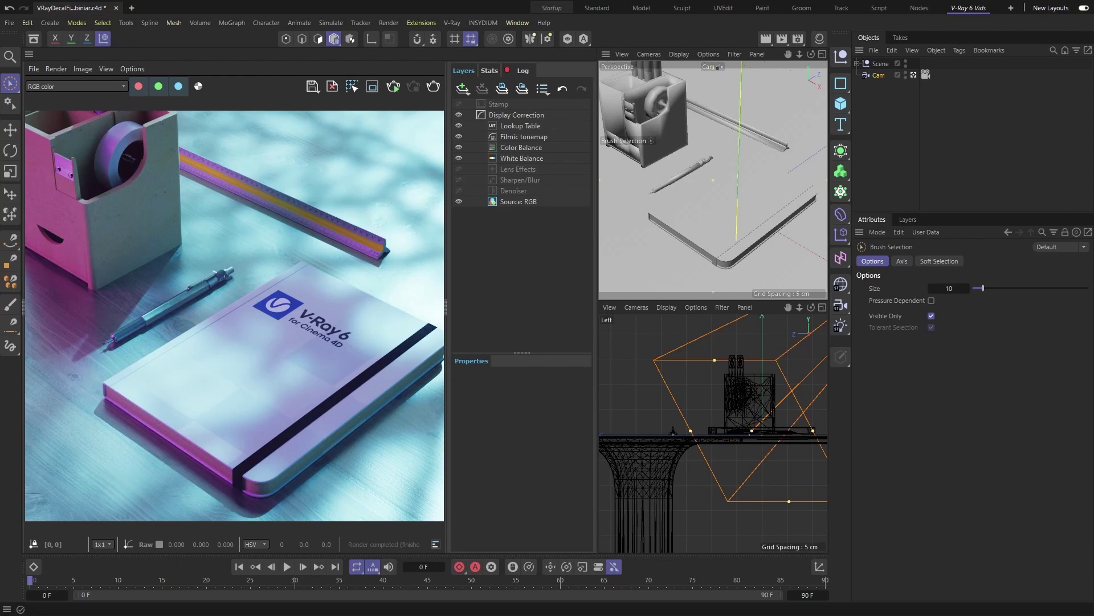
Add the V-Ray Toolbar from V-Ray > Tools and unfold it beneath the main toolbar
{"action": "left_click", "coordinate": [452, 23]}
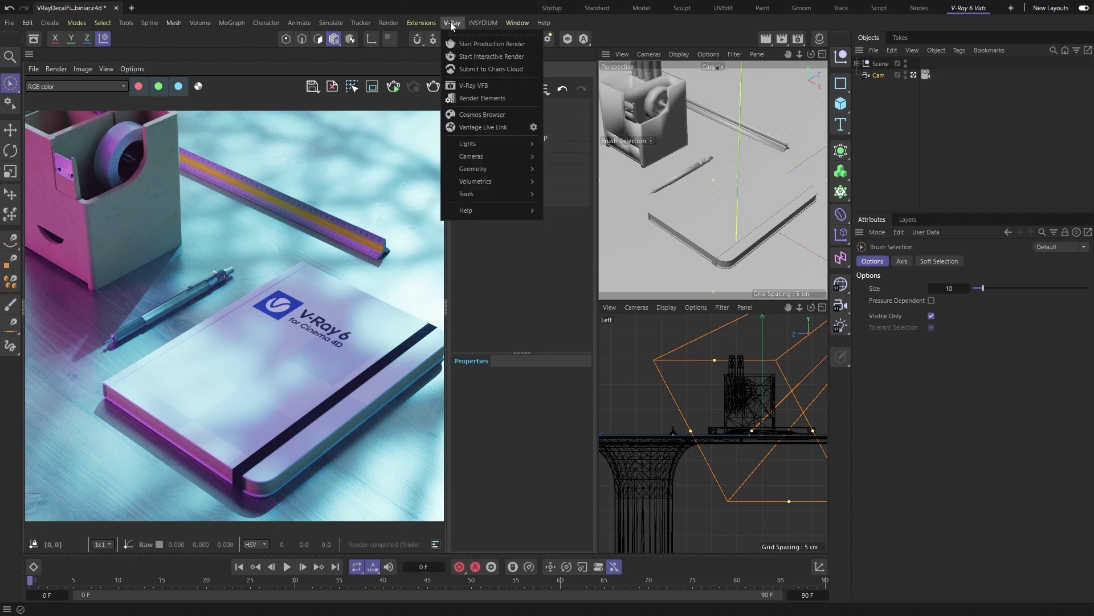
{"action": "mouse_move", "coordinate": [464, 196]}
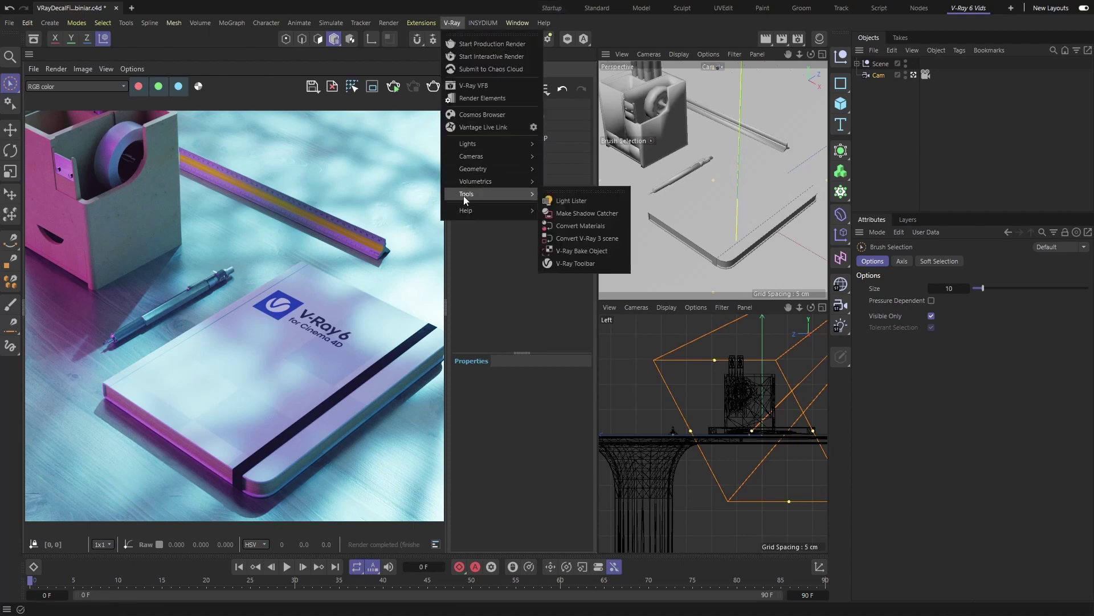
{"action": "left_click", "coordinate": [576, 264]}
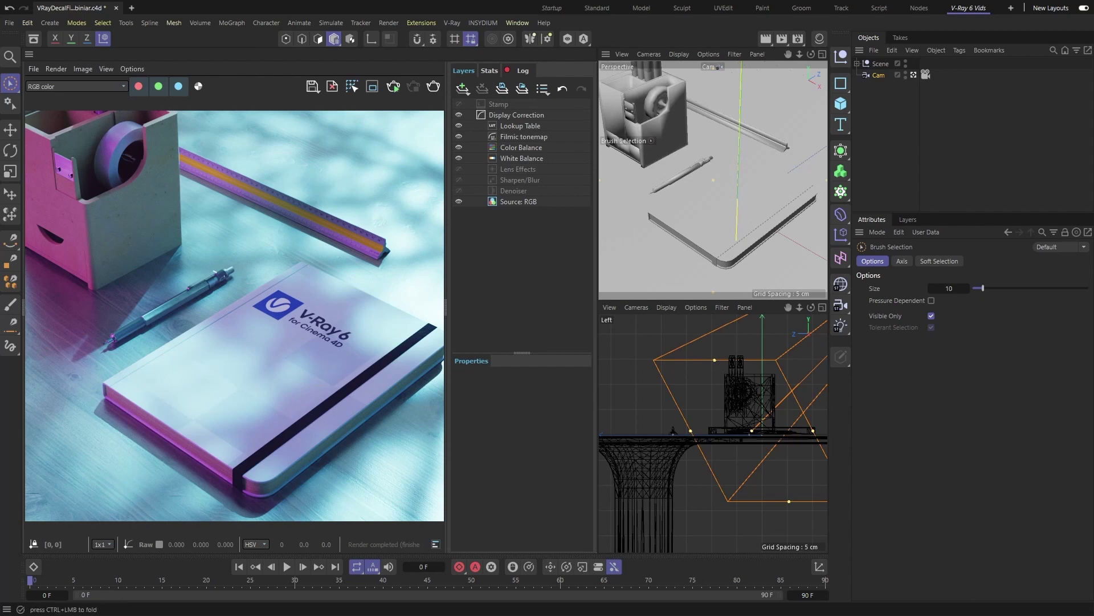
{"action": "left_click", "coordinate": [218, 52]}
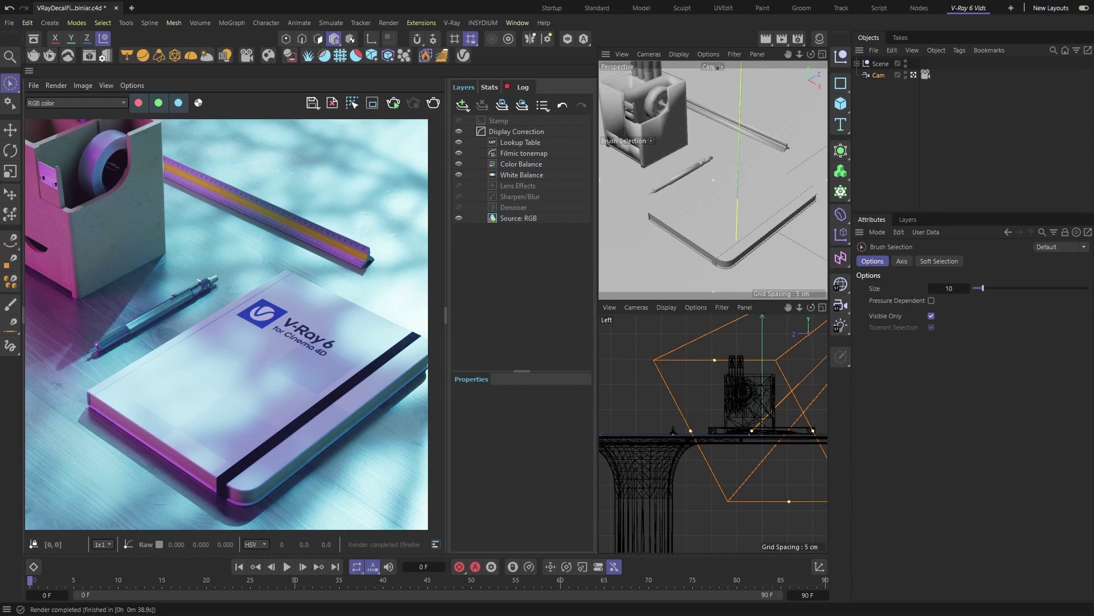
Start an interactive render, zoom in on the pencil and notebook edge, and toggle the Cam camera
{"action": "key", "text": "shift+r"}
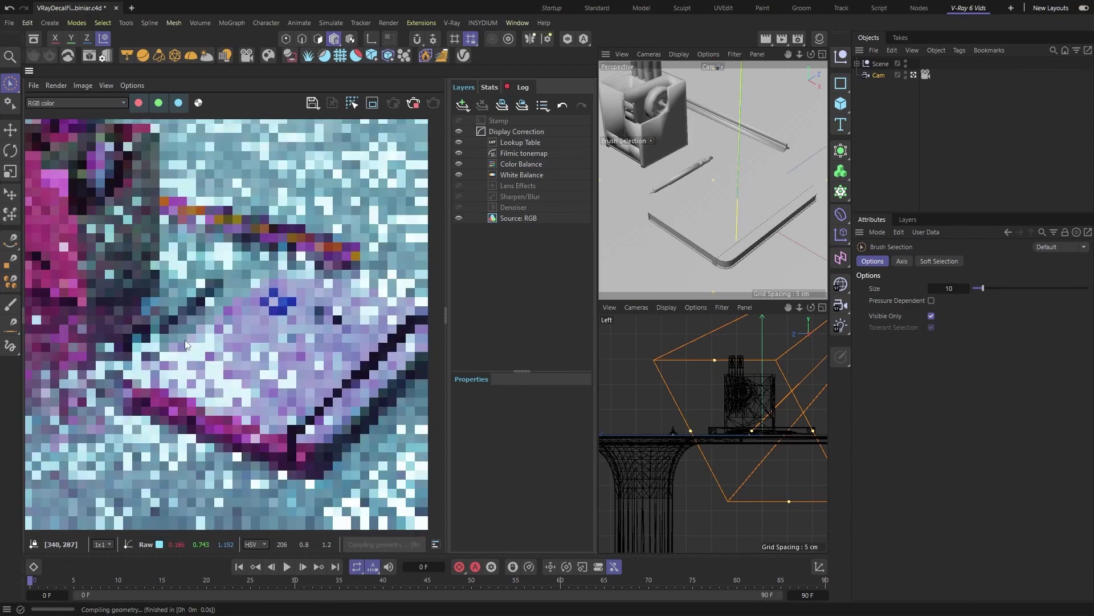
{"action": "scroll", "coordinate": [252, 228], "scroll_direction": "up", "scroll_amount": 4}
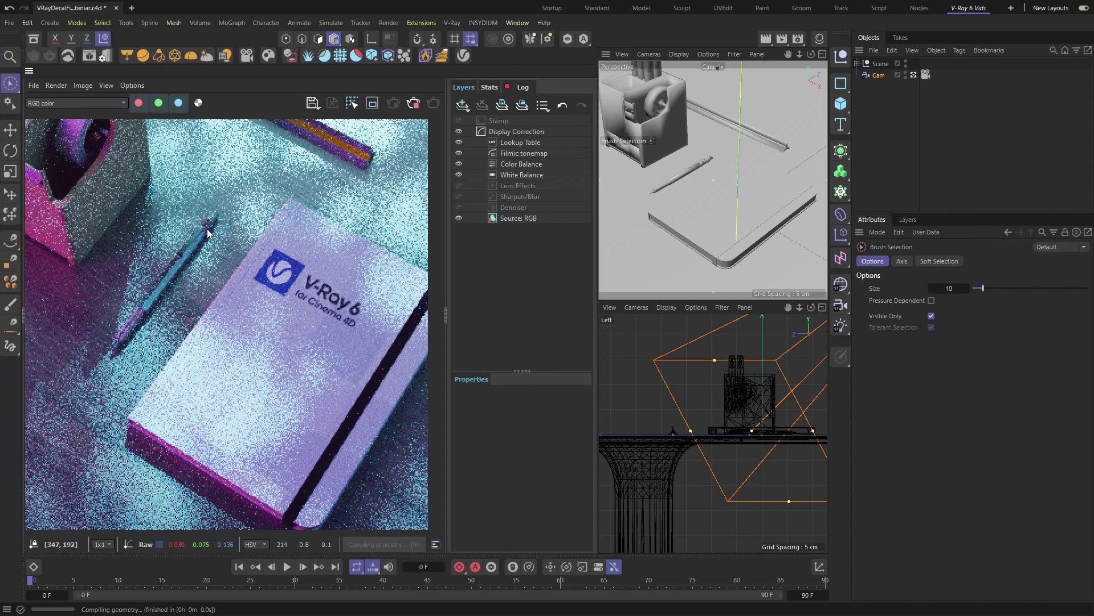
{"action": "scroll", "coordinate": [200, 214], "scroll_direction": "up", "scroll_amount": 4}
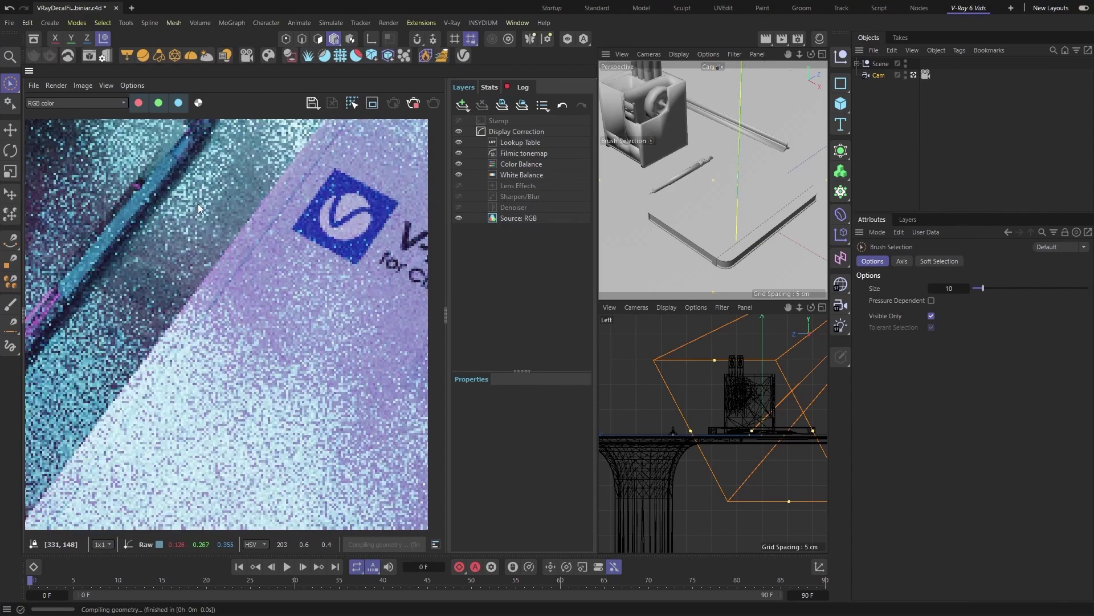
{"action": "scroll", "coordinate": [199, 200], "scroll_direction": "up", "scroll_amount": 6}
{"action": "middle_click_drag", "start_coordinate": [227, 265], "coordinate": [350, 281]}
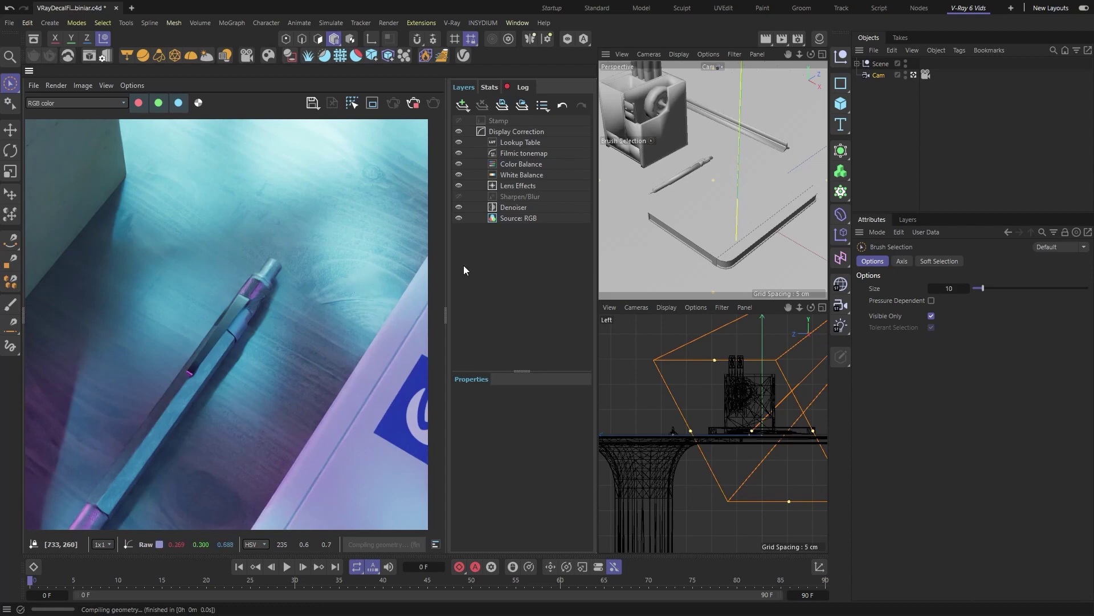
{"action": "left_click", "coordinate": [914, 75]}
{"action": "left_click", "coordinate": [914, 75]}
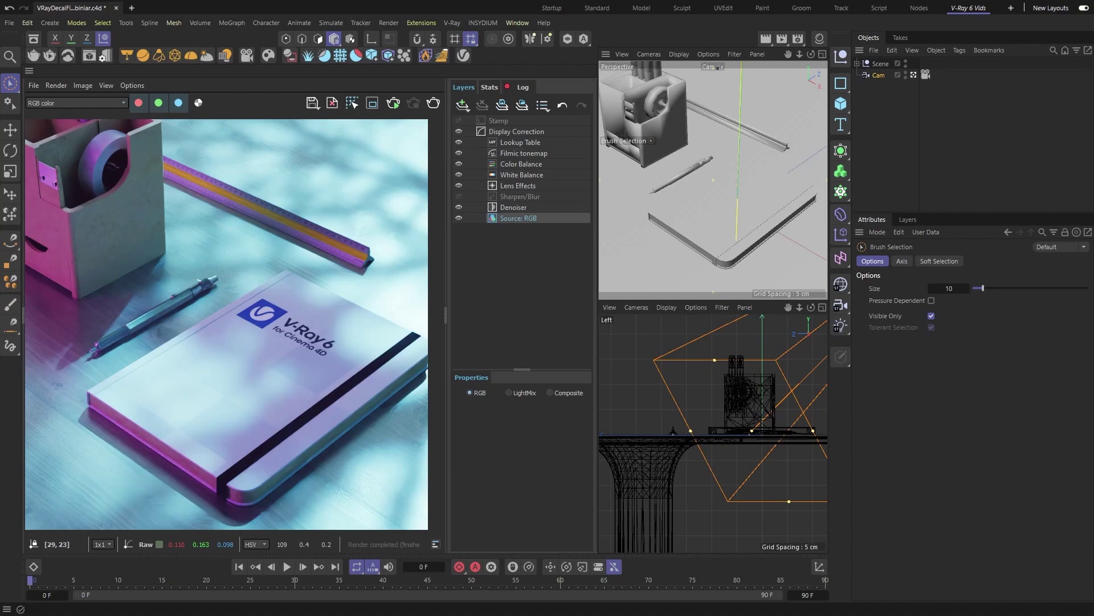
Add all Beauty render elements in the Render Elements manager and render again
{"action": "left_click", "coordinate": [105, 56]}
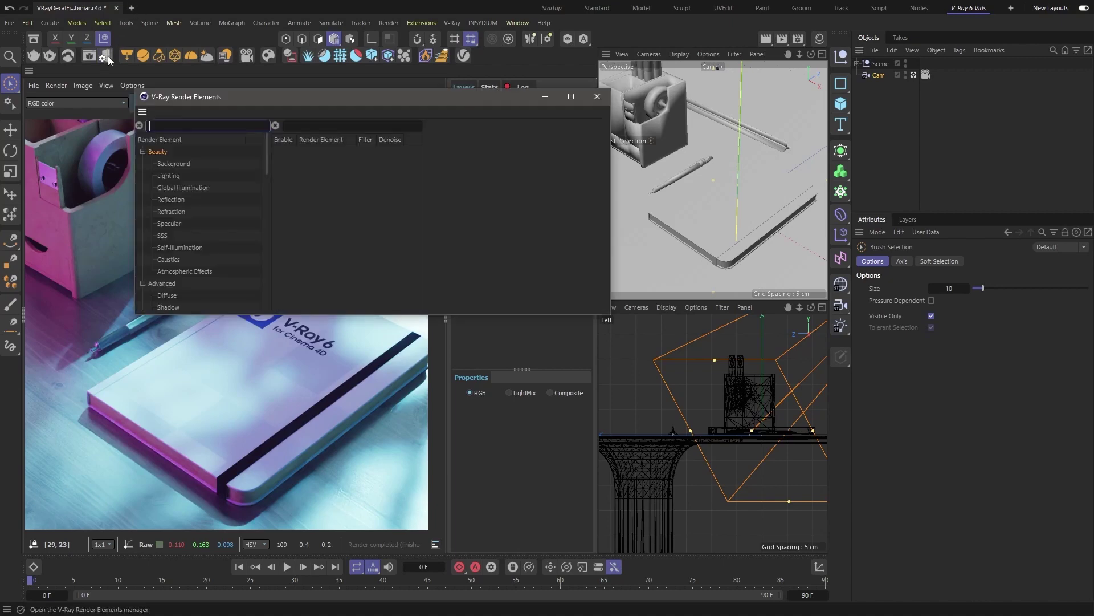
{"action": "left_click_drag", "start_coordinate": [158, 152], "coordinate": [376, 196]}
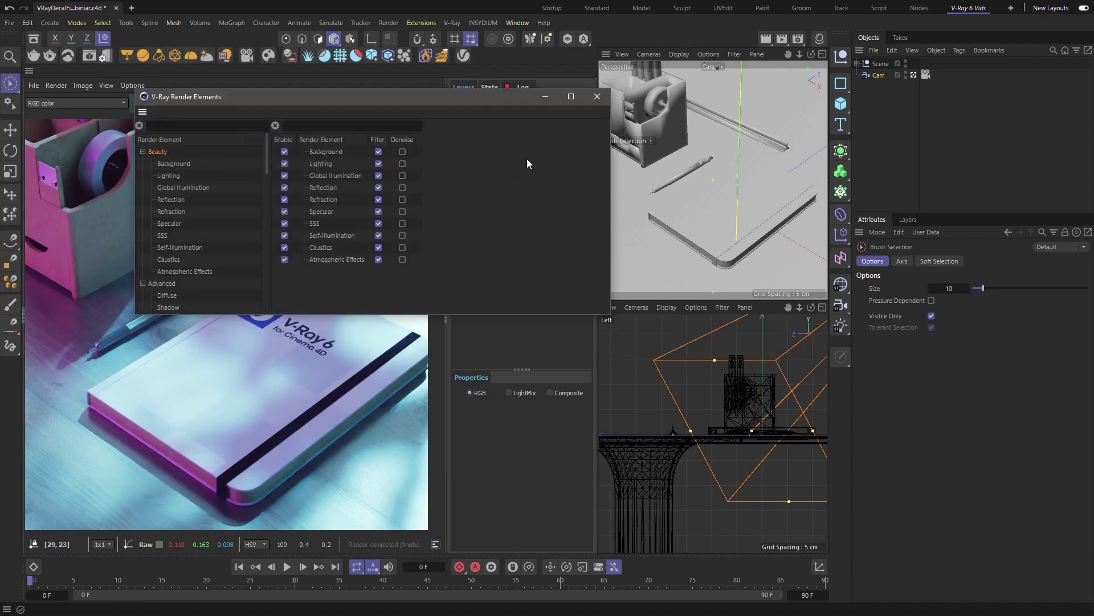
{"action": "left_click", "coordinate": [597, 97]}
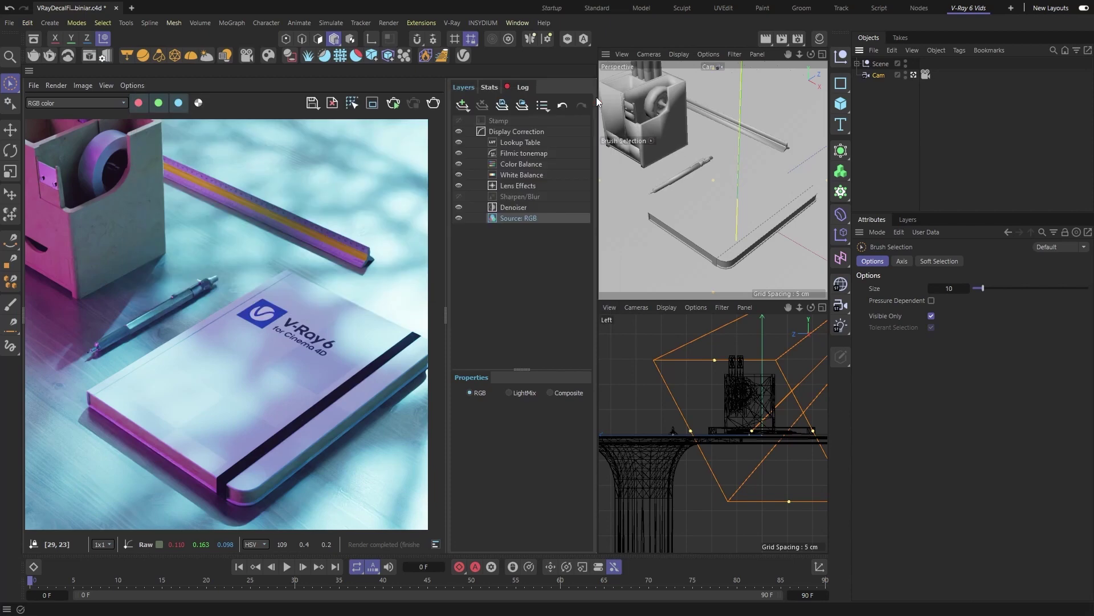
{"action": "left_click", "coordinate": [393, 103]}
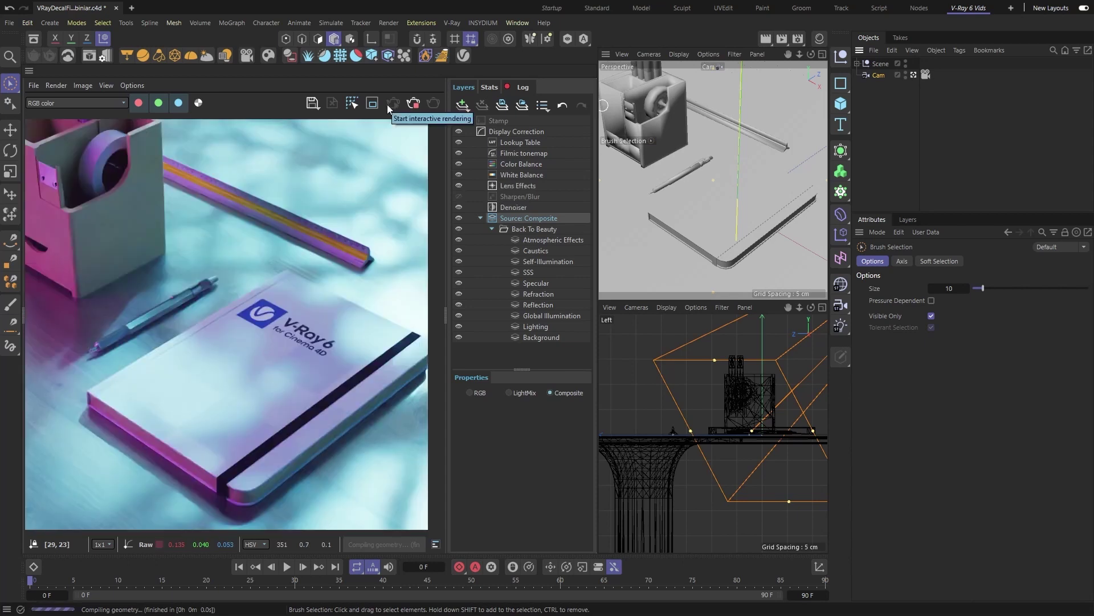
Add a Hue/Saturation layer above Lighting, shift the hue, then delete the layer
{"action": "left_click", "coordinate": [521, 327]}
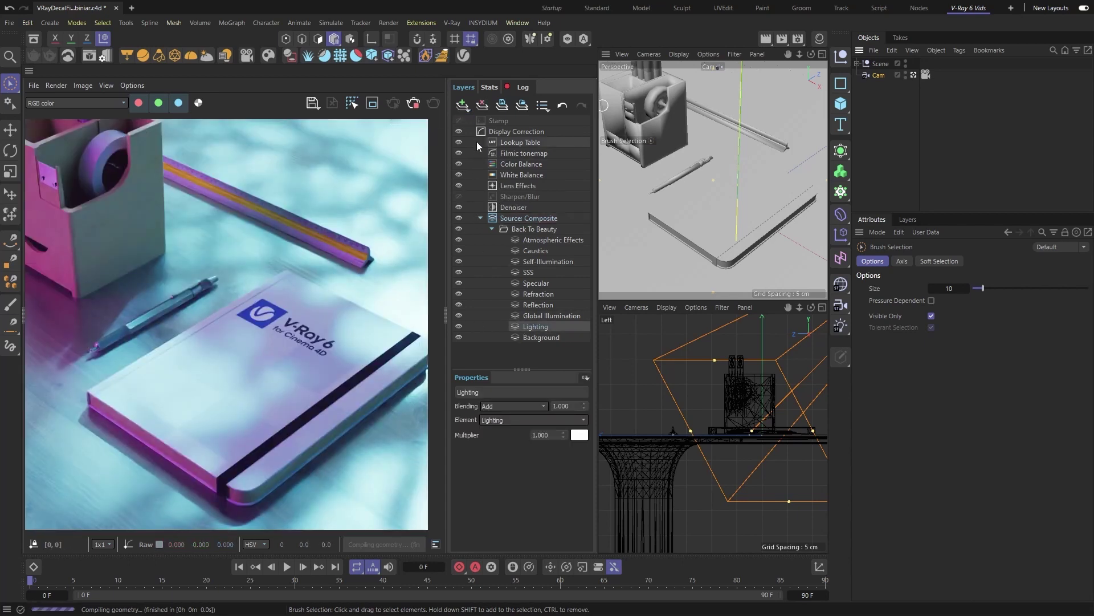
{"action": "left_click", "coordinate": [462, 105]}
{"action": "left_click", "coordinate": [483, 187]}
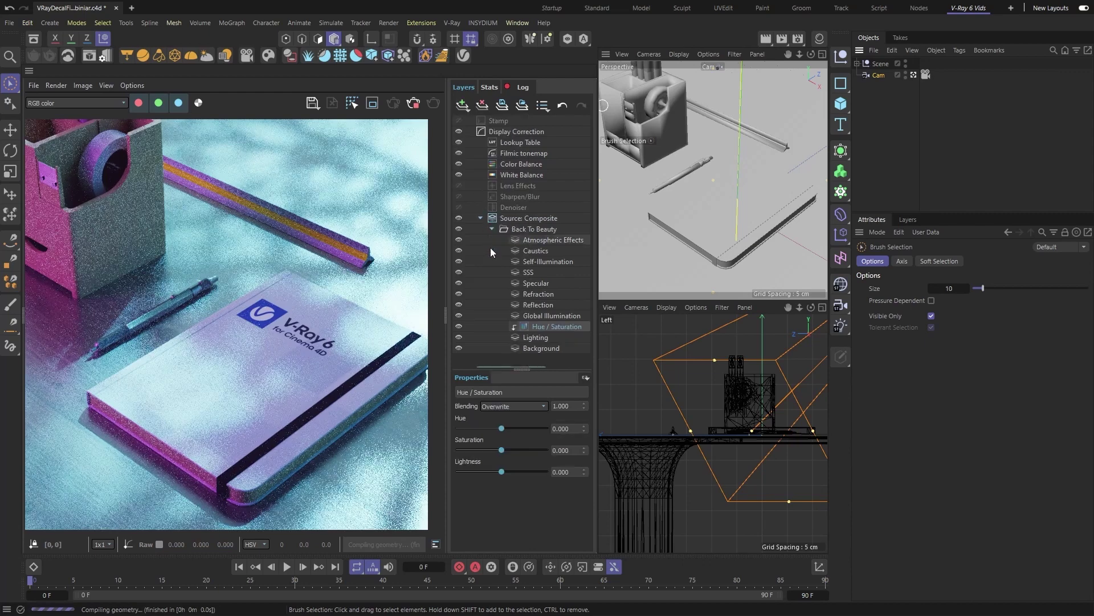
{"action": "left_click_drag", "start_coordinate": [502, 428], "coordinate": [503, 473]}
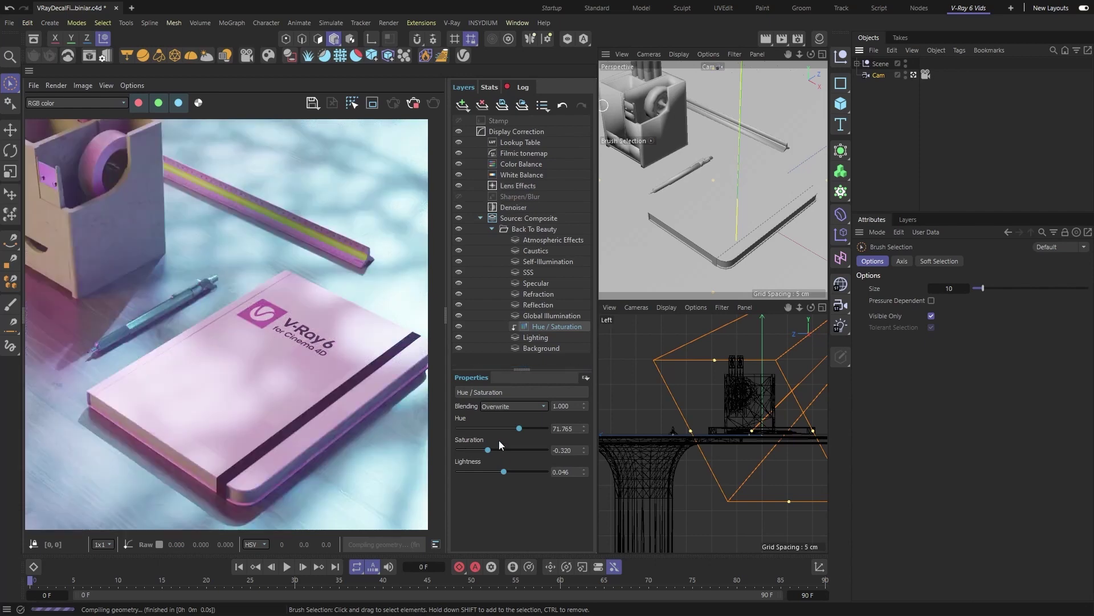
{"action": "right_click", "coordinate": [529, 326]}
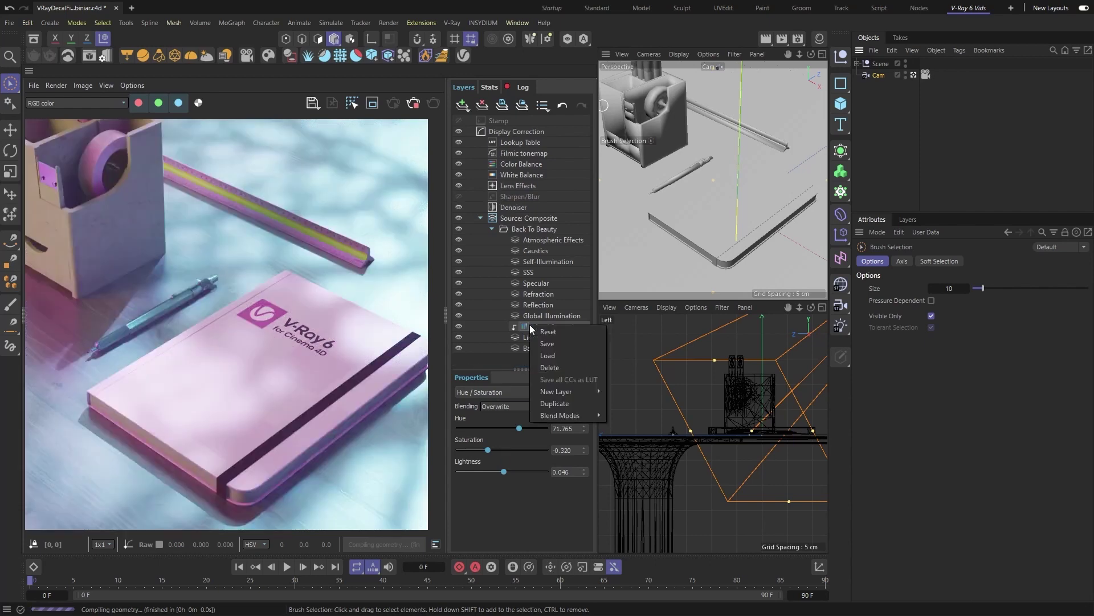
{"action": "left_click", "coordinate": [552, 369]}
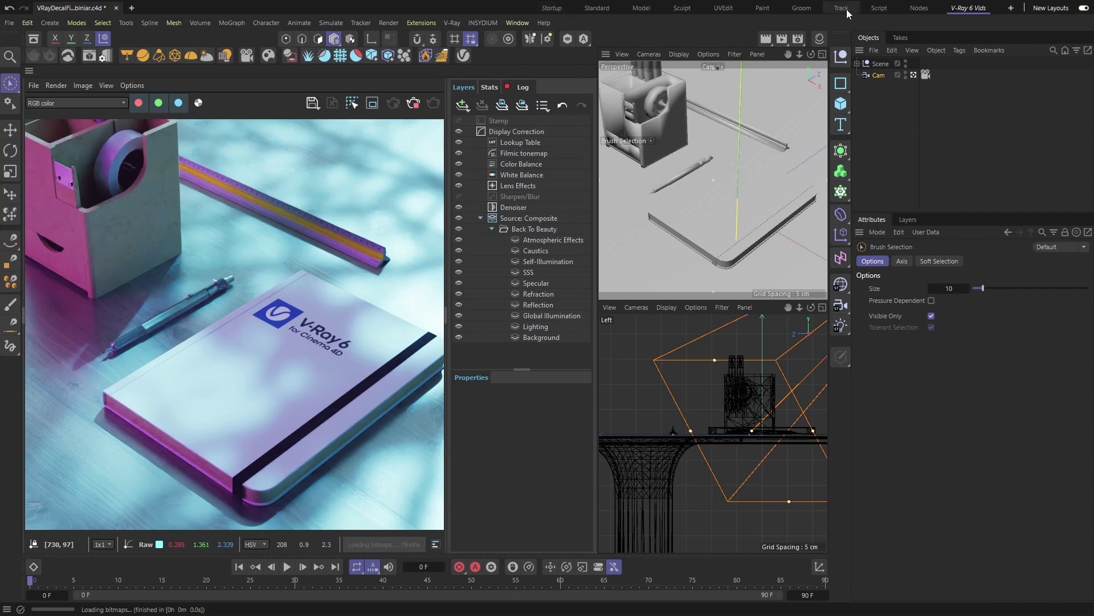
Show the Cam's Physical Camera tag settings and bring up options for Specify Field of View
{"action": "left_click", "coordinate": [879, 75]}
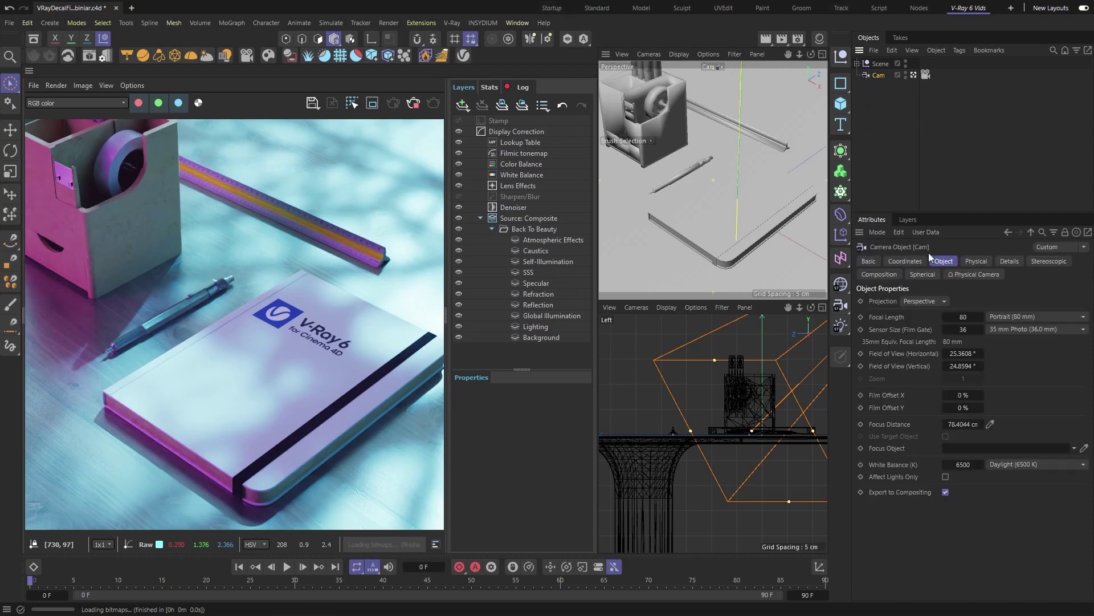
{"action": "left_click", "coordinate": [926, 75]}
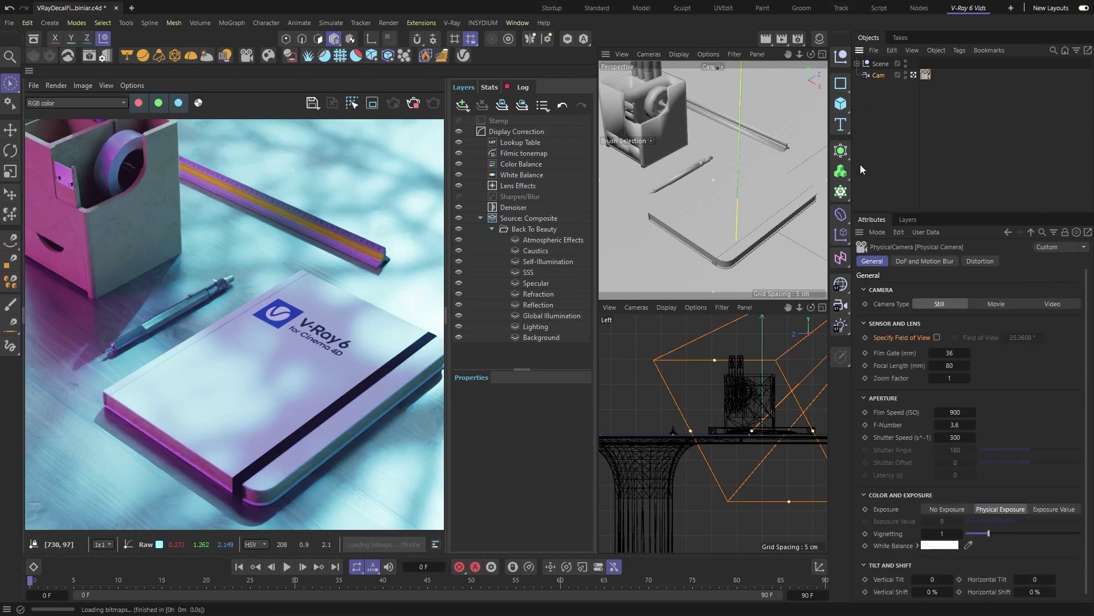
{"action": "right_click", "coordinate": [894, 337]}
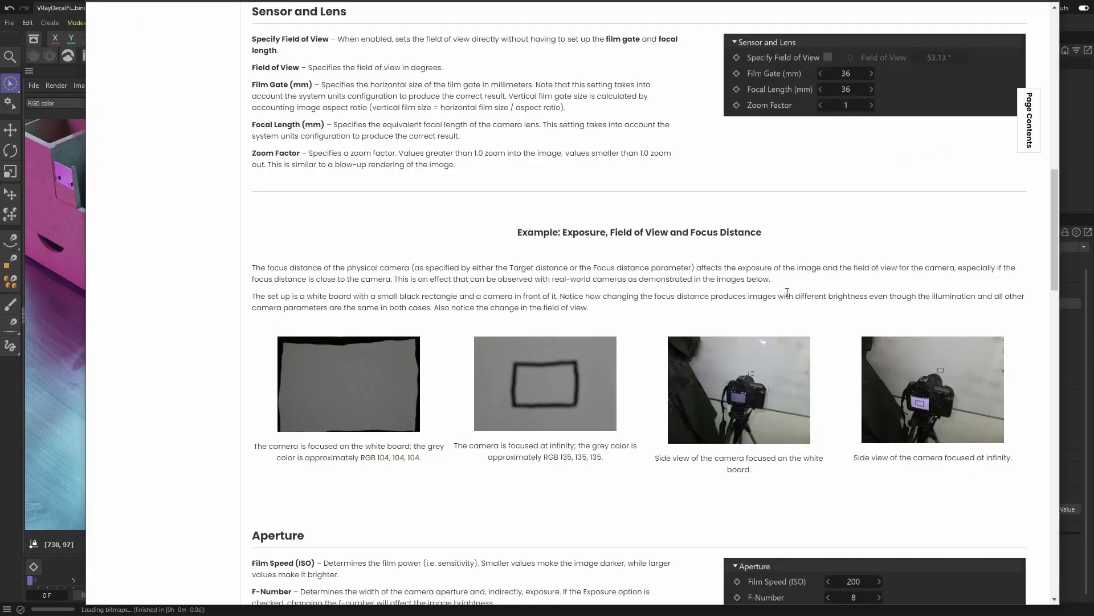
Highlight and then clear the Specify Field of View description on the V-Ray docs page
{"action": "left_click_drag", "start_coordinate": [249, 39], "coordinate": [343, 78]}
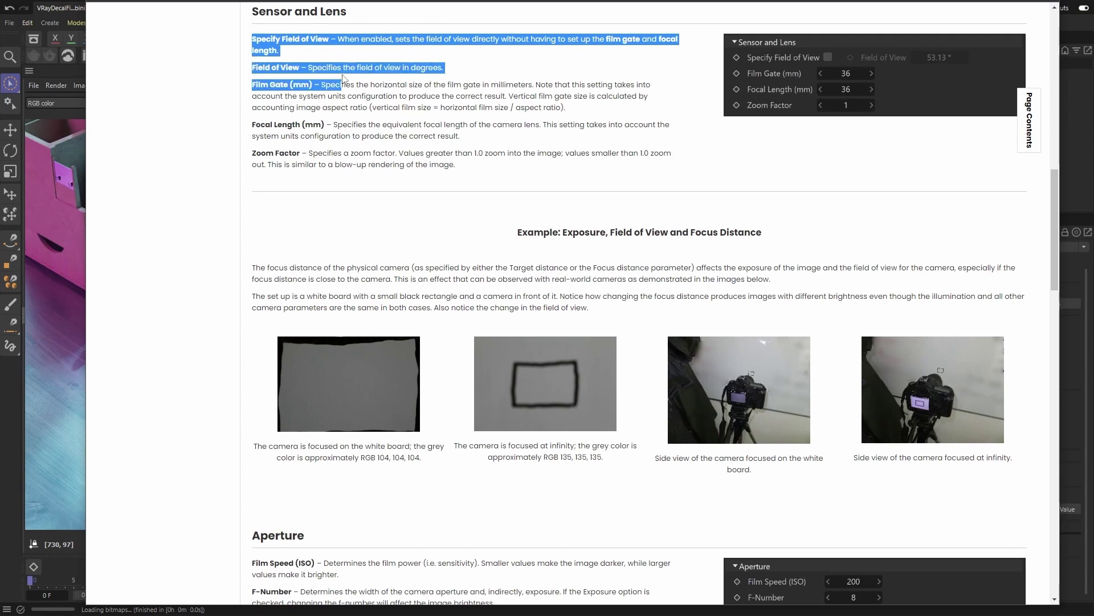
{"action": "left_click", "coordinate": [419, 153]}
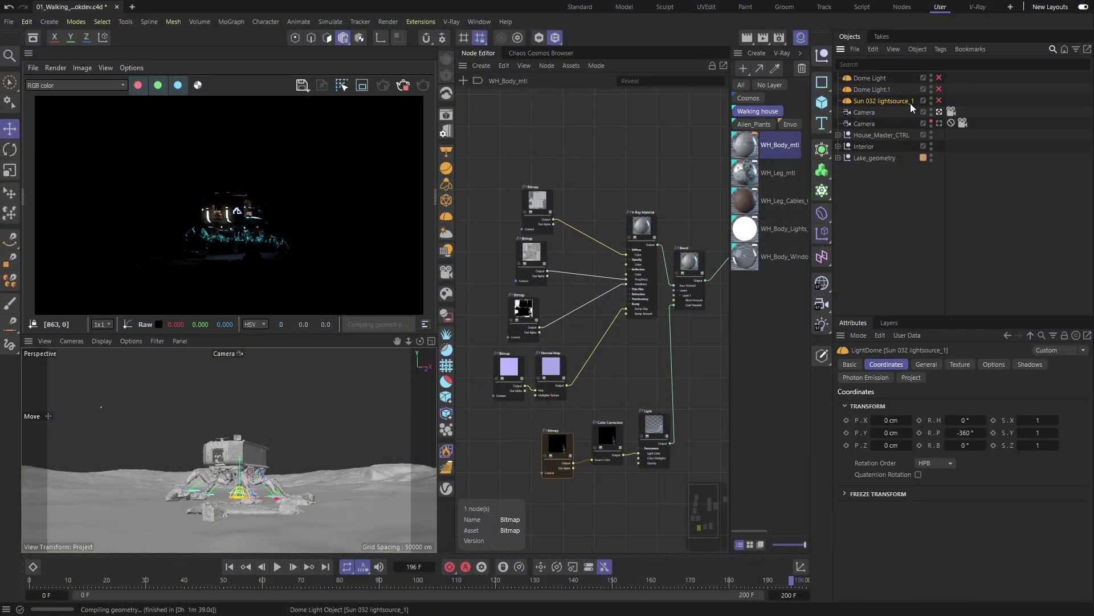
Enable the Sun 032 dome light and rotate its heading to 118°
{"action": "left_click", "coordinate": [939, 101]}
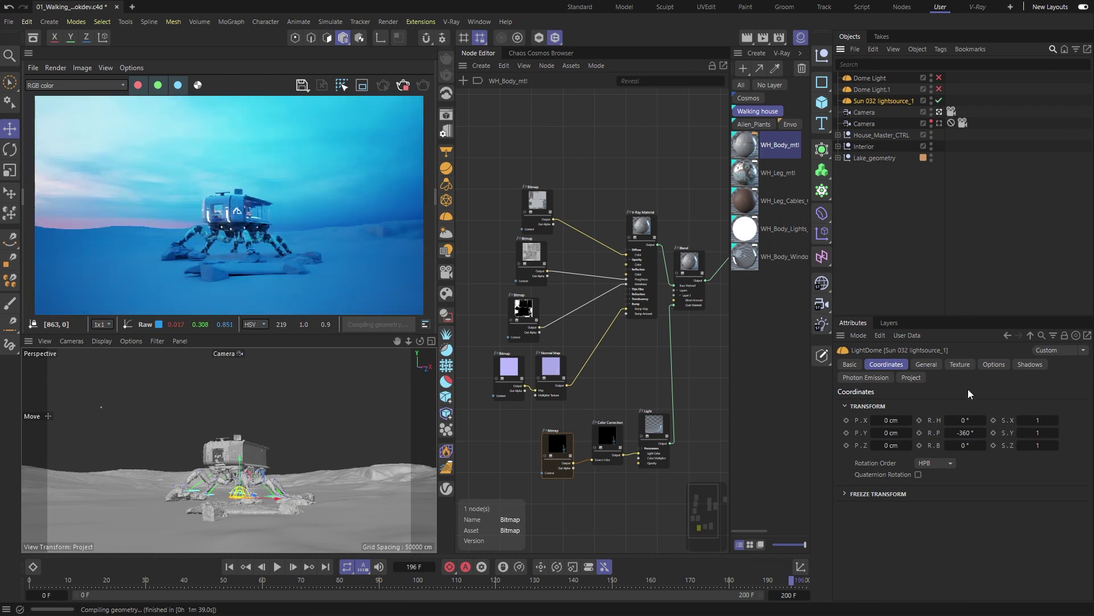
{"action": "left_click_drag", "start_coordinate": [965, 419], "coordinate": [965, 420]}
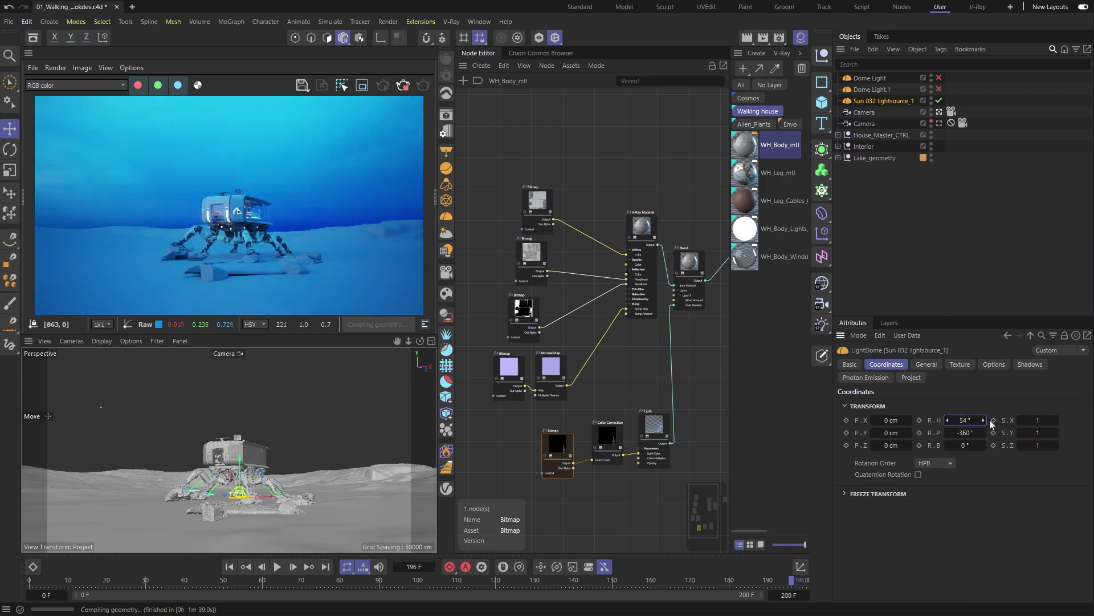
{"action": "left_click_drag", "start_coordinate": [990, 423], "coordinate": [987, 420]}
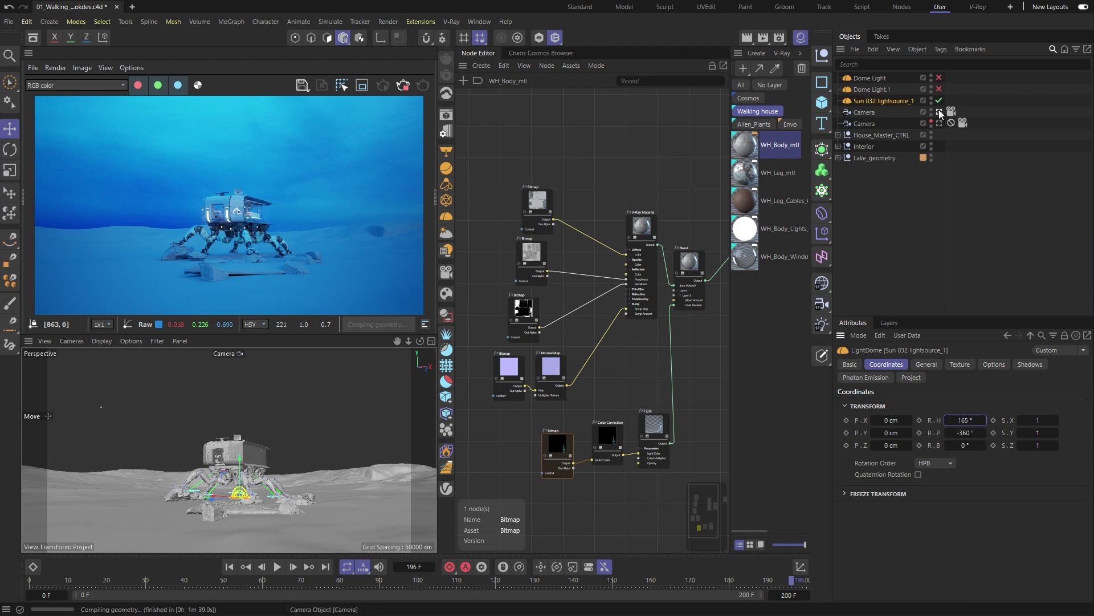
Rotate Dome Light.1's heading, then switch the scene lighting to the Milky Way Dome Light
{"action": "left_click", "coordinate": [939, 89]}
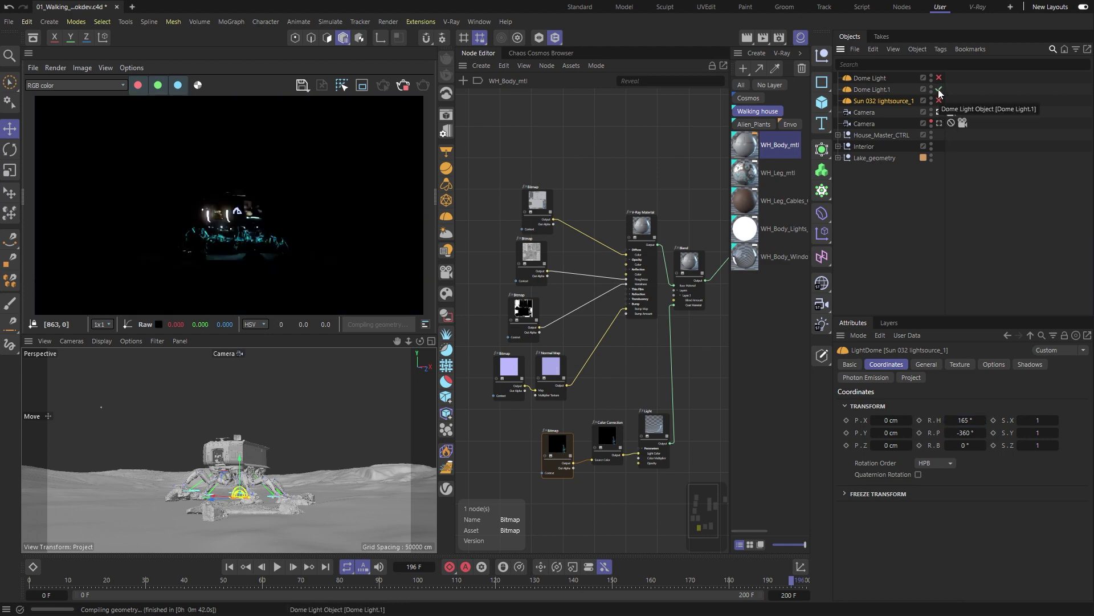
{"action": "left_click", "coordinate": [888, 89]}
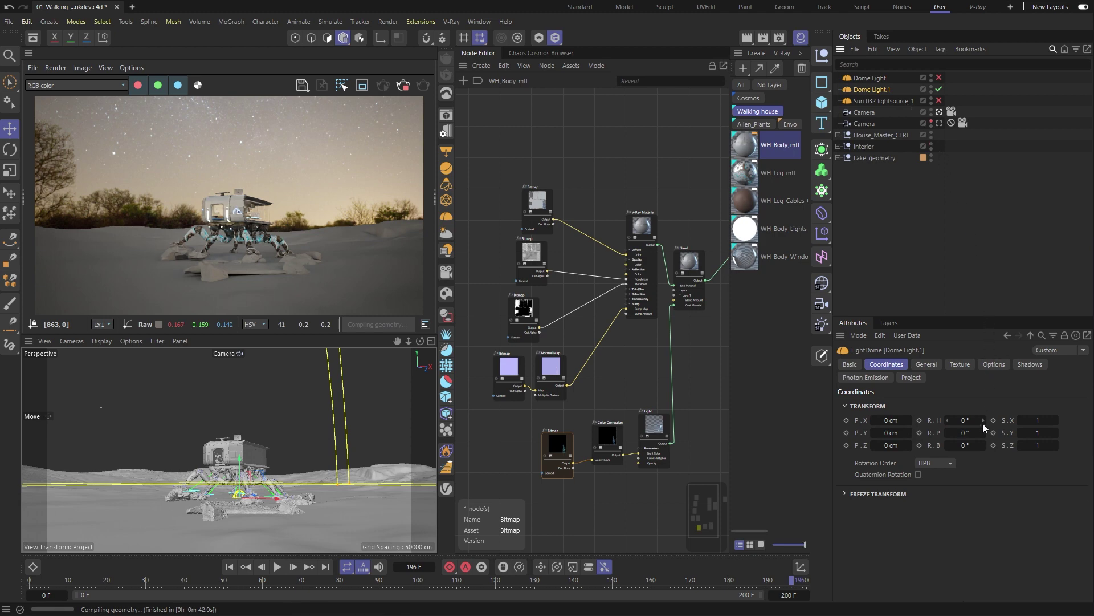
{"action": "left_click_drag", "start_coordinate": [983, 423], "coordinate": [982, 423]}
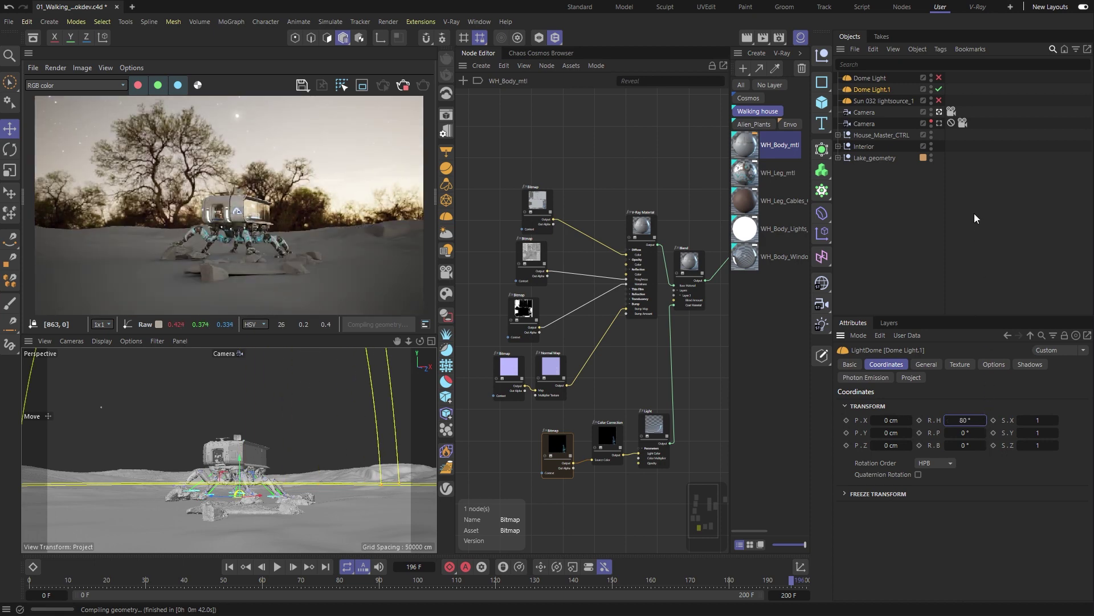
{"action": "left_click", "coordinate": [882, 80]}
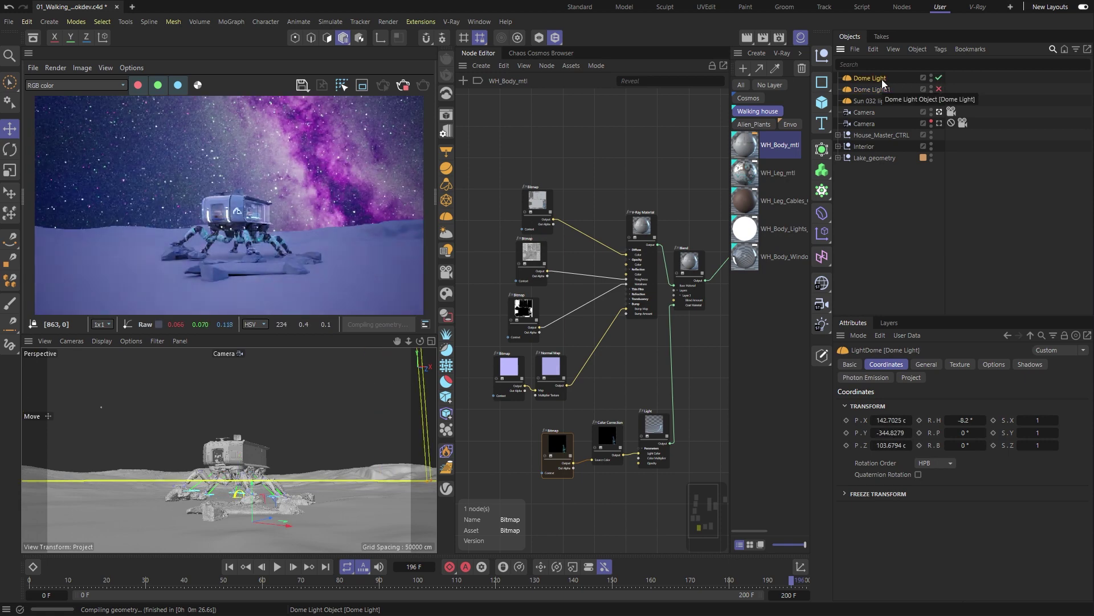
Enable Finite Dome with a 35000 cm Finite Radius and lower Projection Height to 850 cm
{"action": "left_click", "coordinate": [927, 364]}
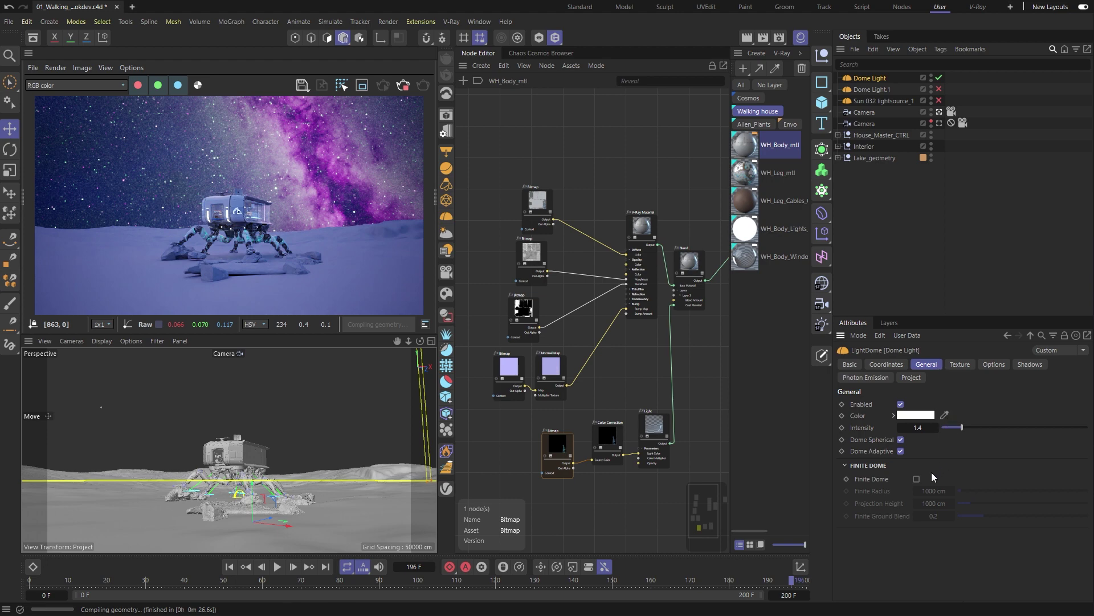
{"action": "left_click", "coordinate": [916, 479]}
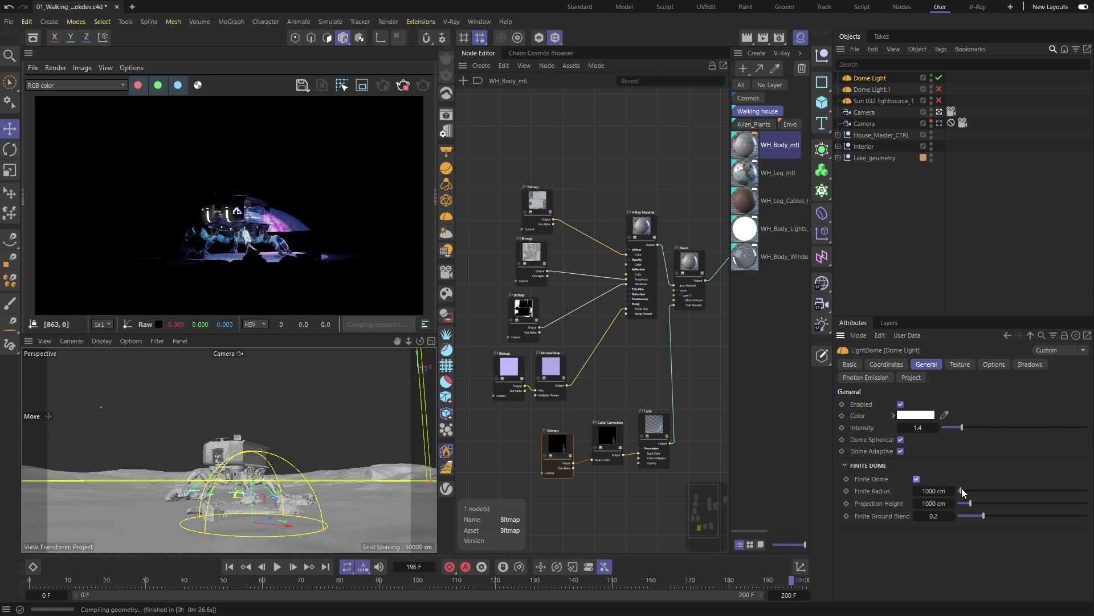
{"action": "left_click_drag", "start_coordinate": [961, 490], "coordinate": [1006, 492]}
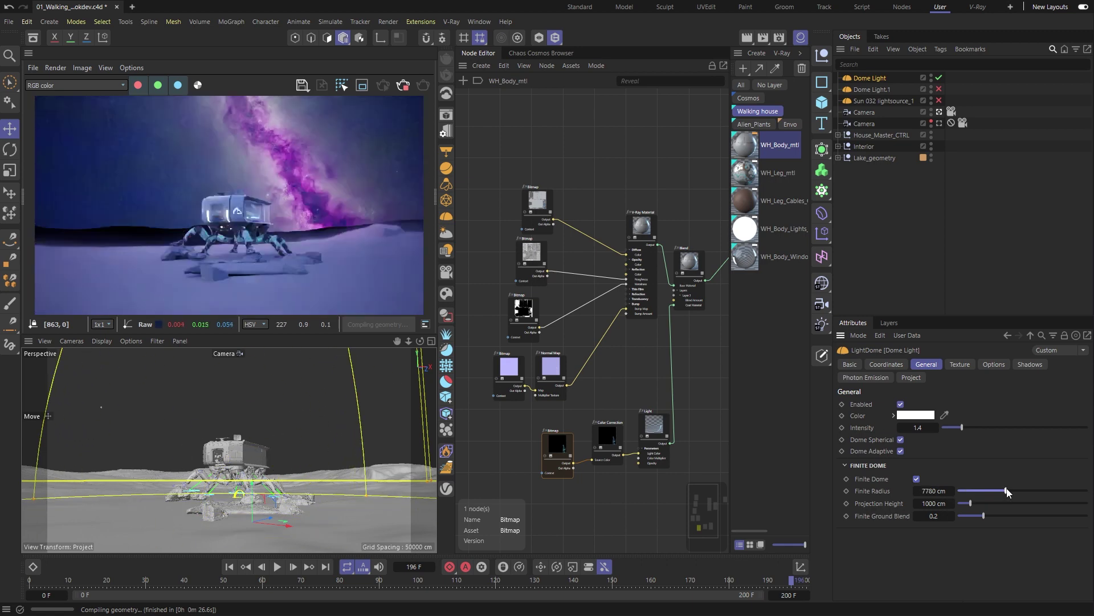
{"action": "left_click", "coordinate": [941, 492]}
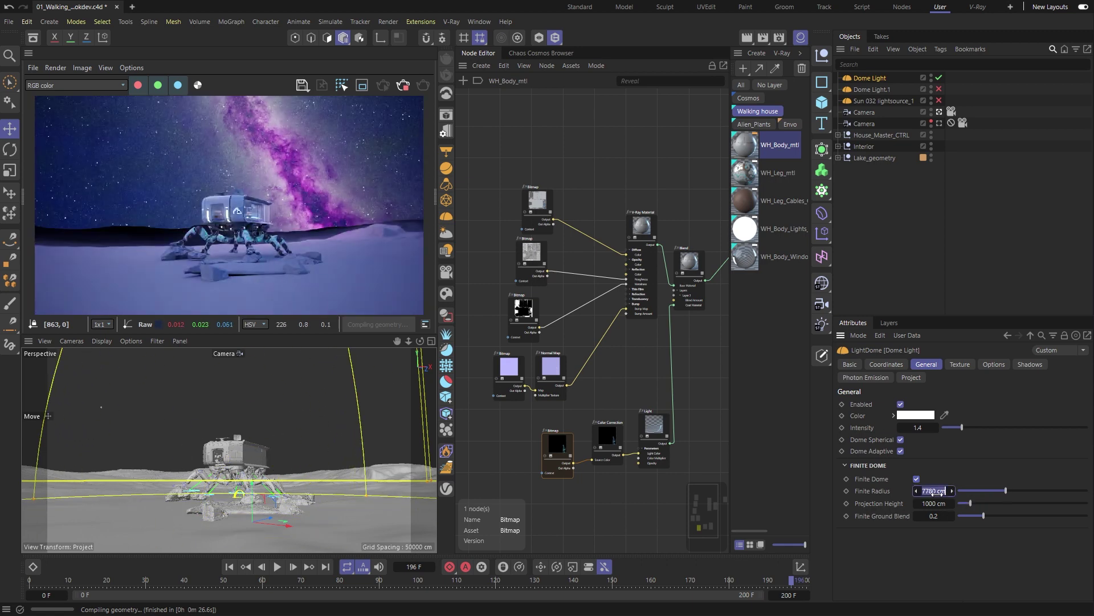
{"action": "type", "text": "35000"}
{"action": "key", "text": "Return"}
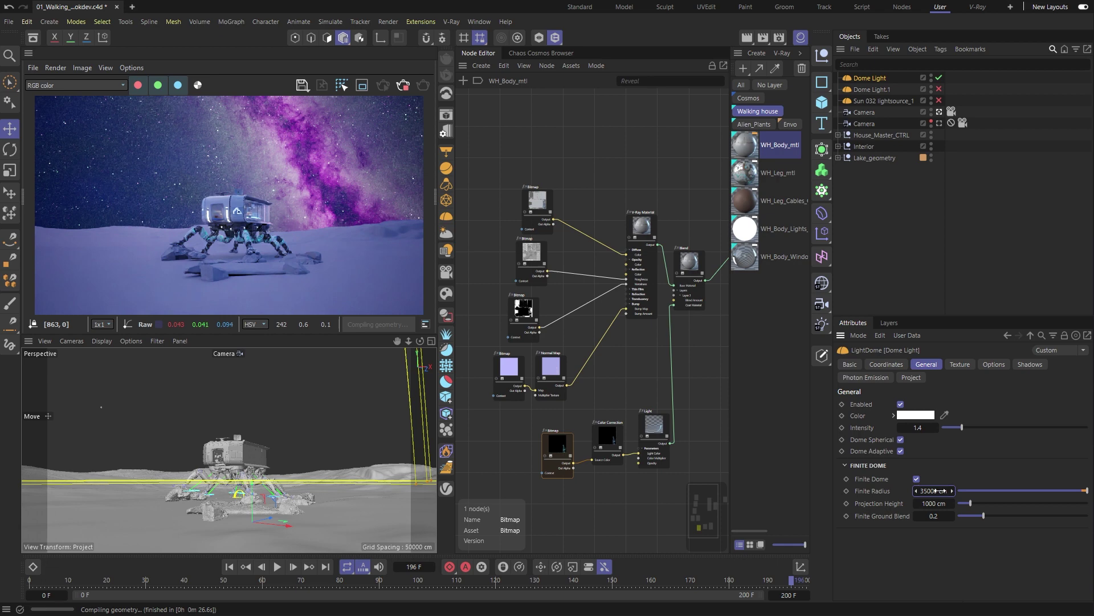
{"action": "left_click_drag", "start_coordinate": [970, 503], "coordinate": [1075, 504]}
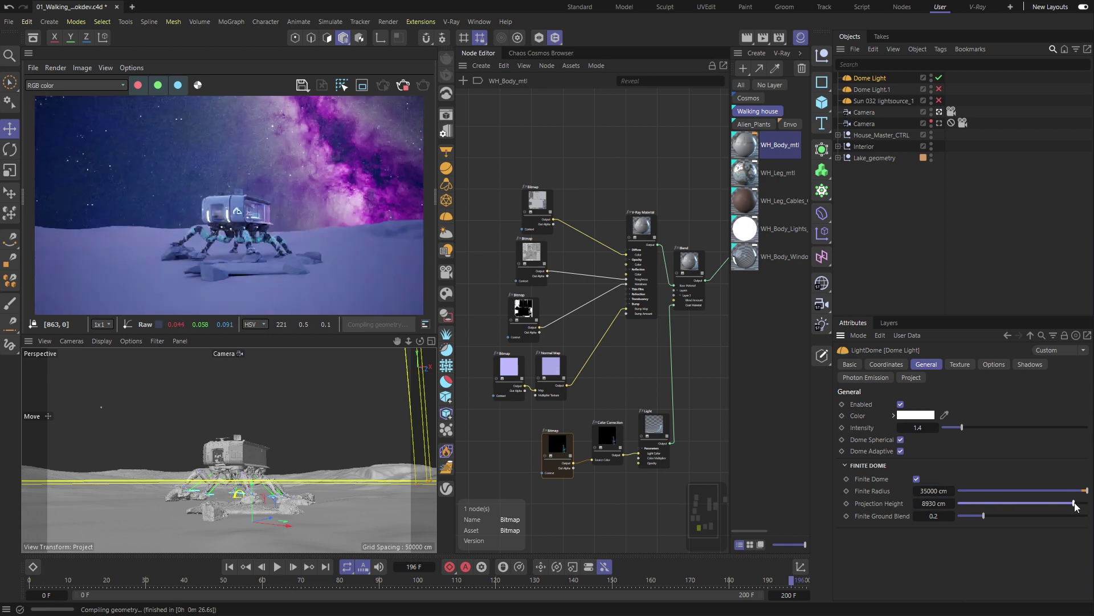
{"action": "left_click_drag", "start_coordinate": [1075, 502], "coordinate": [969, 498]}
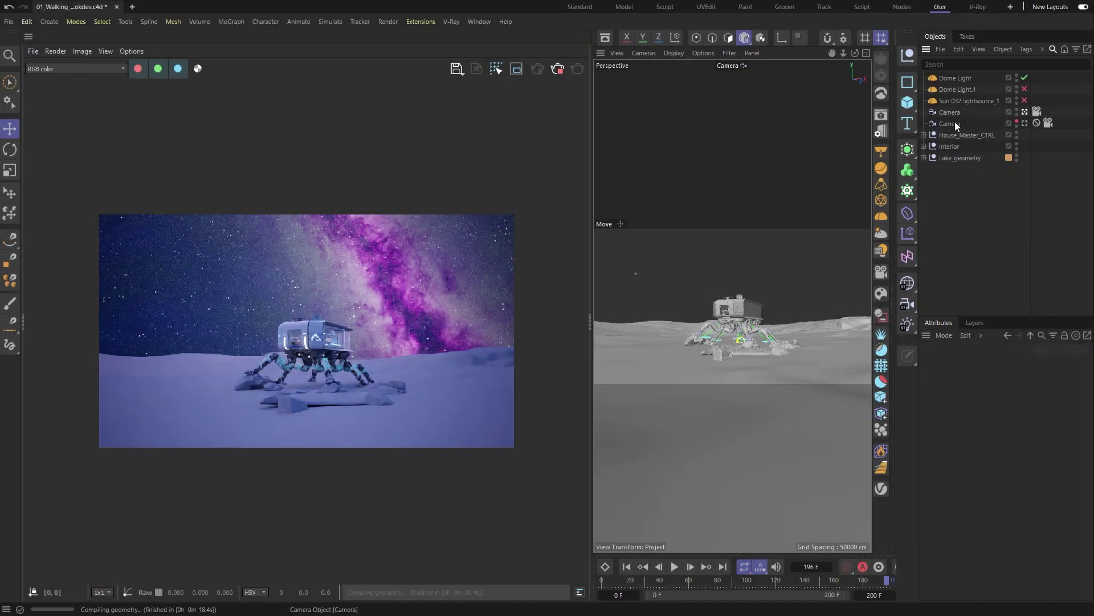
Turn on the camera's Composition Helpers with the rule-of-thirds grid
{"action": "left_click", "coordinate": [949, 113]}
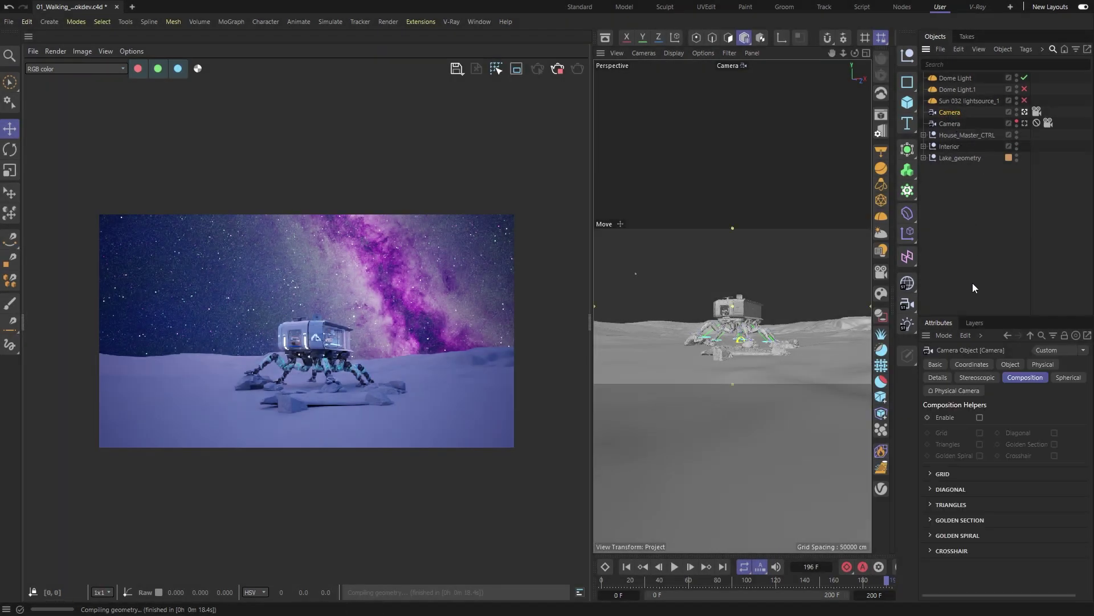
{"action": "left_click", "coordinate": [979, 417]}
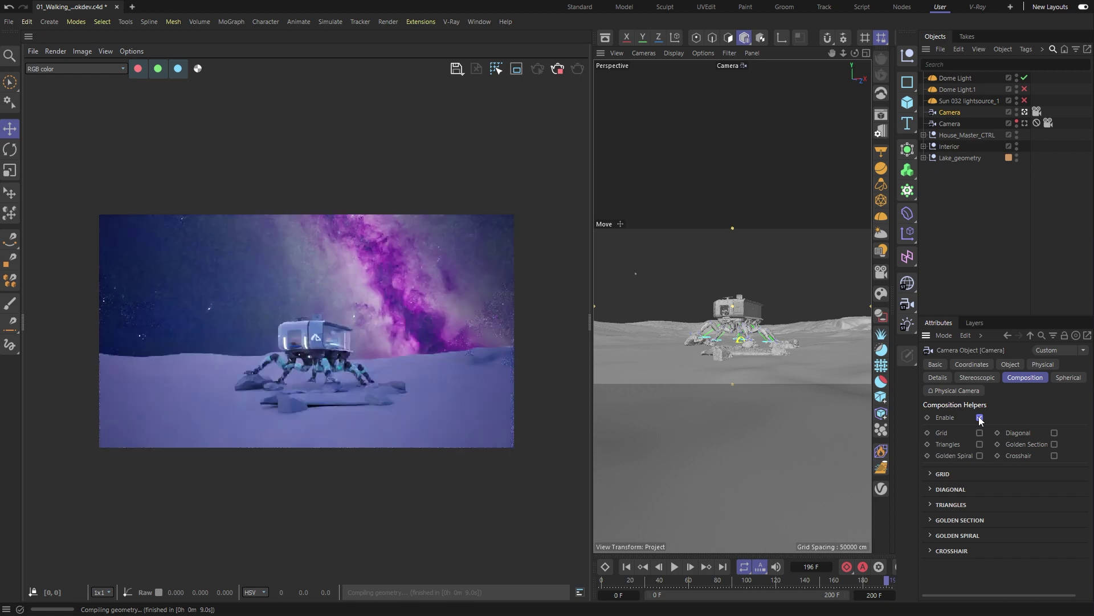
{"action": "left_click", "coordinate": [980, 433]}
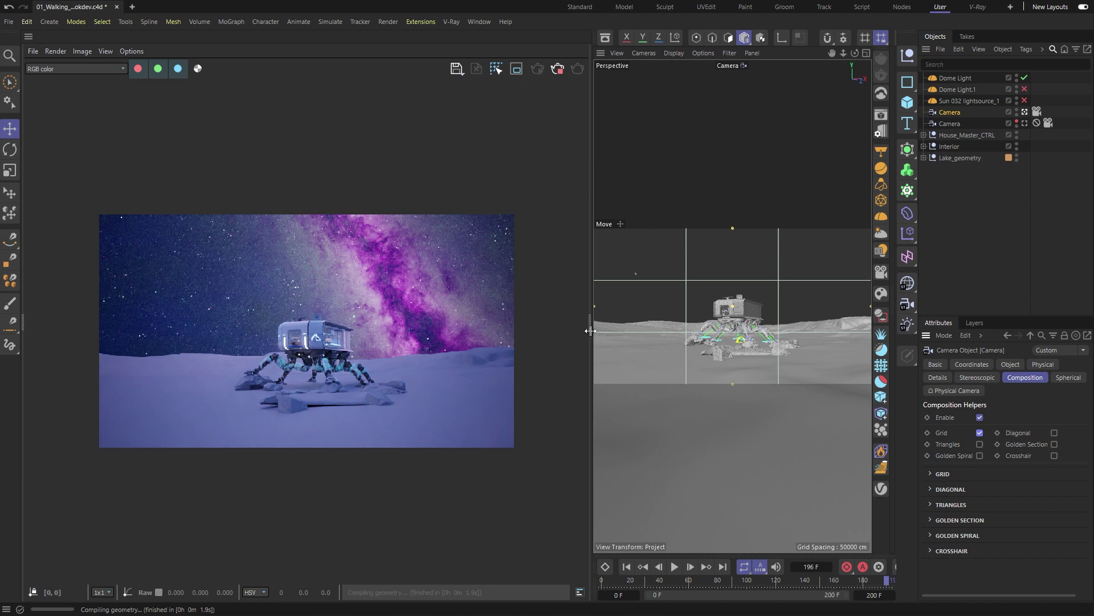
Add a Proportion Guide layer to the render, move the camera closer, and hide the layer stack
{"action": "left_click_drag", "start_coordinate": [587, 325], "coordinate": [503, 325]}
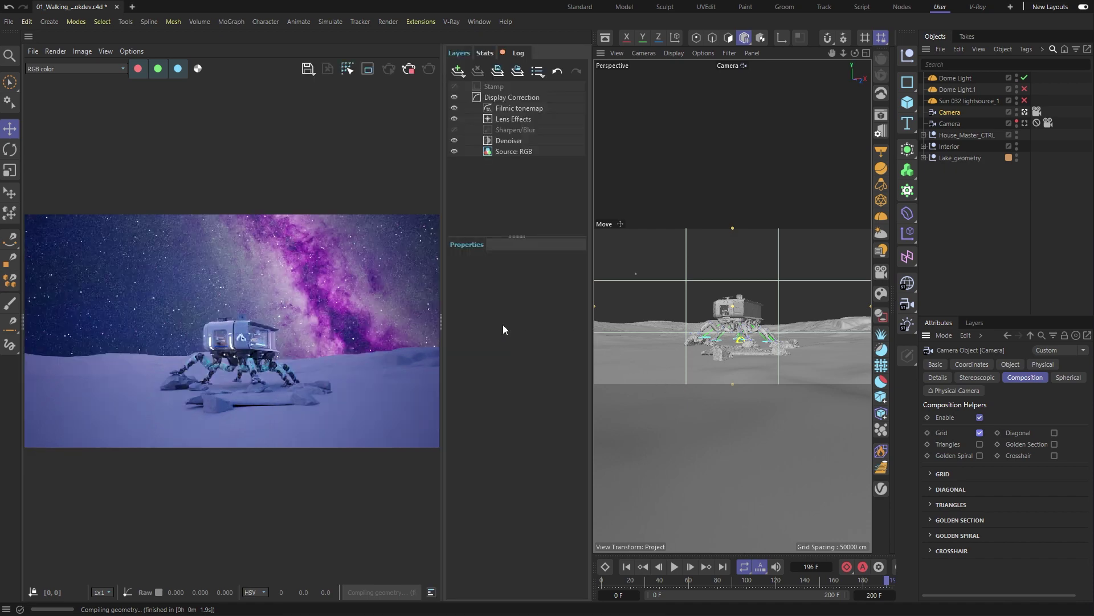
{"action": "left_click", "coordinate": [457, 73]}
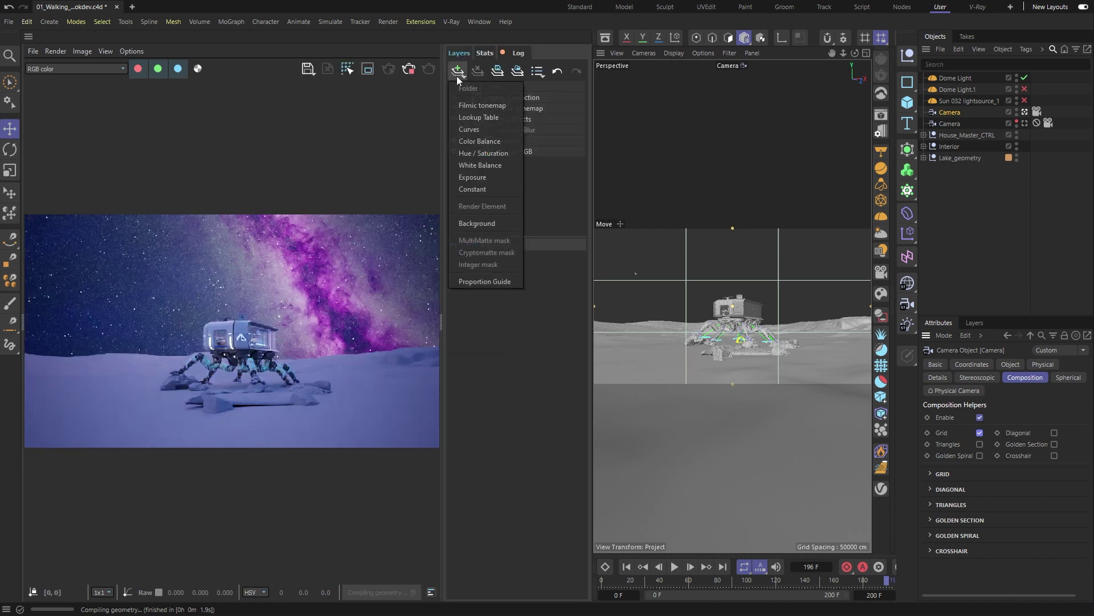
{"action": "left_click", "coordinate": [485, 282]}
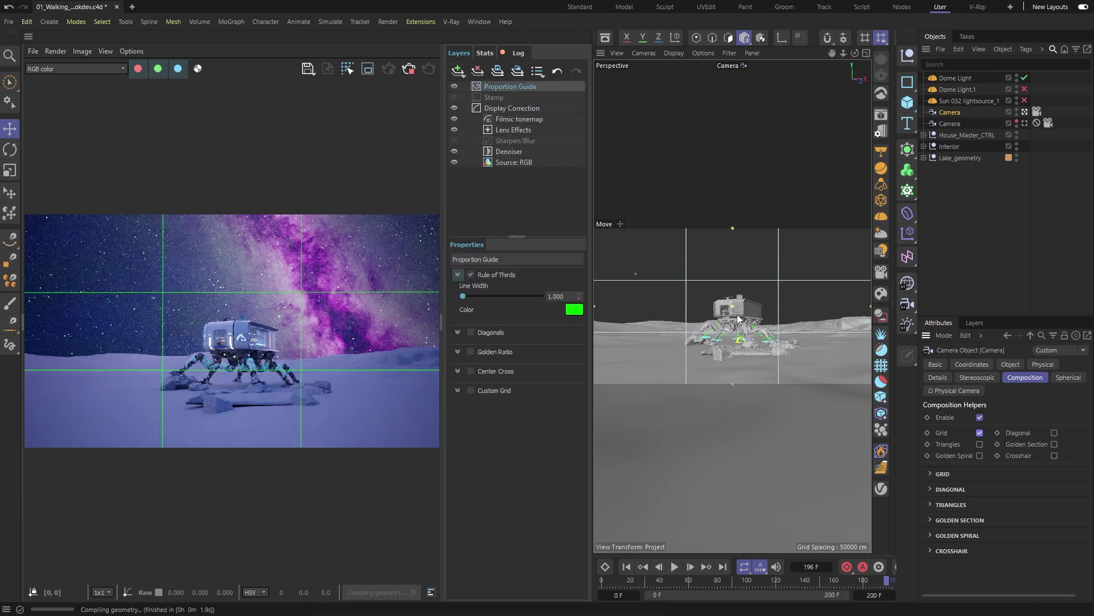
{"action": "scroll", "coordinate": [733, 313], "scroll_direction": "up", "scroll_amount": 1}
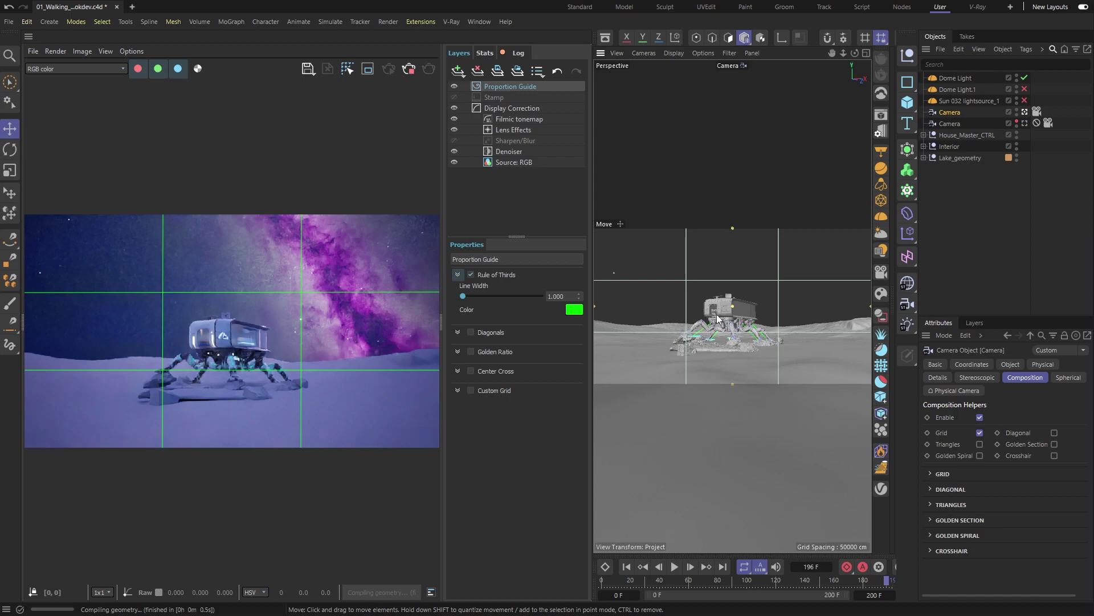
{"action": "scroll", "coordinate": [735, 319], "scroll_direction": "up", "scroll_amount": 2}
{"action": "scroll", "coordinate": [735, 318], "scroll_direction": "up", "scroll_amount": 3}
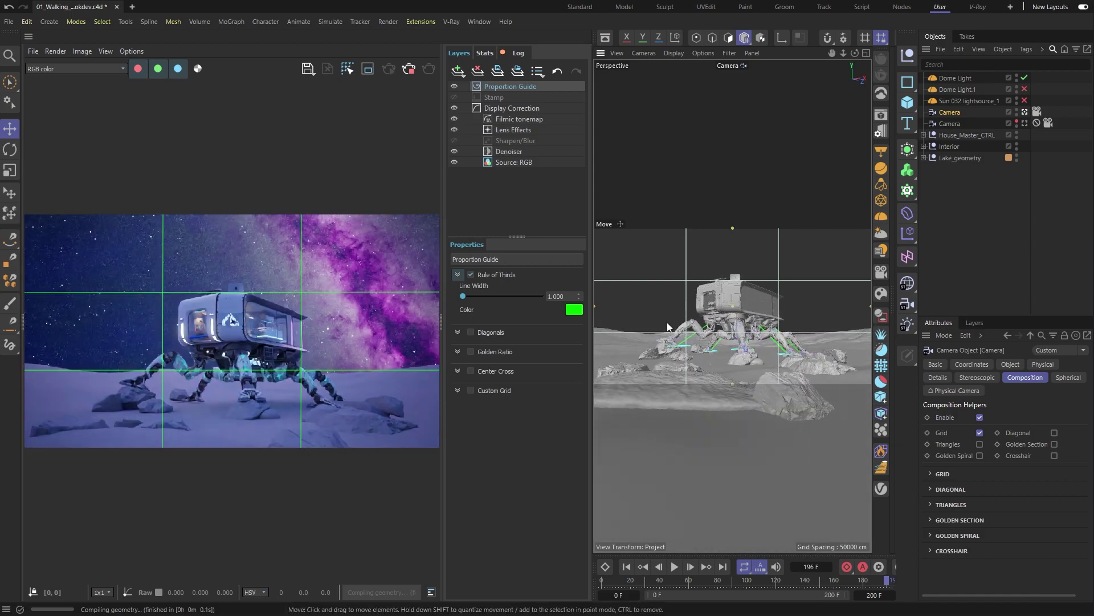
{"action": "left_click_drag", "start_coordinate": [440, 323], "coordinate": [528, 318]}
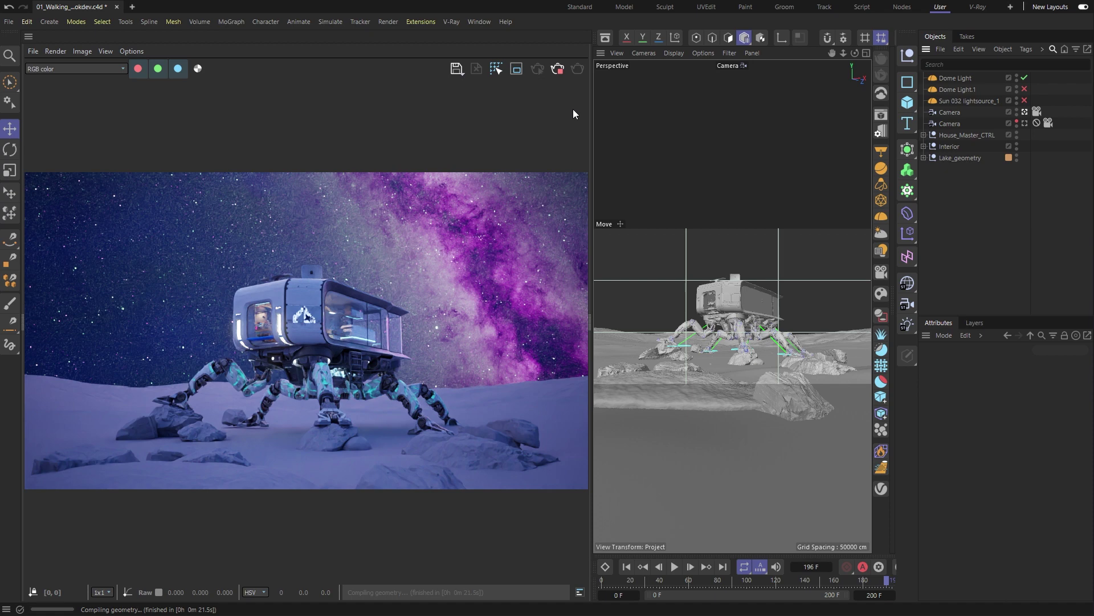
Render with the 360 pano setting and fit the whole panorama in the frame buffer
{"action": "left_click", "coordinate": [396, 23]}
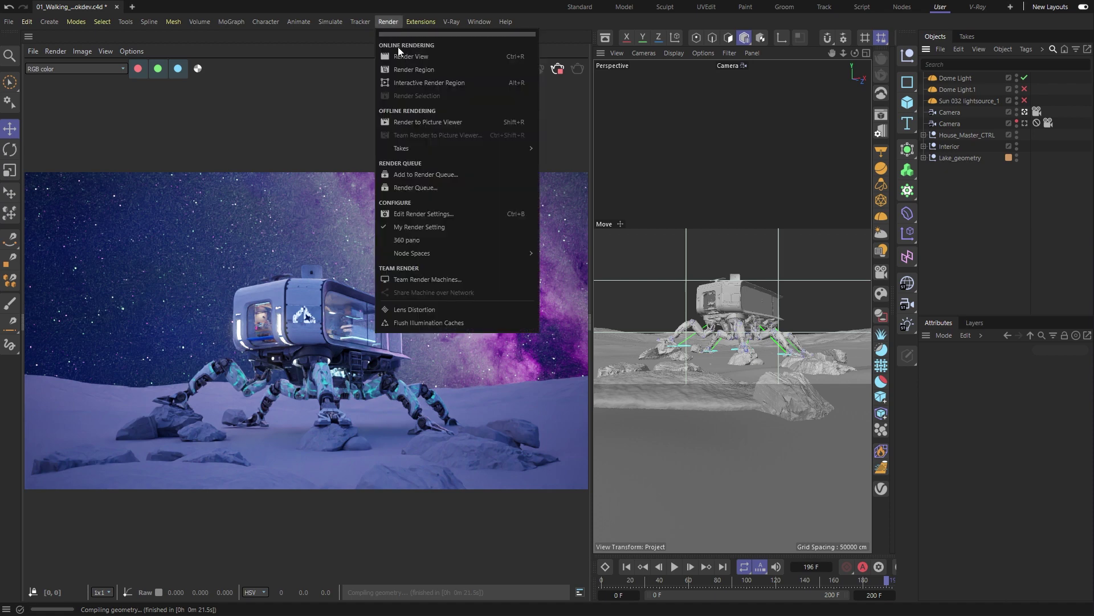
{"action": "left_click", "coordinate": [434, 236]}
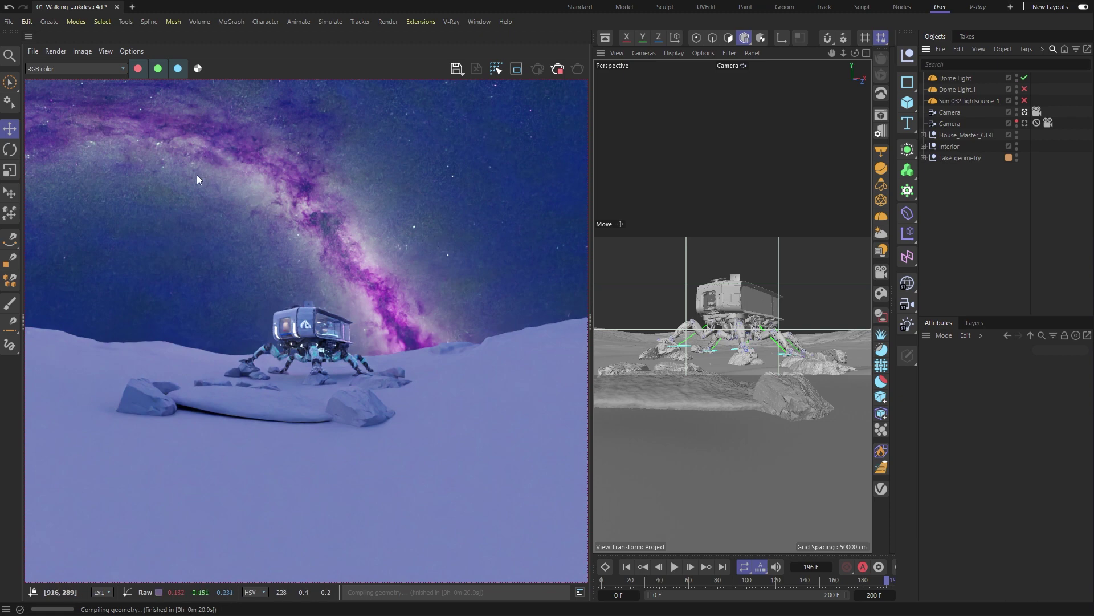
{"action": "left_click", "coordinate": [108, 52]}
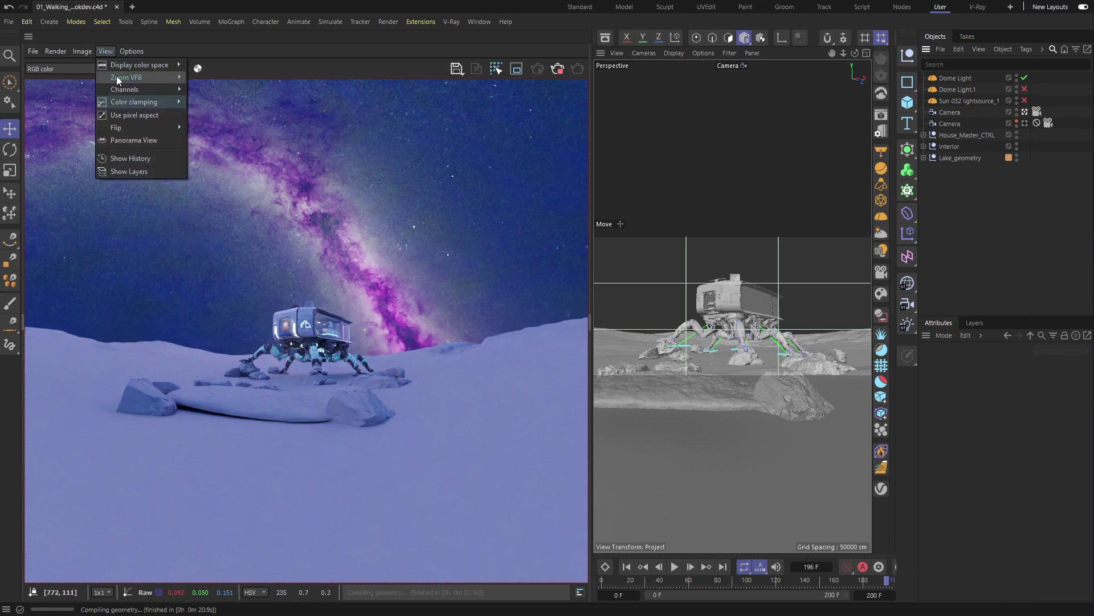
{"action": "mouse_move", "coordinate": [119, 77]}
{"action": "left_click", "coordinate": [237, 118]}
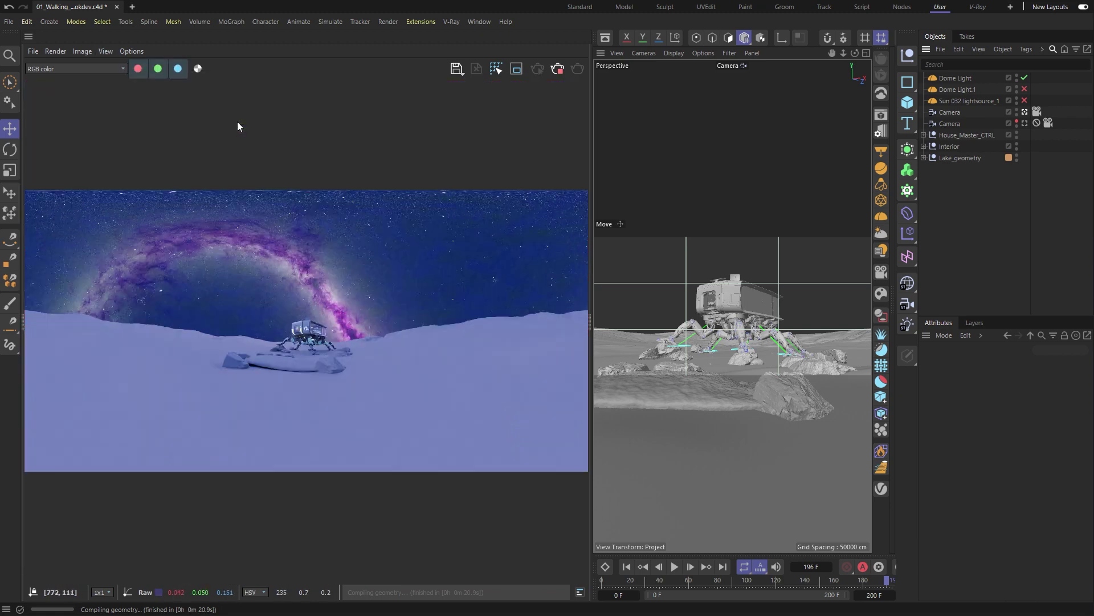
Show the render as an interactive panorama, level the horizon, and look toward the lander
{"action": "left_click", "coordinate": [106, 53]}
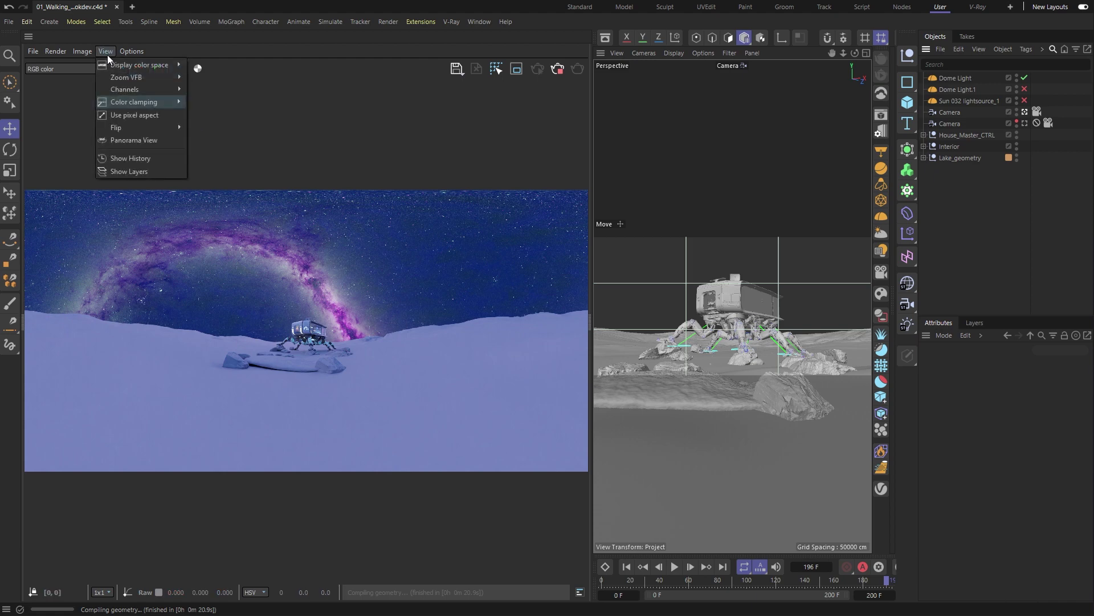
{"action": "left_click", "coordinate": [131, 140]}
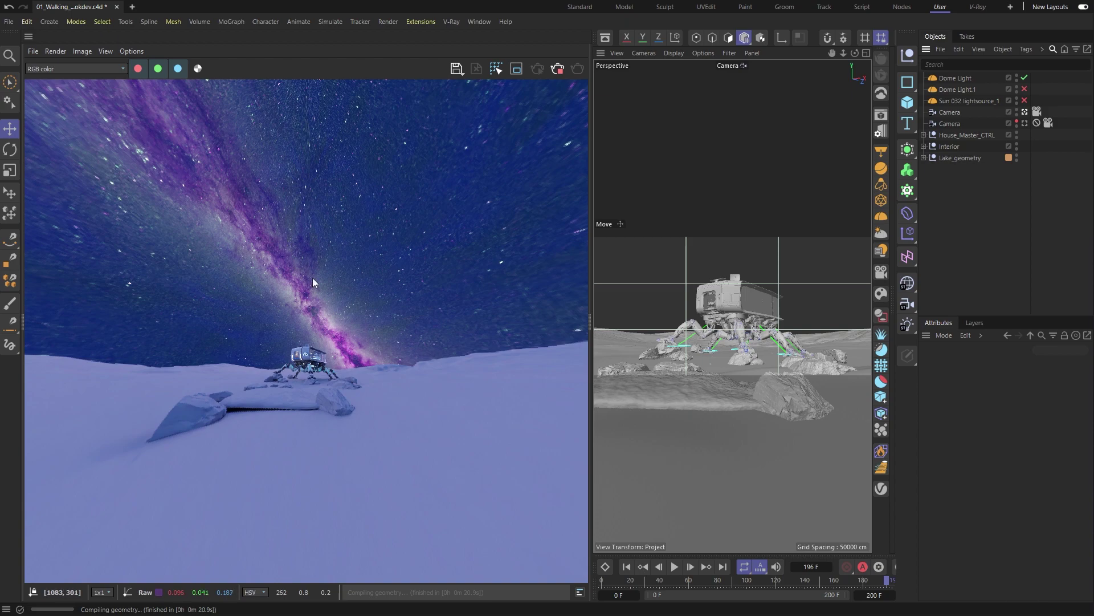
{"action": "left_click_drag", "start_coordinate": [327, 346], "coordinate": [327, 369]}
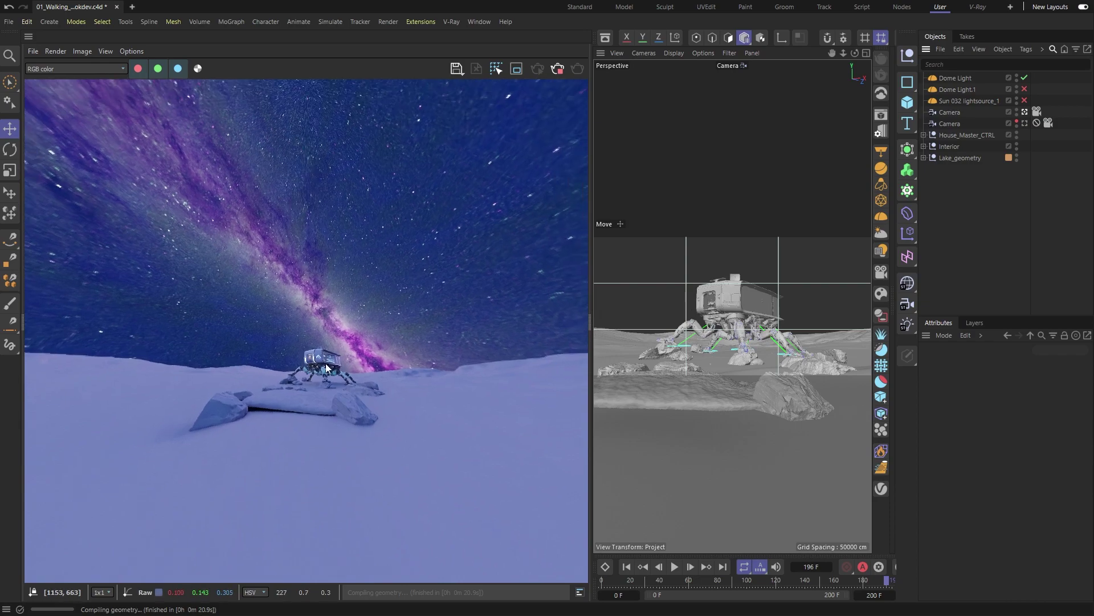
{"action": "scroll", "coordinate": [327, 370], "scroll_direction": "up", "scroll_amount": 3}
{"action": "scroll", "coordinate": [327, 370], "scroll_direction": "up", "scroll_amount": 5}
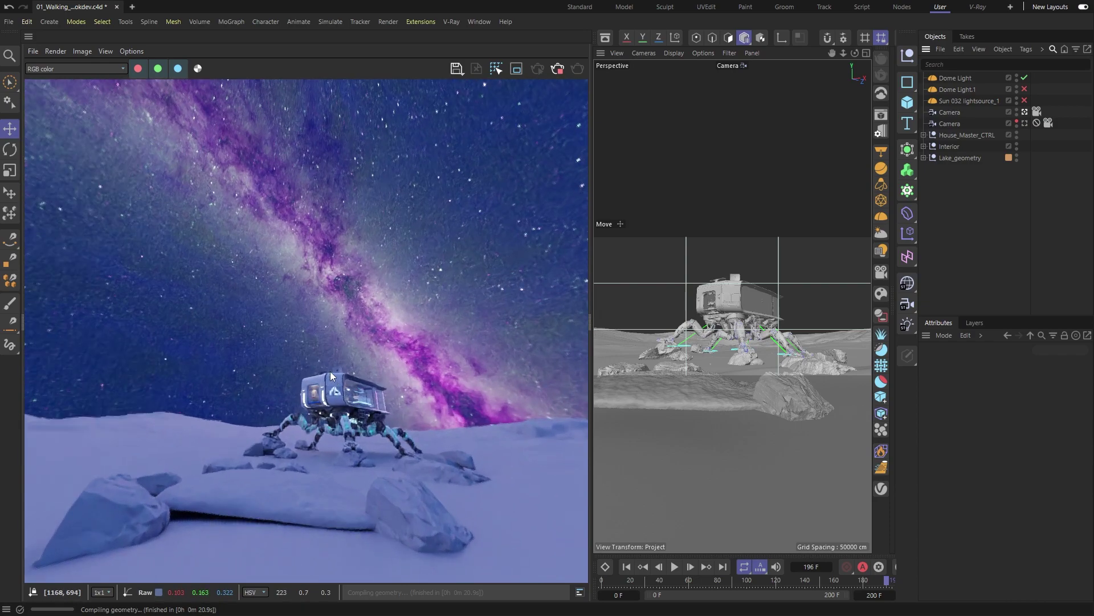
{"action": "left_click_drag", "start_coordinate": [330, 371], "coordinate": [352, 319]}
{"action": "scroll", "coordinate": [275, 395], "scroll_direction": "down", "scroll_amount": 3}
{"action": "scroll", "coordinate": [351, 322], "scroll_direction": "down", "scroll_amount": 2}
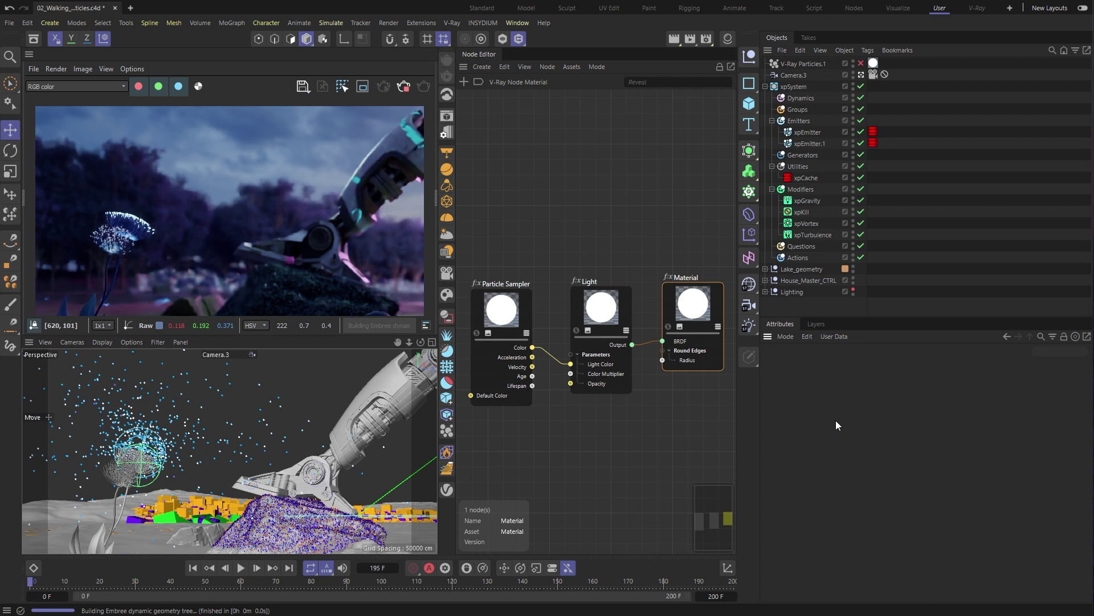
Select xpSystem and check the particle animation at frames 94 and 196
{"action": "left_click", "coordinate": [797, 88]}
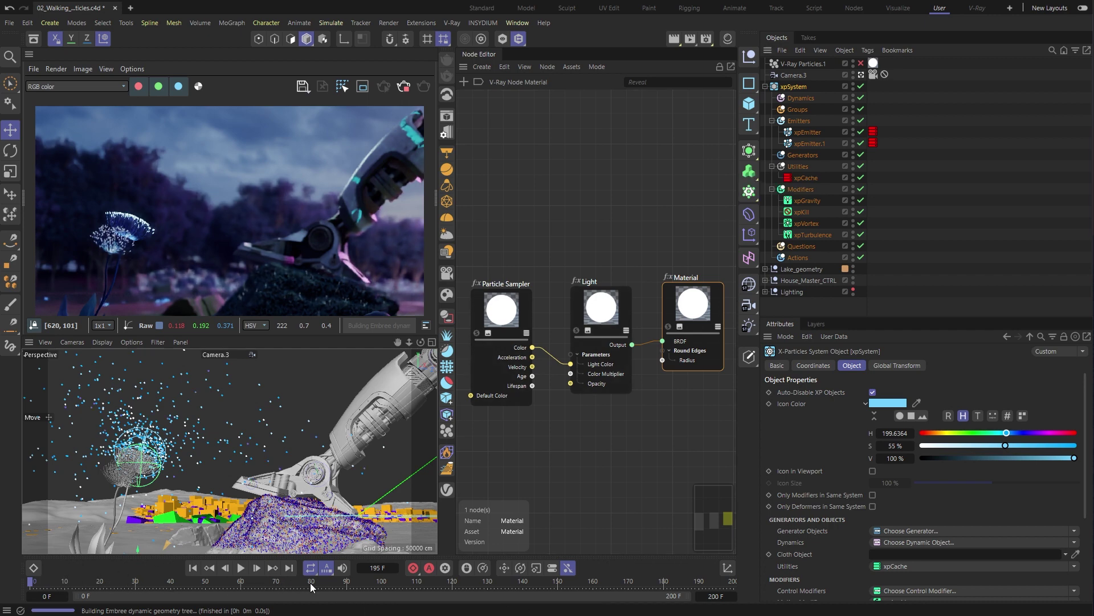
{"action": "left_click", "coordinate": [361, 580]}
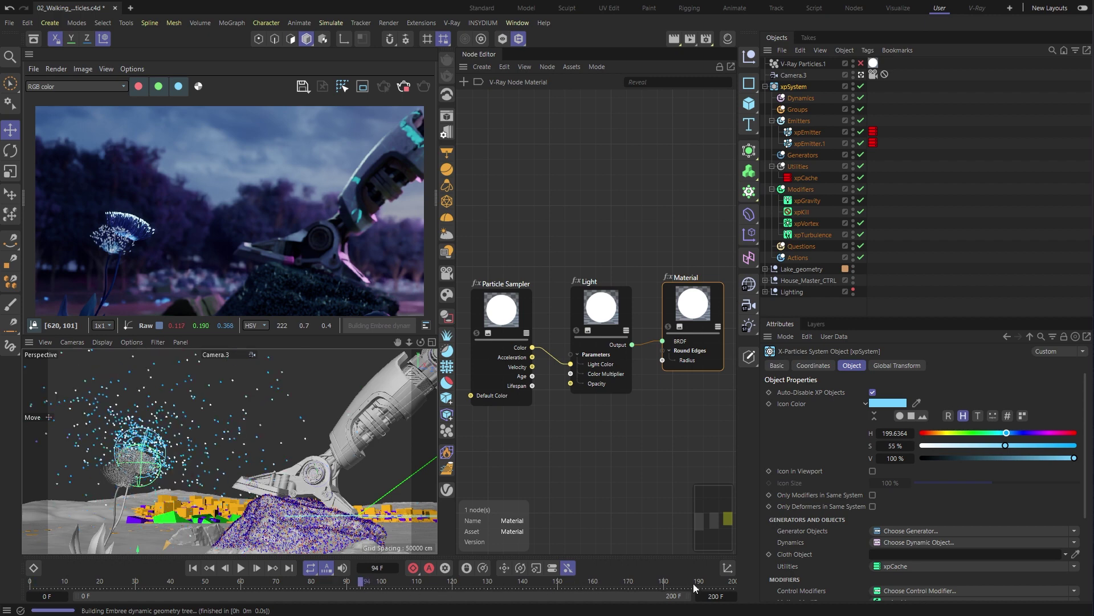
{"action": "left_click", "coordinate": [720, 582]}
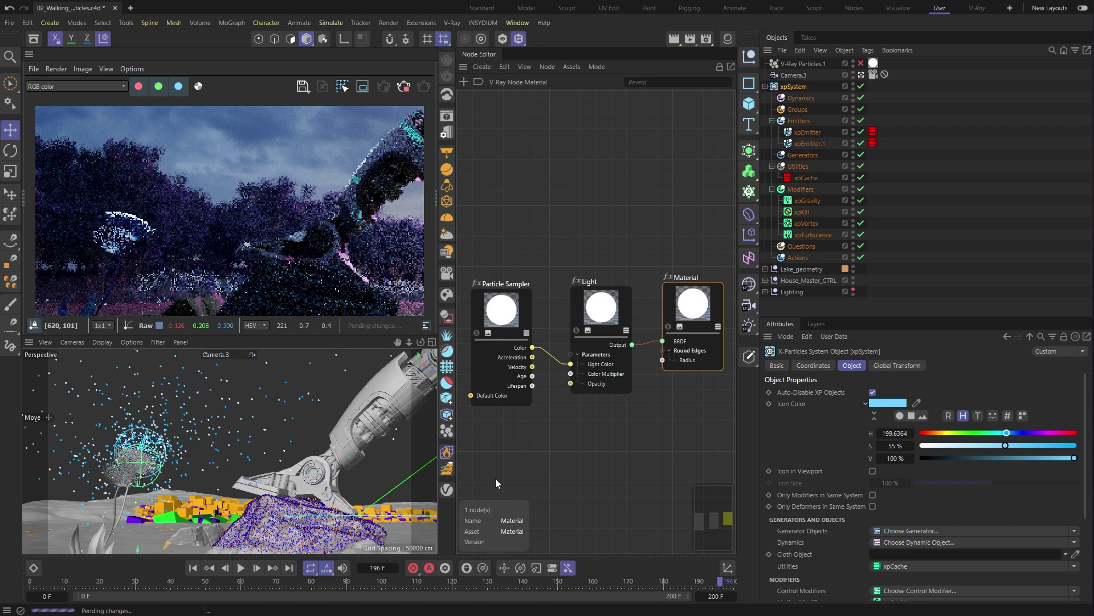
Add an enabled V-Ray Particles object with the particle material, xpEmitter source and V-Ray type
{"action": "left_click", "coordinate": [450, 433]}
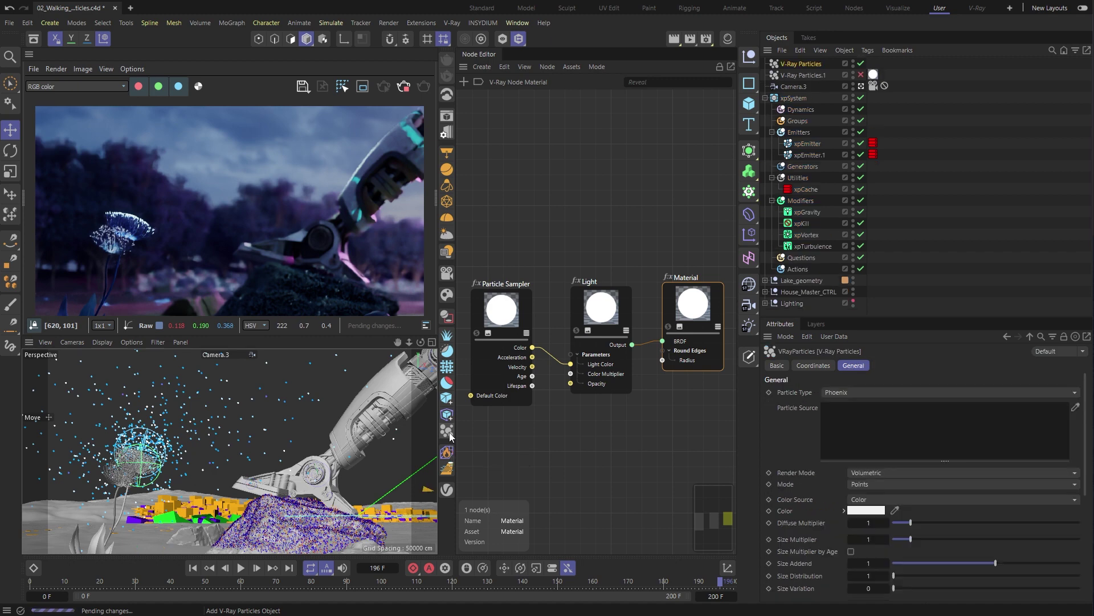
{"action": "left_click", "coordinate": [701, 312]}
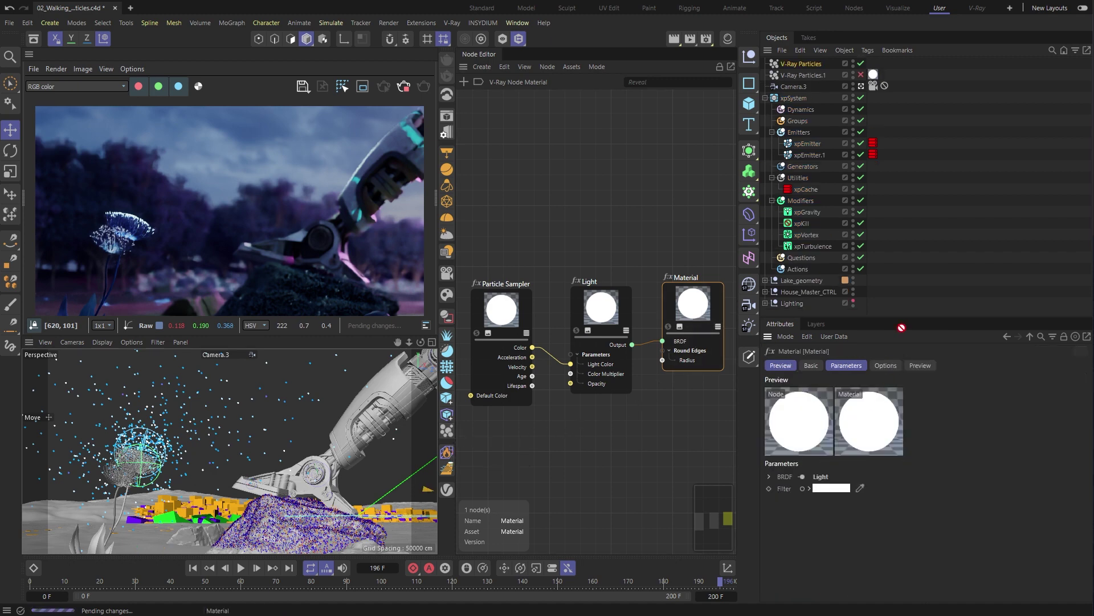
{"action": "left_click_drag", "start_coordinate": [901, 327], "coordinate": [810, 65]}
{"action": "left_click", "coordinate": [798, 65]}
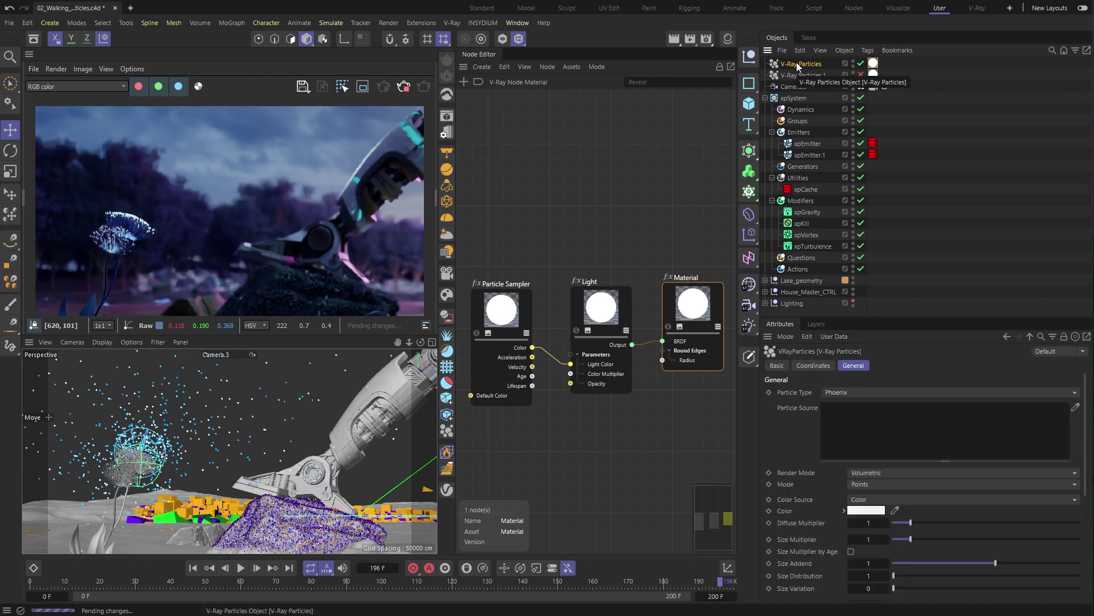
{"action": "left_click_drag", "start_coordinate": [816, 143], "coordinate": [924, 436]}
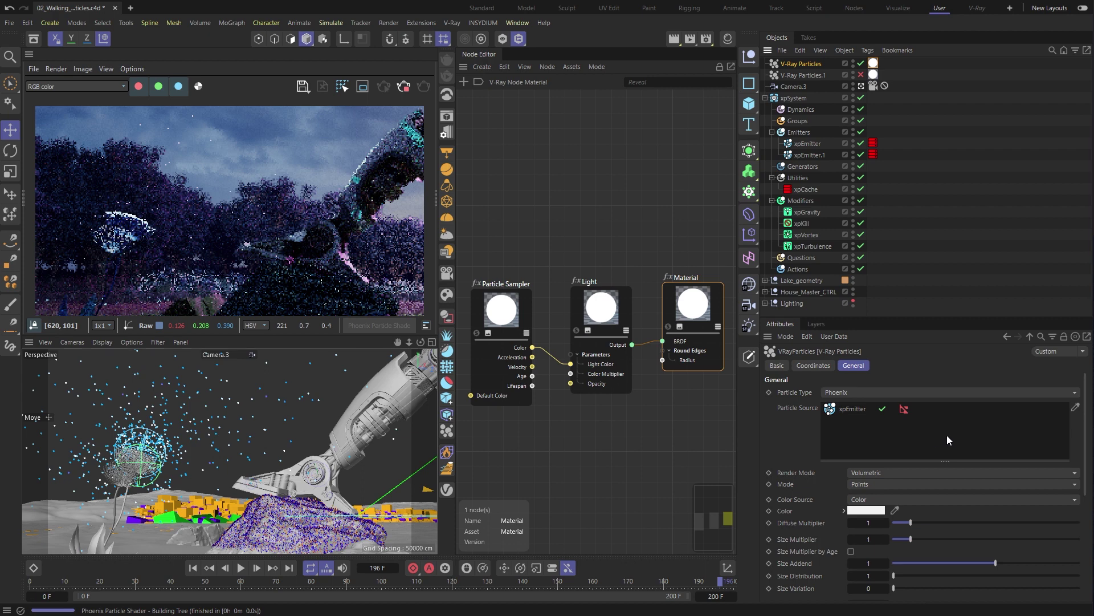
{"action": "left_click", "coordinate": [1011, 391]}
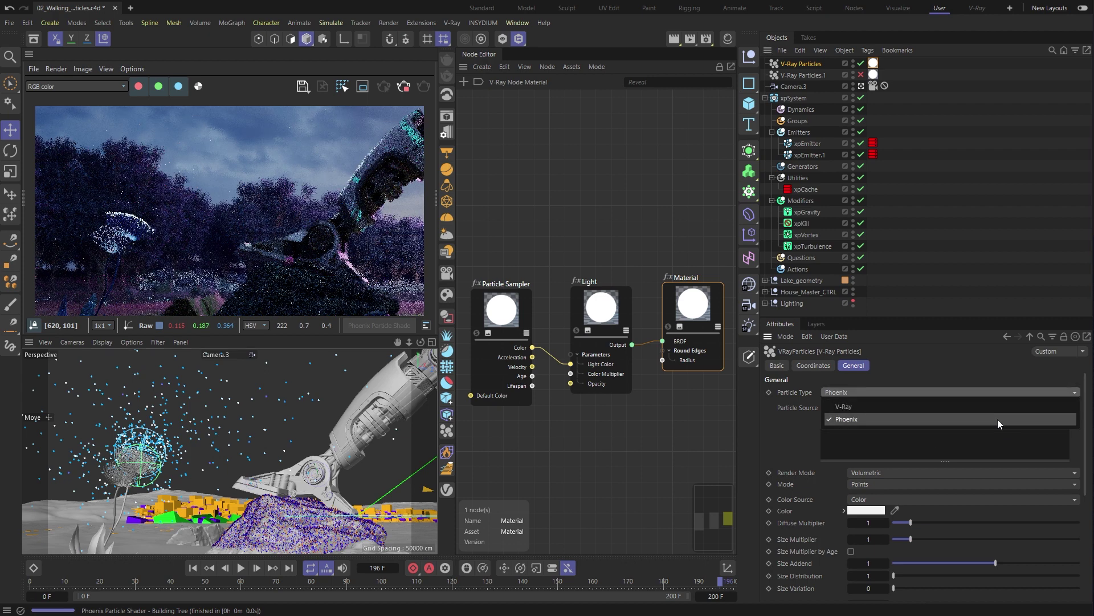
{"action": "left_click", "coordinate": [997, 411]}
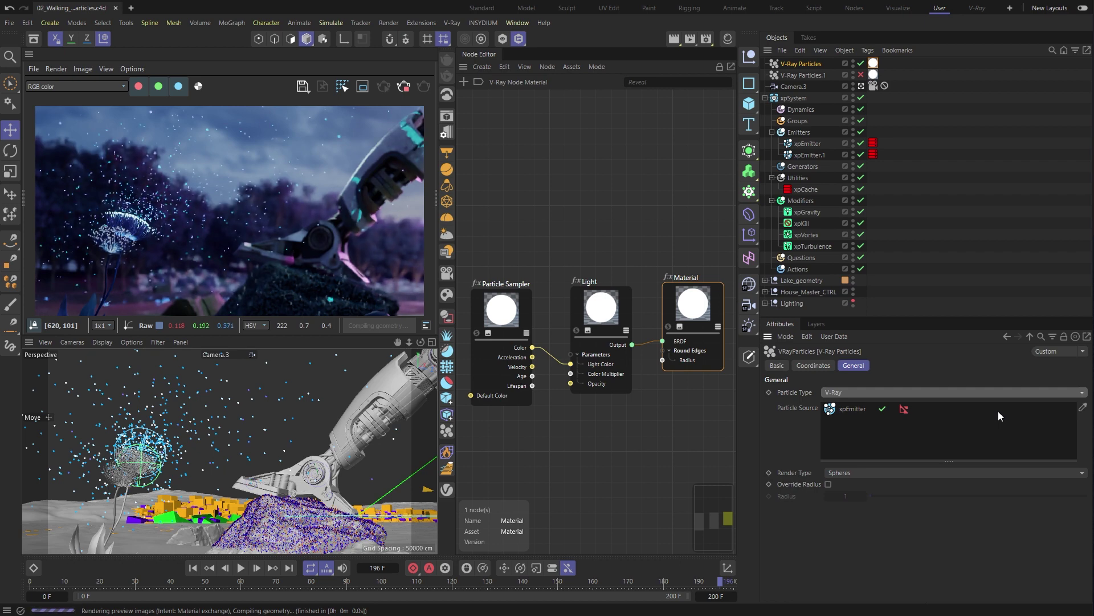
{"action": "left_click", "coordinate": [861, 75]}
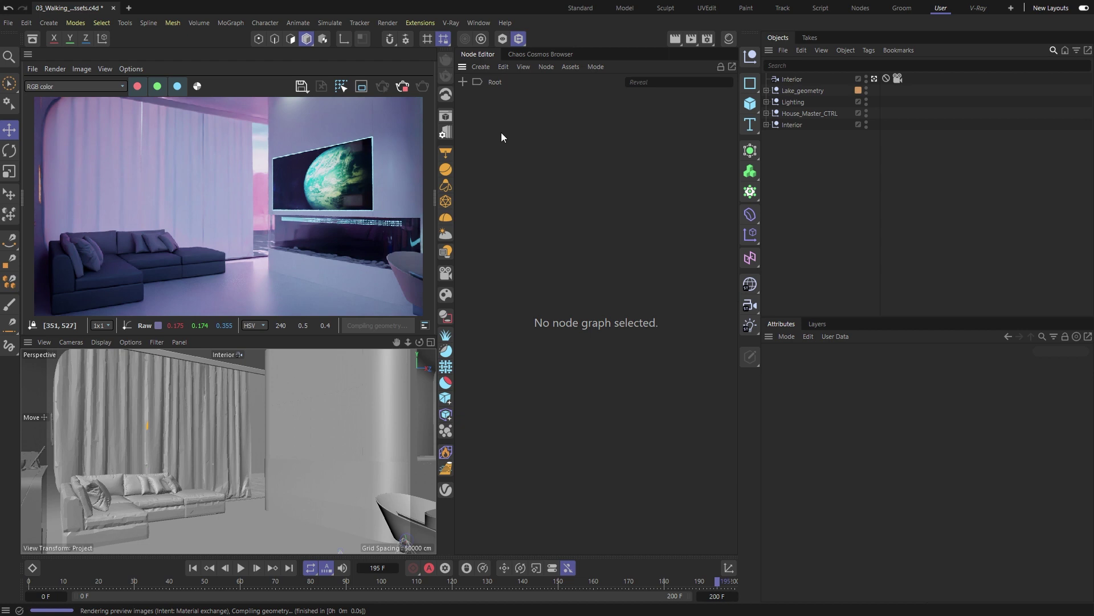
Open the Chaos Cosmos Browser and show the liked assets
{"action": "left_click", "coordinate": [452, 24]}
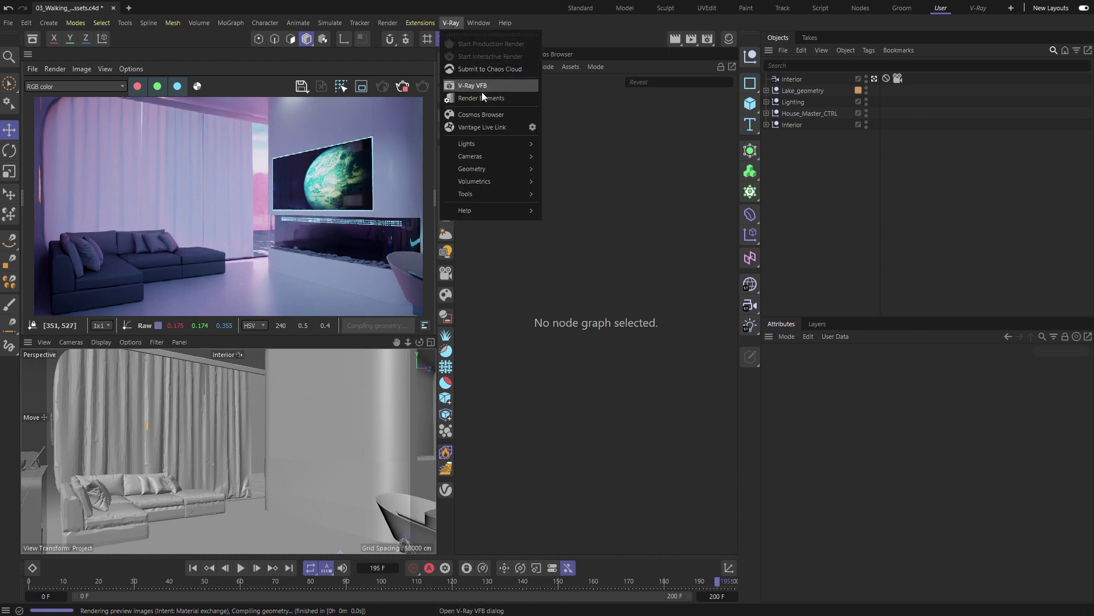
{"action": "left_click", "coordinate": [484, 112]}
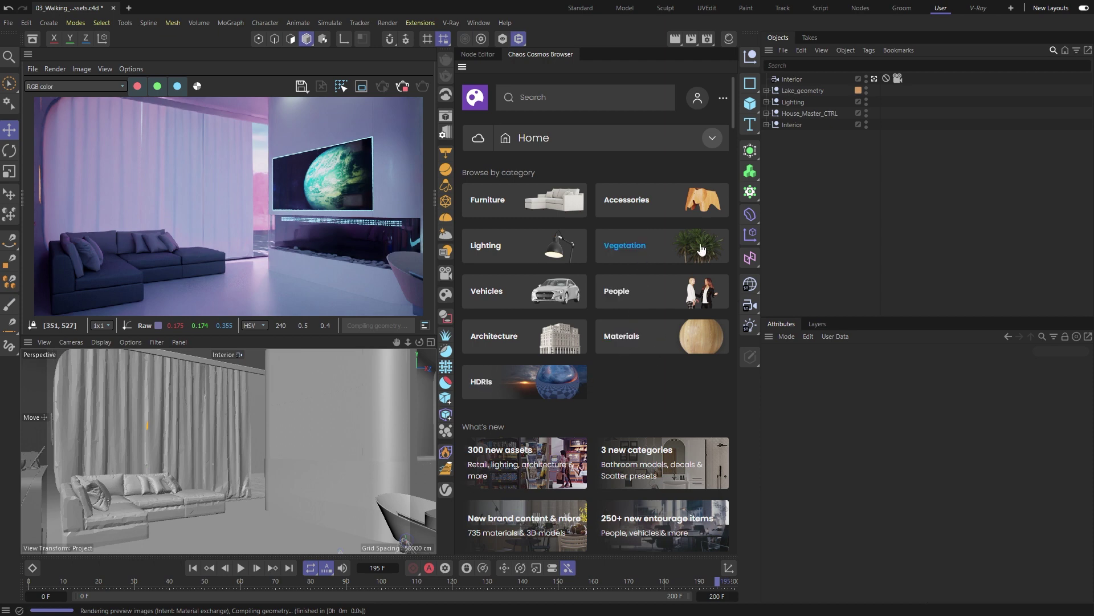
{"action": "left_click", "coordinate": [707, 140]}
{"action": "left_click", "coordinate": [624, 89]}
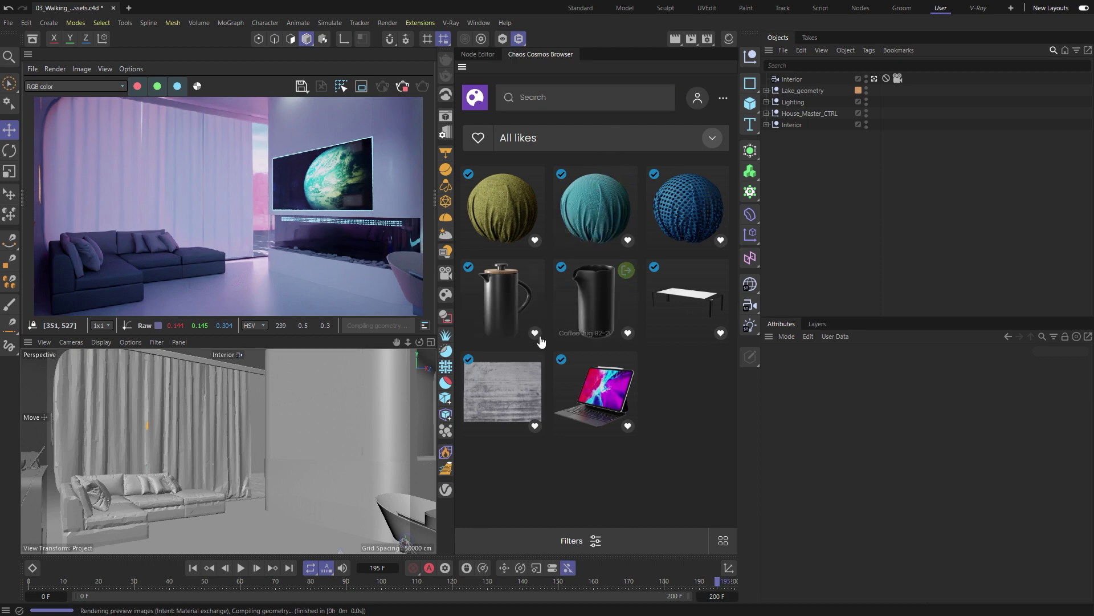
Import Rug 006 and Table Dining 011 and place both on the floor in front of the sofa
{"action": "left_click", "coordinate": [533, 364]}
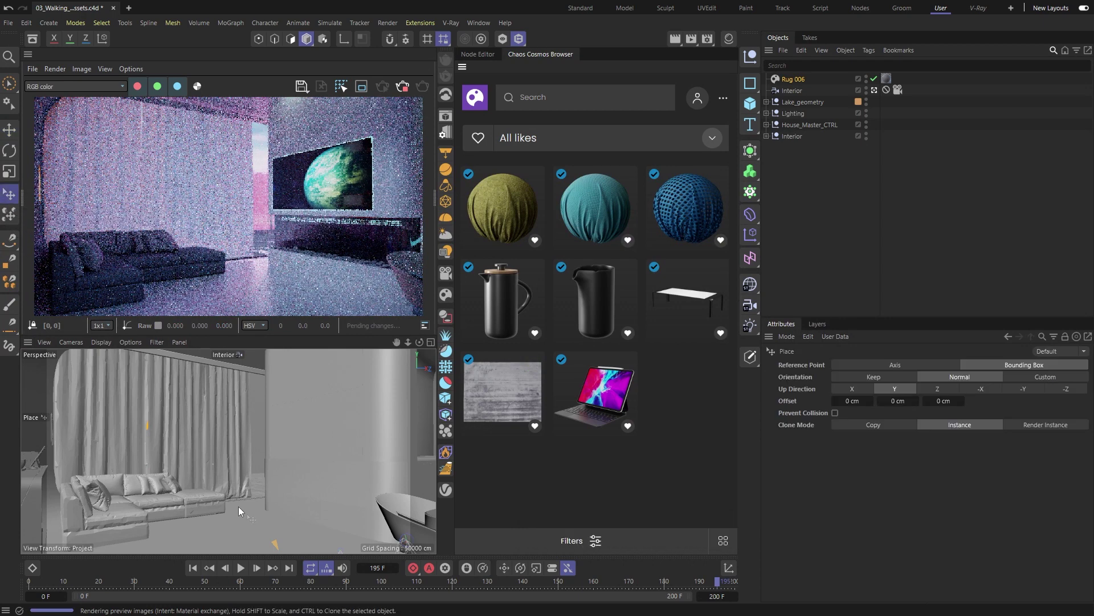
{"action": "left_click_drag", "start_coordinate": [285, 532], "coordinate": [155, 531]}
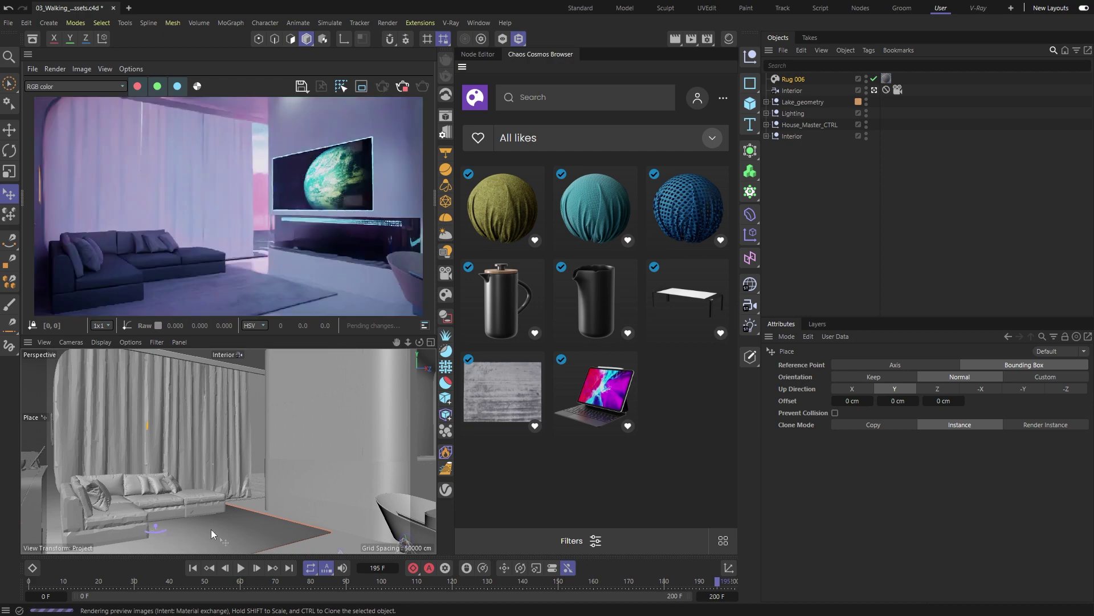
{"action": "left_click", "coordinate": [719, 270]}
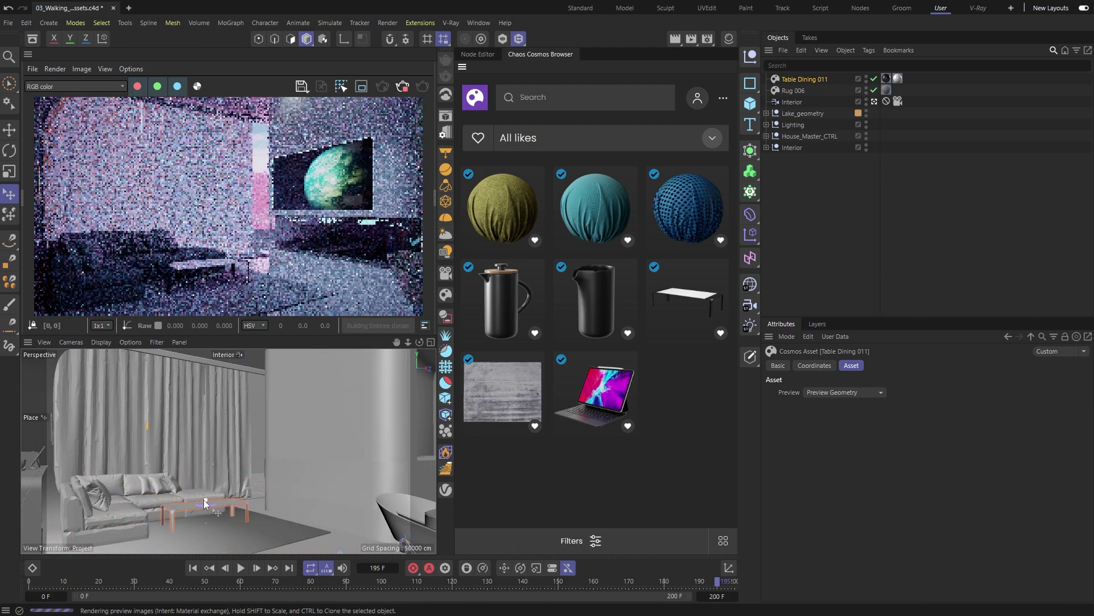
{"action": "left_click", "coordinate": [200, 527]}
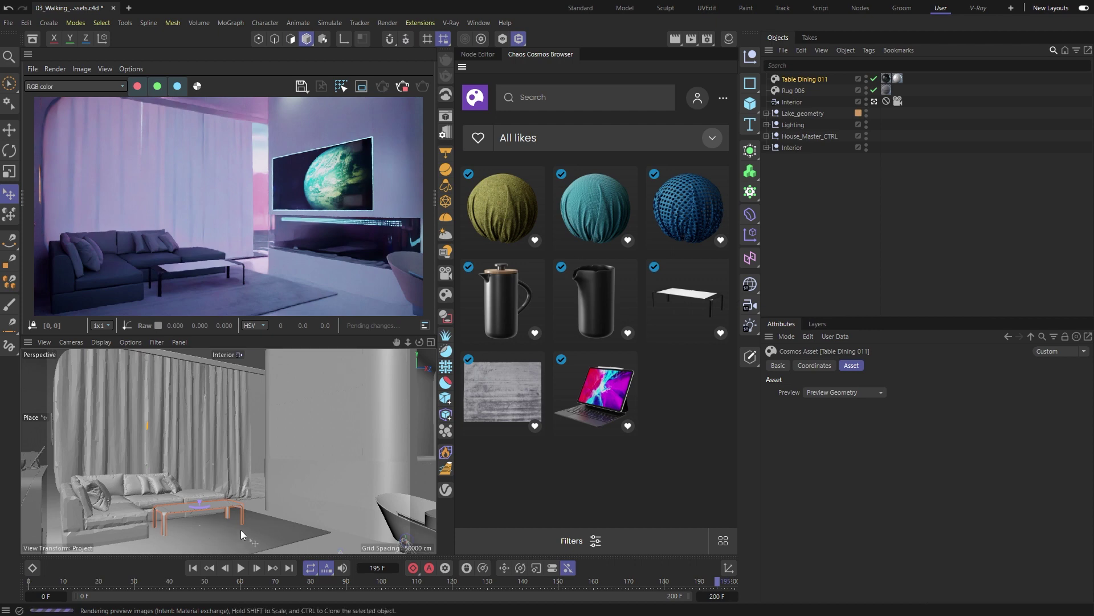
Import Notebook 001 after previewing its clay and photo views, then return to the liked assets
{"action": "left_click", "coordinate": [594, 393]}
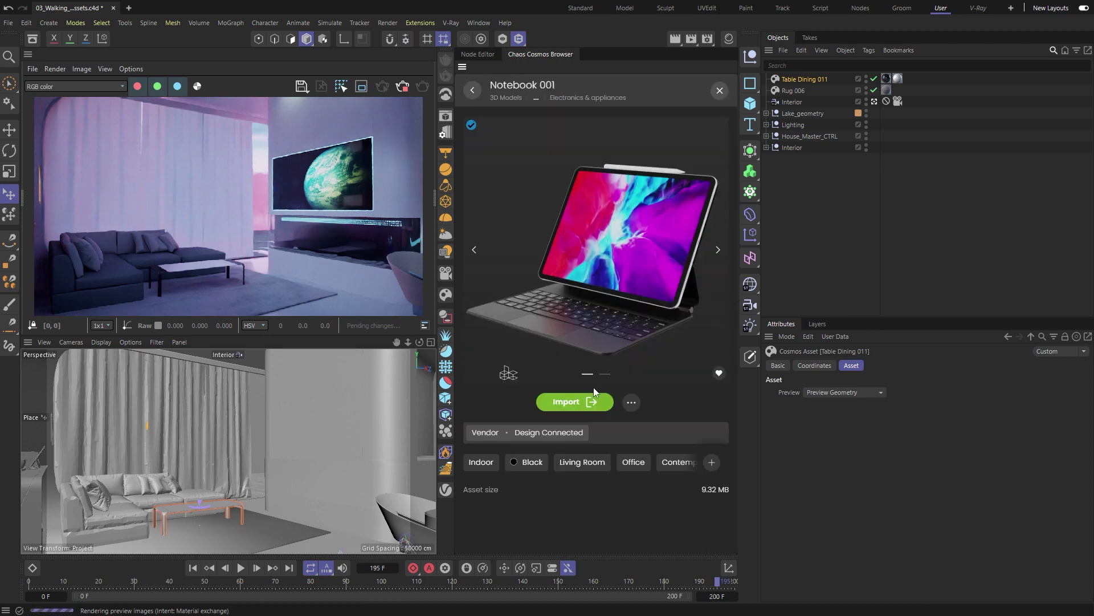
{"action": "left_click", "coordinate": [605, 375]}
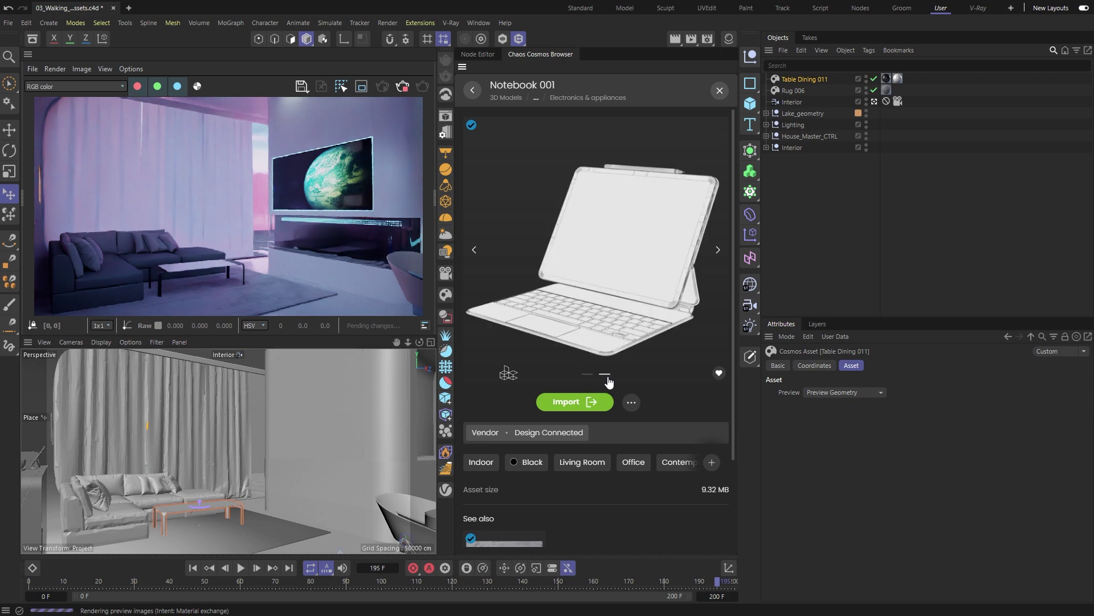
{"action": "left_click", "coordinate": [587, 374]}
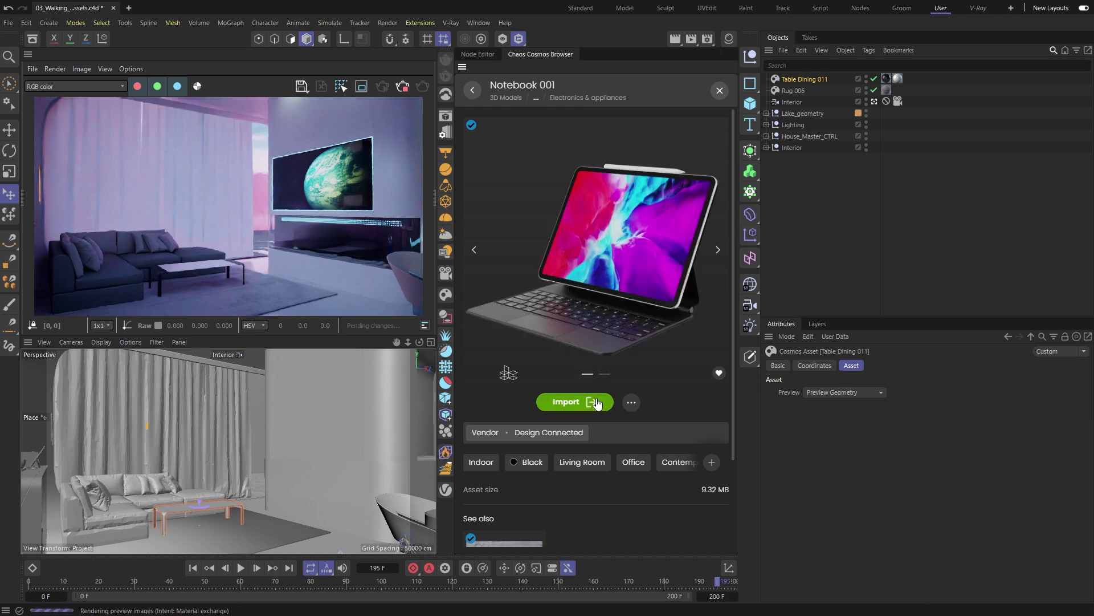
{"action": "left_click", "coordinate": [591, 401]}
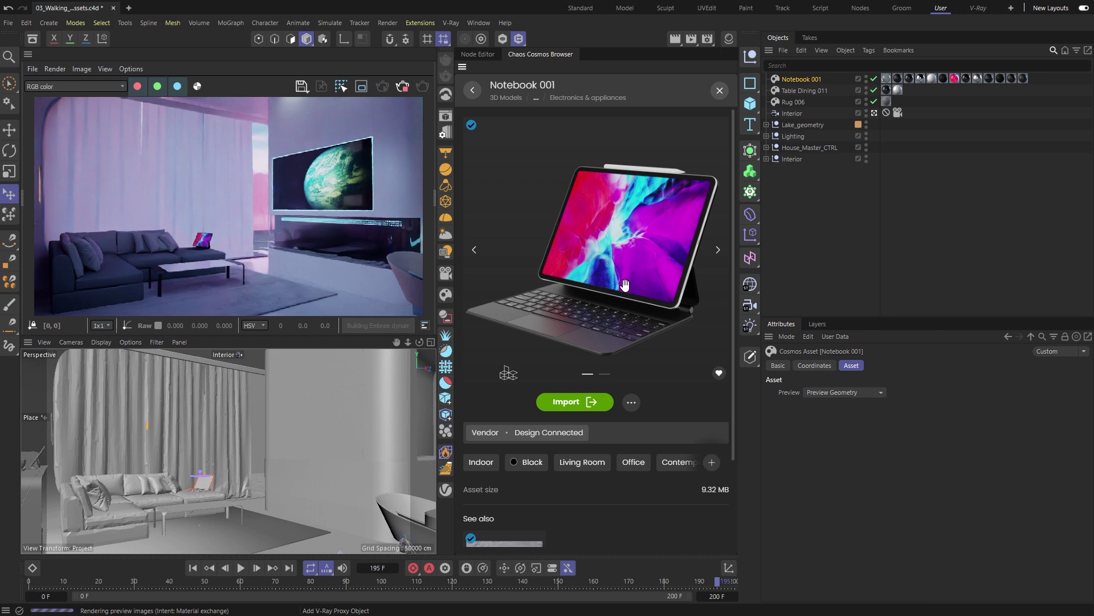
{"action": "left_click", "coordinate": [719, 91]}
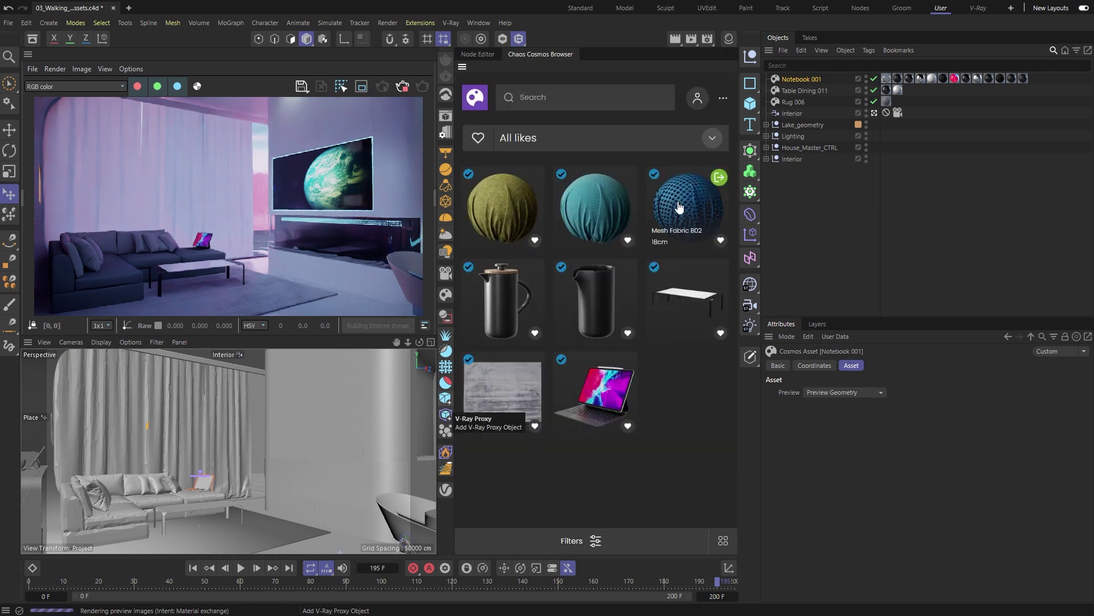
Import the Fabric C03 Pastel Blue material and apply it to the sofa cushions and sofa
{"action": "mouse_move", "coordinate": [593, 215]}
{"action": "left_click", "coordinate": [626, 177]}
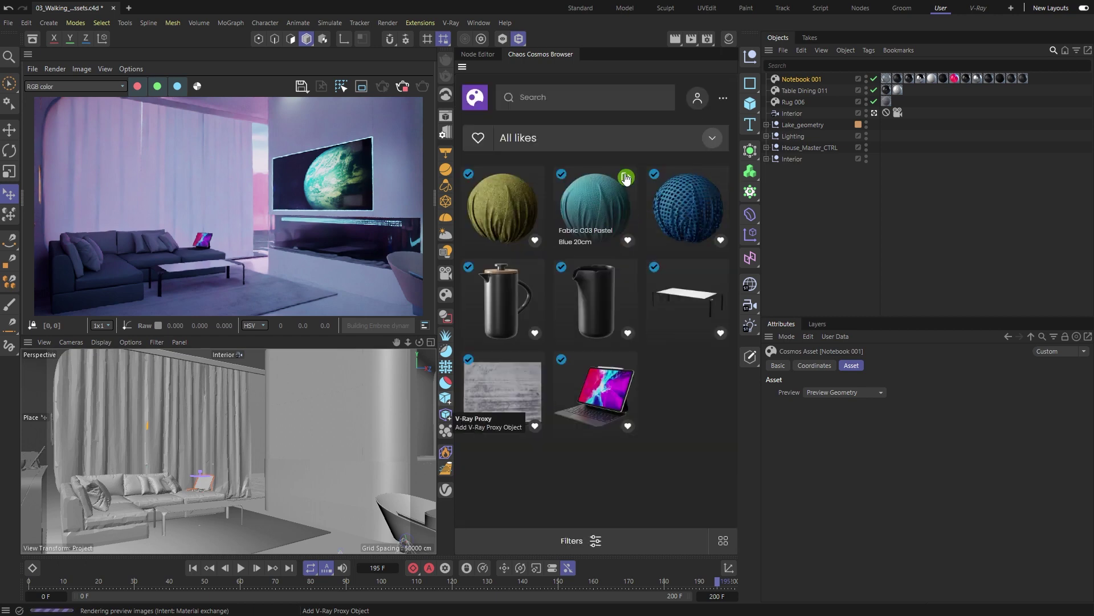
{"action": "left_click", "coordinate": [729, 40]}
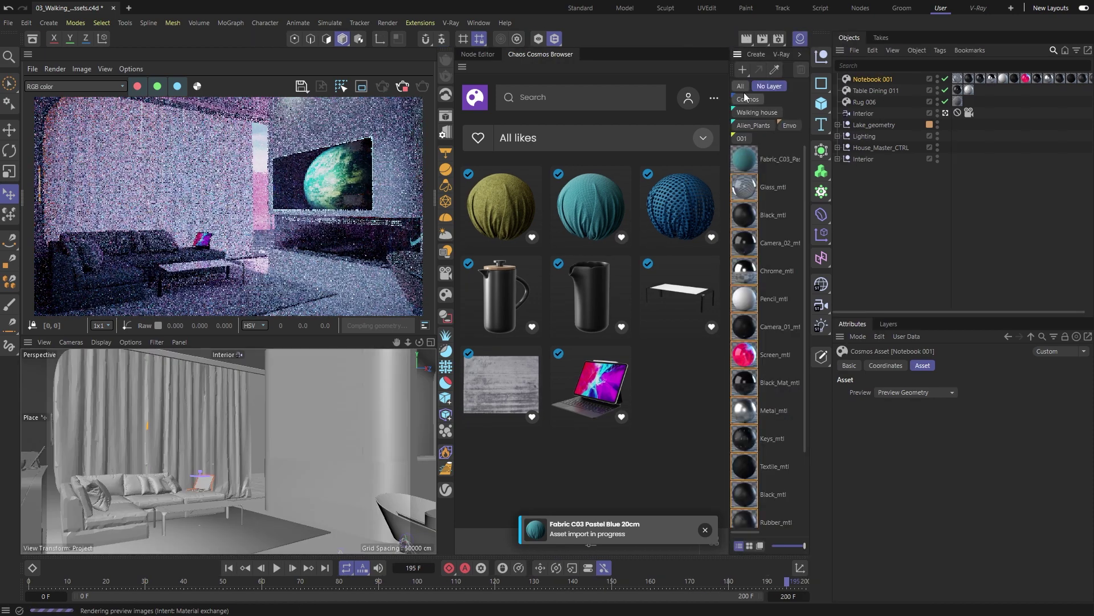
{"action": "left_click_drag", "start_coordinate": [750, 162], "coordinate": [158, 488]}
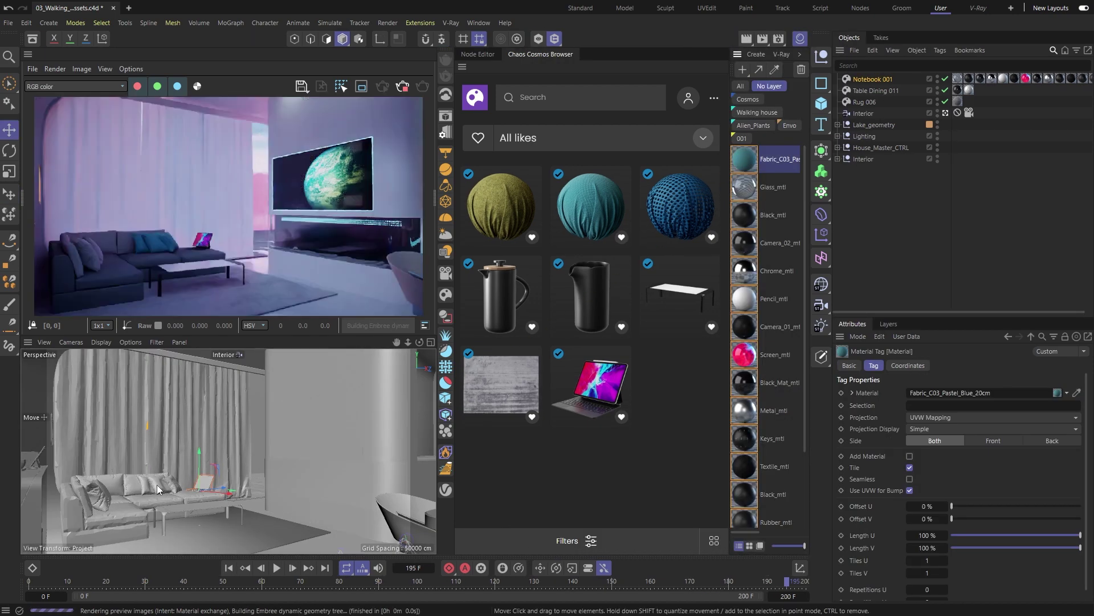
{"action": "left_click_drag", "start_coordinate": [739, 170], "coordinate": [742, 167]}
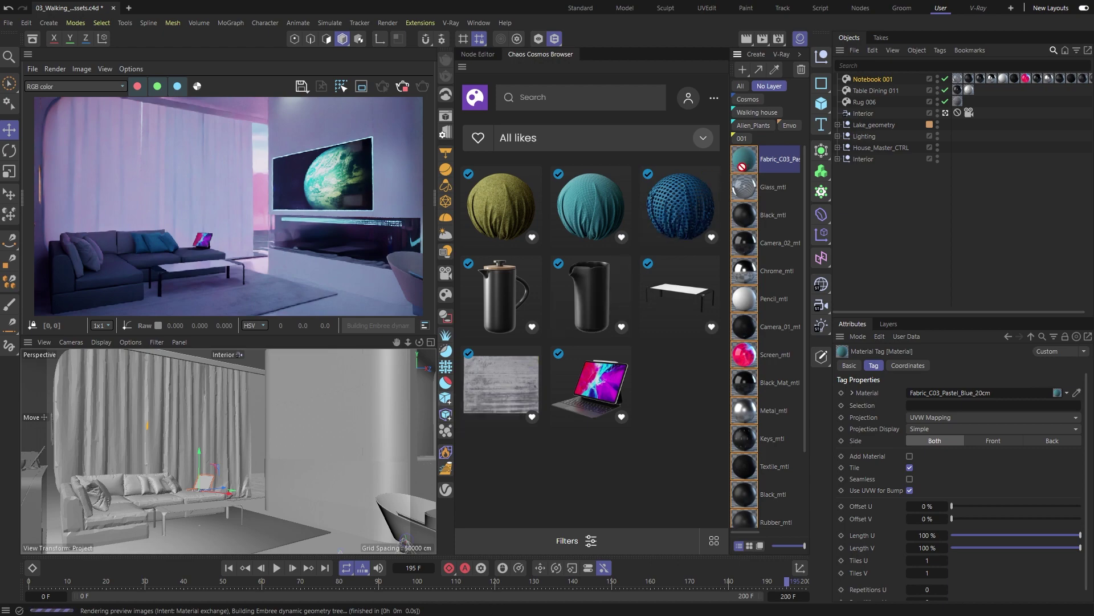
{"action": "left_click_drag", "start_coordinate": [520, 395], "coordinate": [99, 501]}
Import the Carpet A03 100cm material and show Carpet_A03's settings in Attributes
{"action": "left_click", "coordinate": [253, 516]}
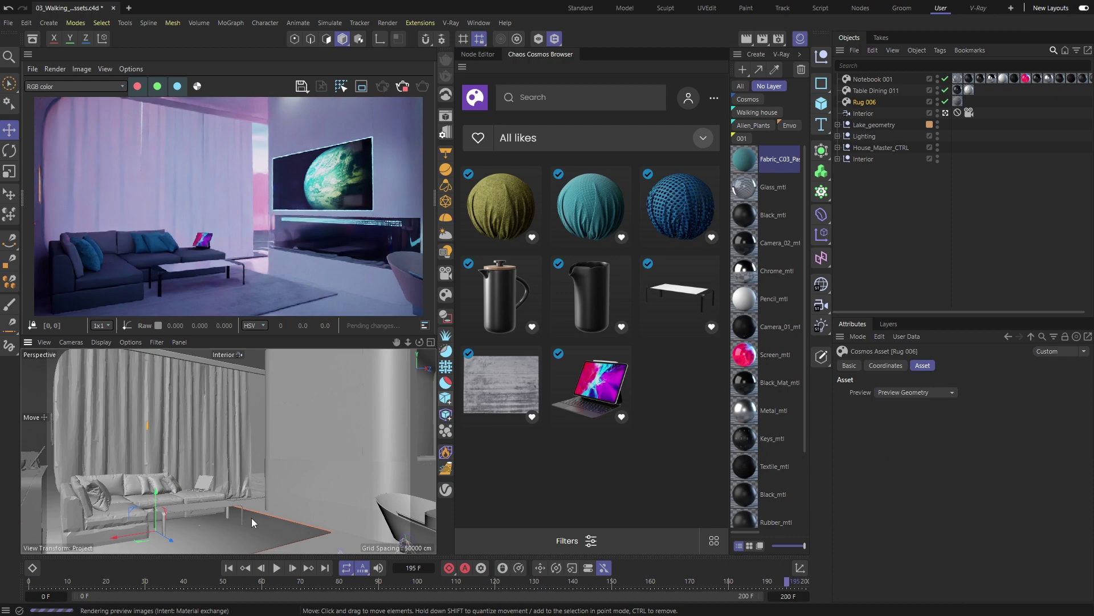
{"action": "left_click", "coordinate": [531, 178]}
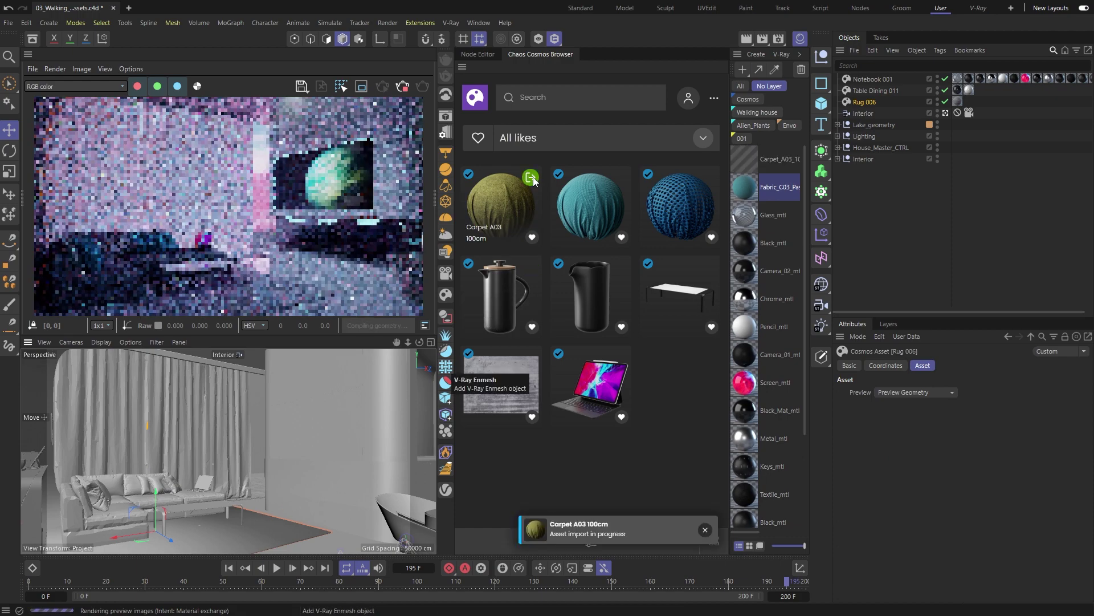
{"action": "left_click", "coordinate": [748, 162]}
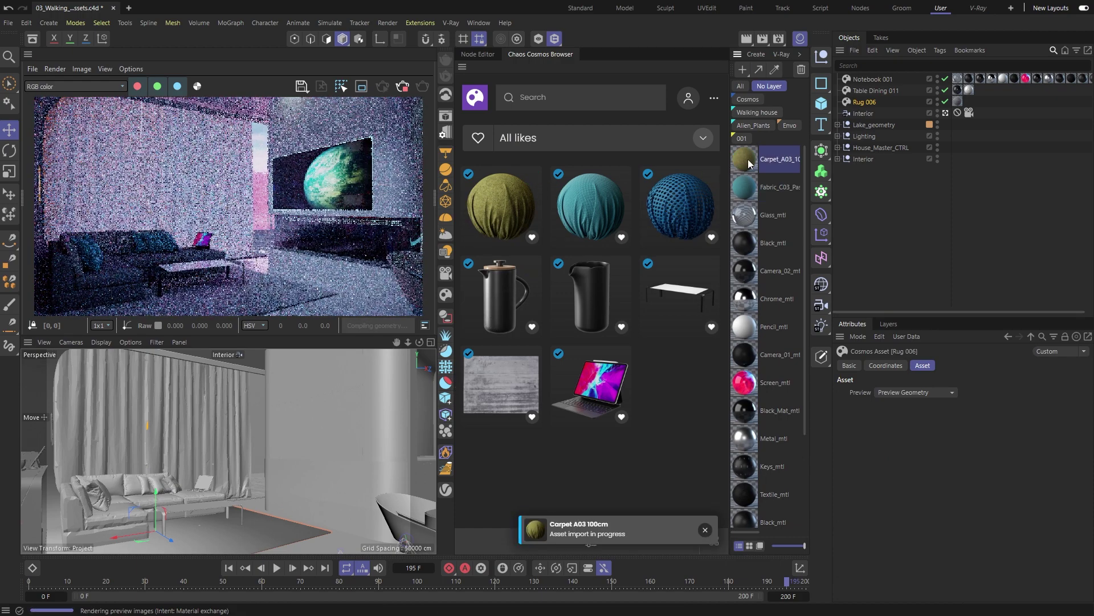
{"action": "left_click", "coordinate": [452, 22]}
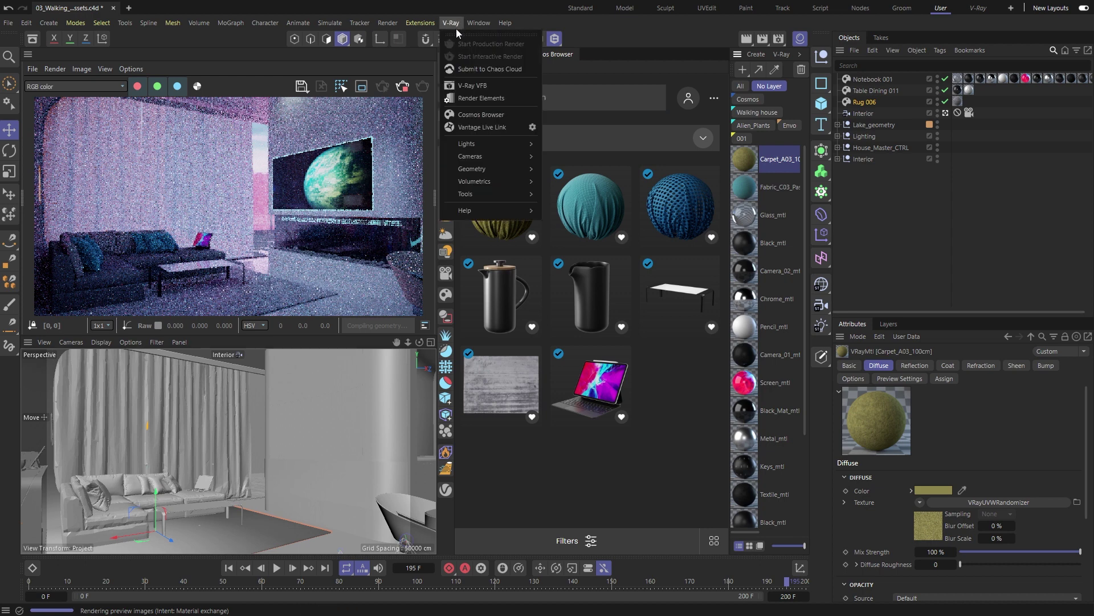
Convert the carpet material to a node material and apply it to Rug 006
{"action": "mouse_move", "coordinate": [497, 194]}
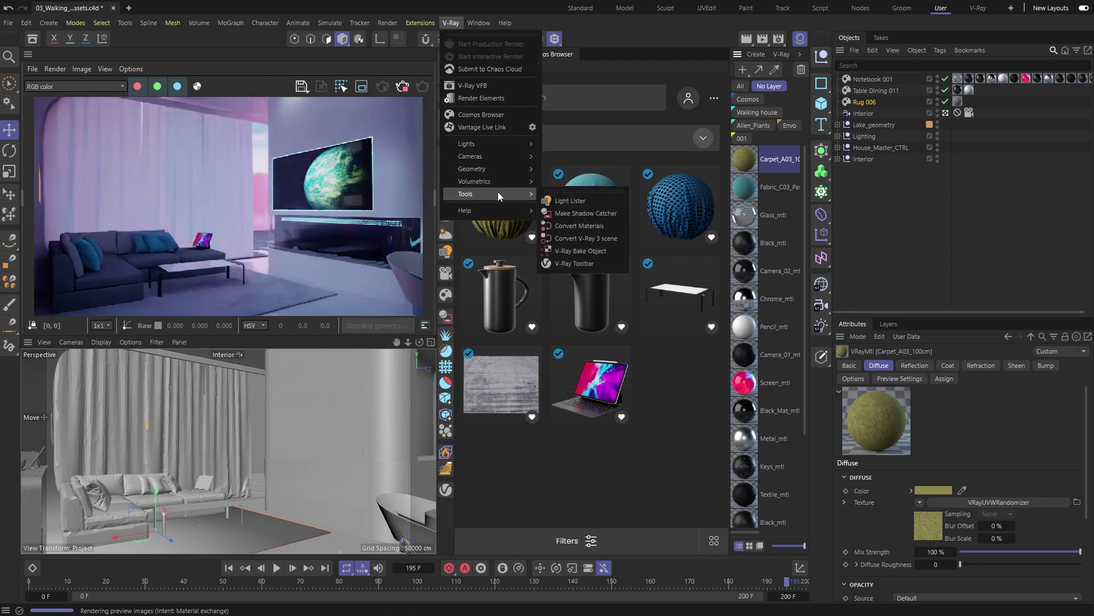
{"action": "left_click", "coordinate": [578, 225]}
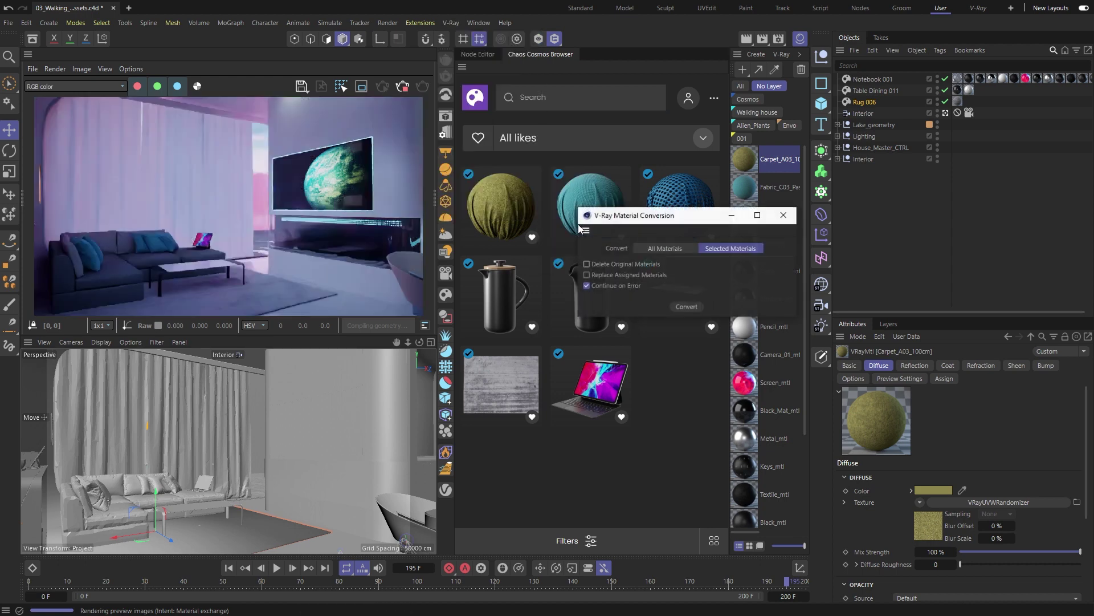
{"action": "left_click_drag", "start_coordinate": [622, 218], "coordinate": [527, 165]}
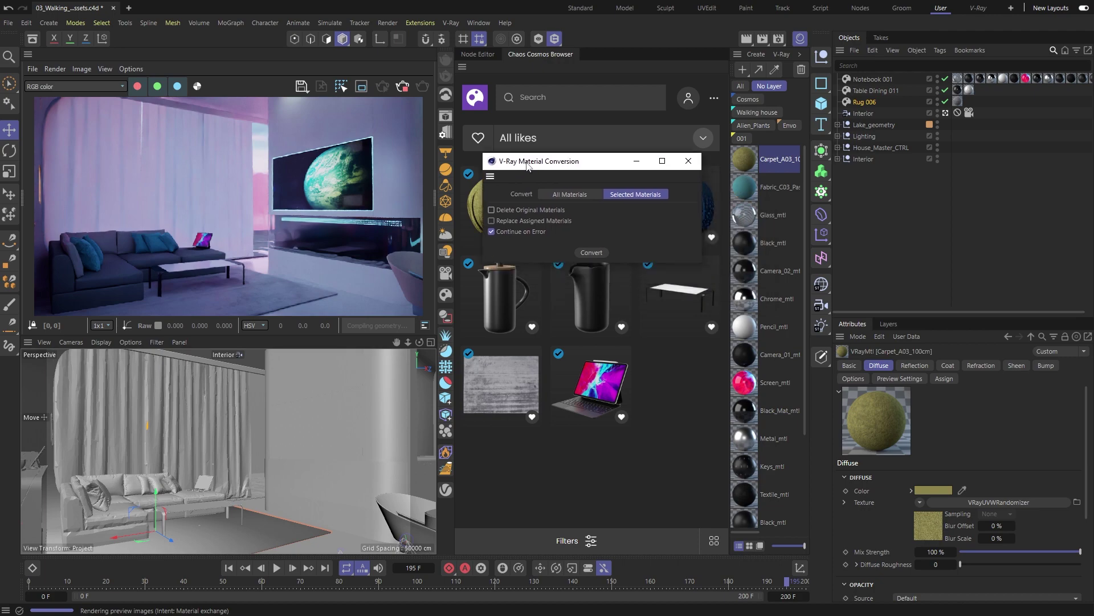
{"action": "left_click", "coordinate": [591, 252]}
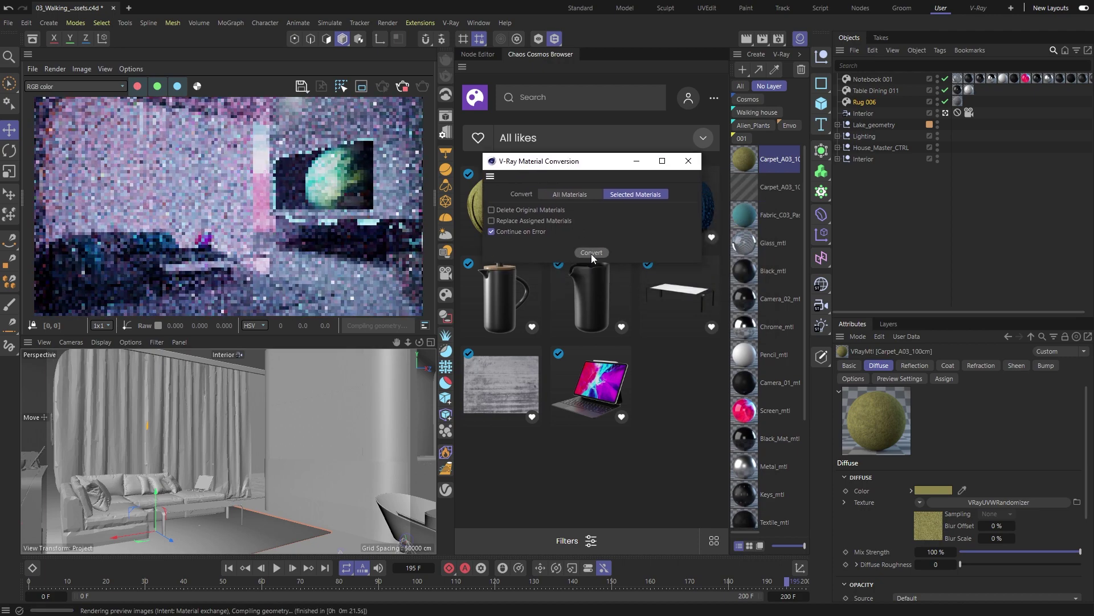
{"action": "left_click", "coordinate": [688, 161]}
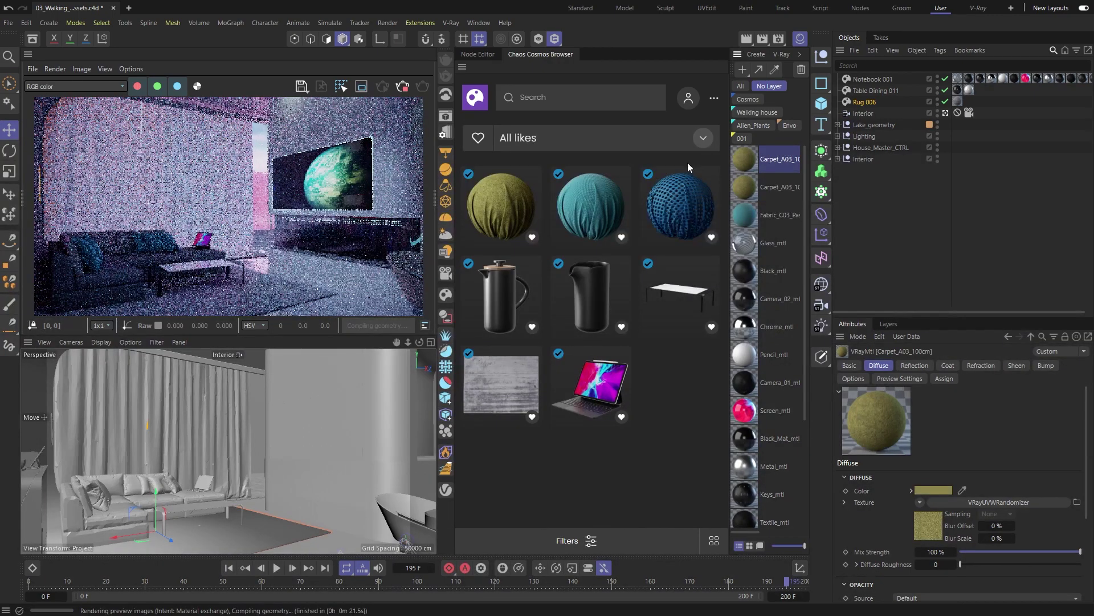
{"action": "double_click", "coordinate": [745, 187]}
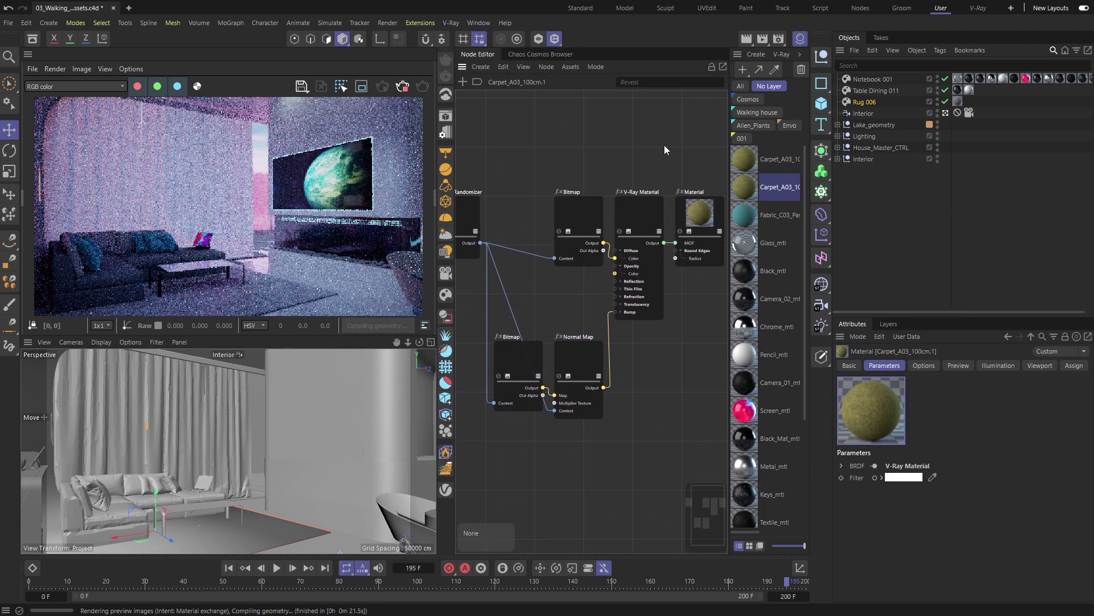
{"action": "left_click_drag", "start_coordinate": [881, 182], "coordinate": [959, 101]}
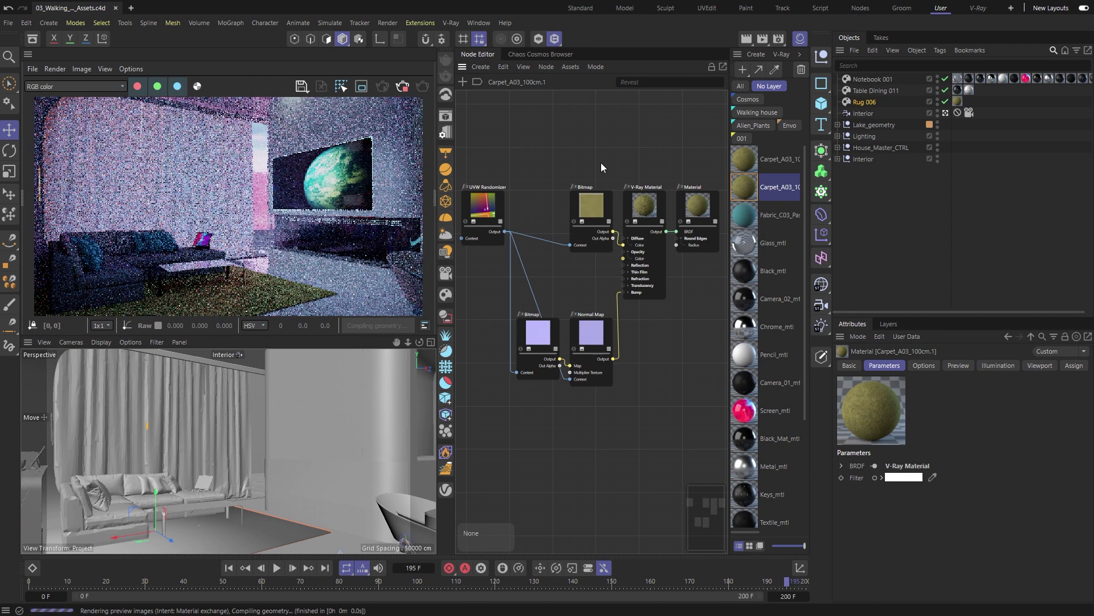
Insert a Color Correction node after the Bitmap and set Hue Shift to -21.6
{"action": "key", "text": "shift+c"}
{"action": "type", "text": "color"}
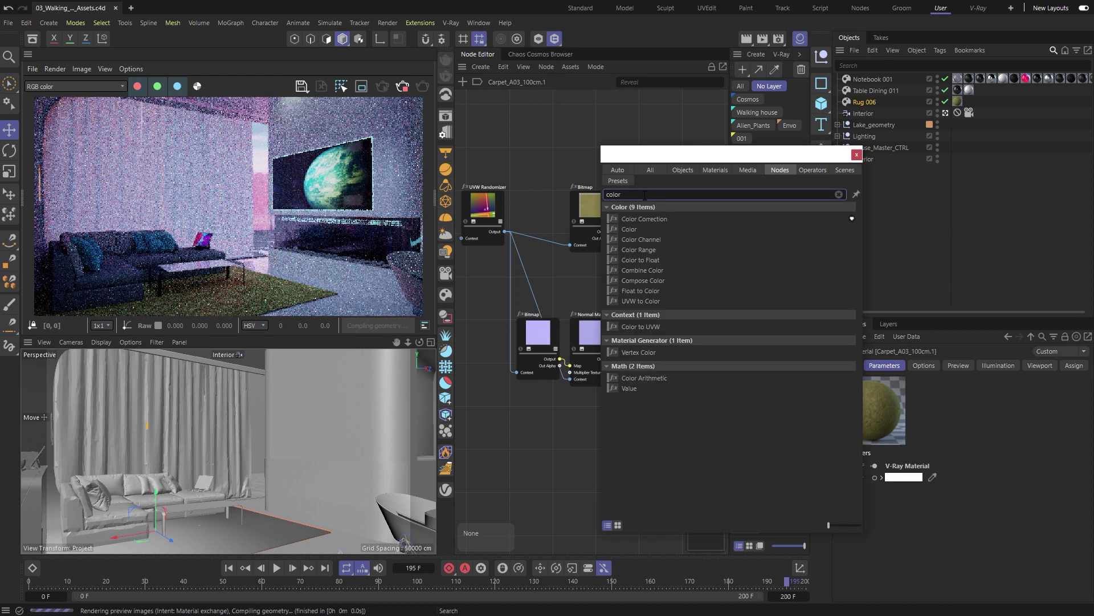
{"action": "key", "text": "Return"}
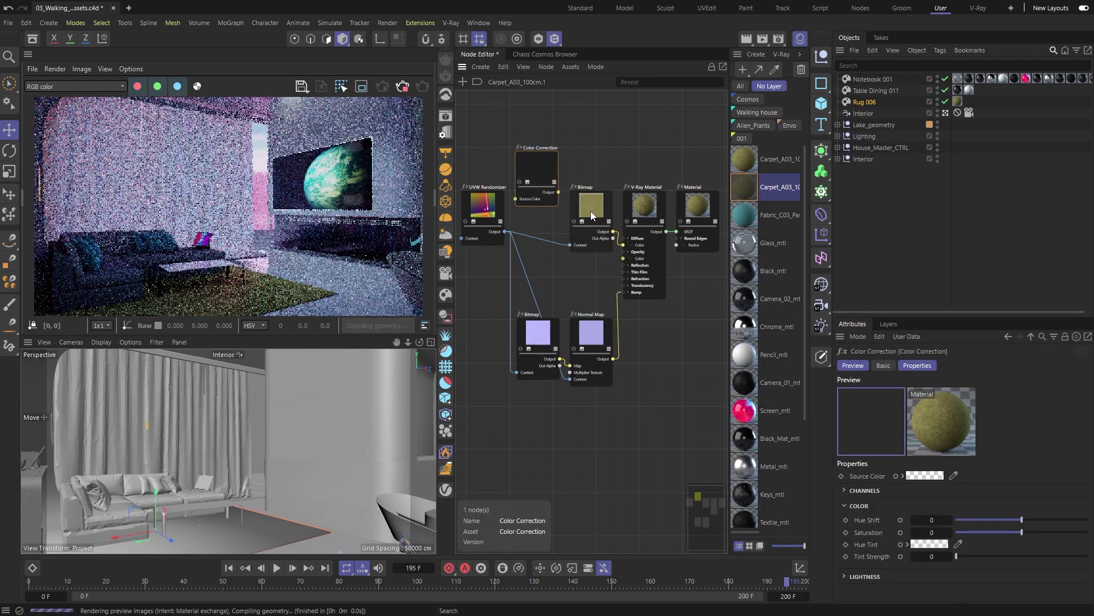
{"action": "left_click_drag", "start_coordinate": [591, 211], "coordinate": [540, 204]}
{"action": "left_click_drag", "start_coordinate": [538, 167], "coordinate": [594, 203]}
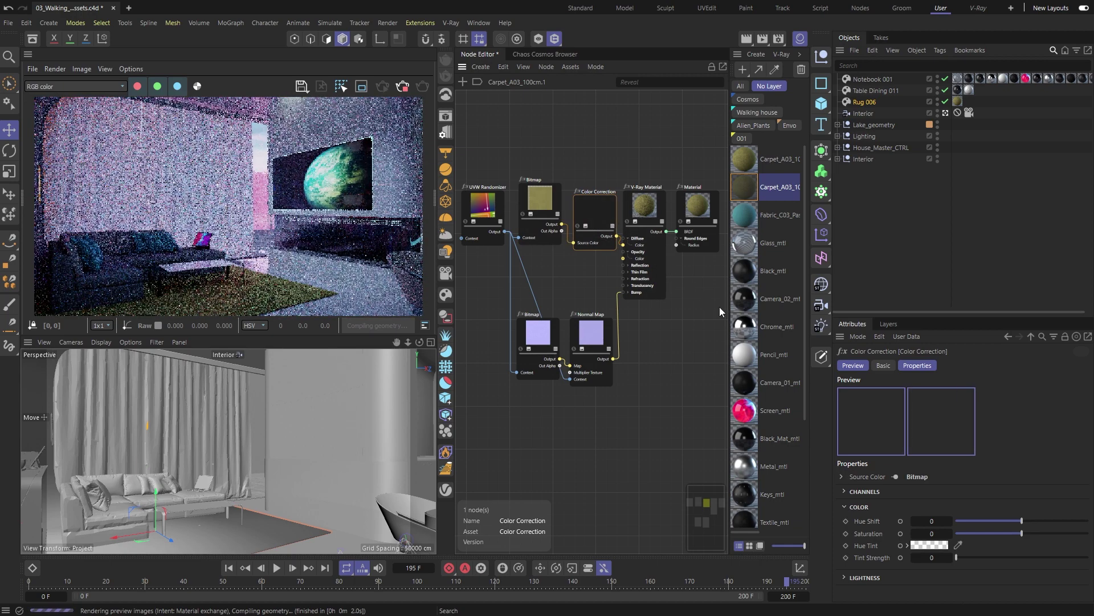
{"action": "left_click_drag", "start_coordinate": [1015, 520], "coordinate": [1066, 522]}
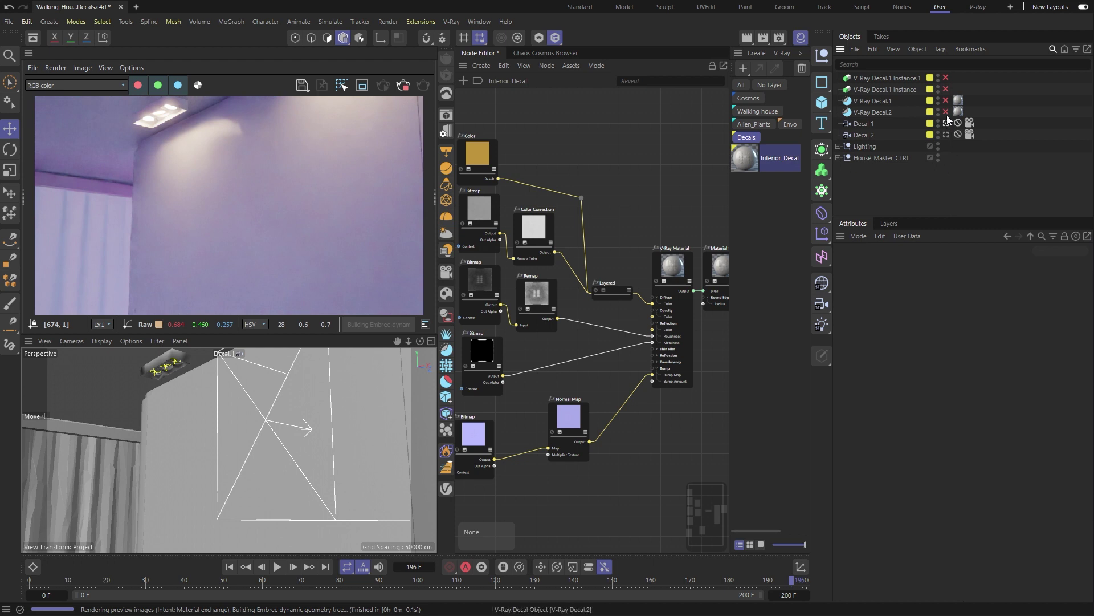
Enable both V-Ray Decal.1 instances and raise Decal.1's Displacement Multiplier to 4.19
{"action": "left_click", "coordinate": [945, 89]}
{"action": "left_click", "coordinate": [946, 77]}
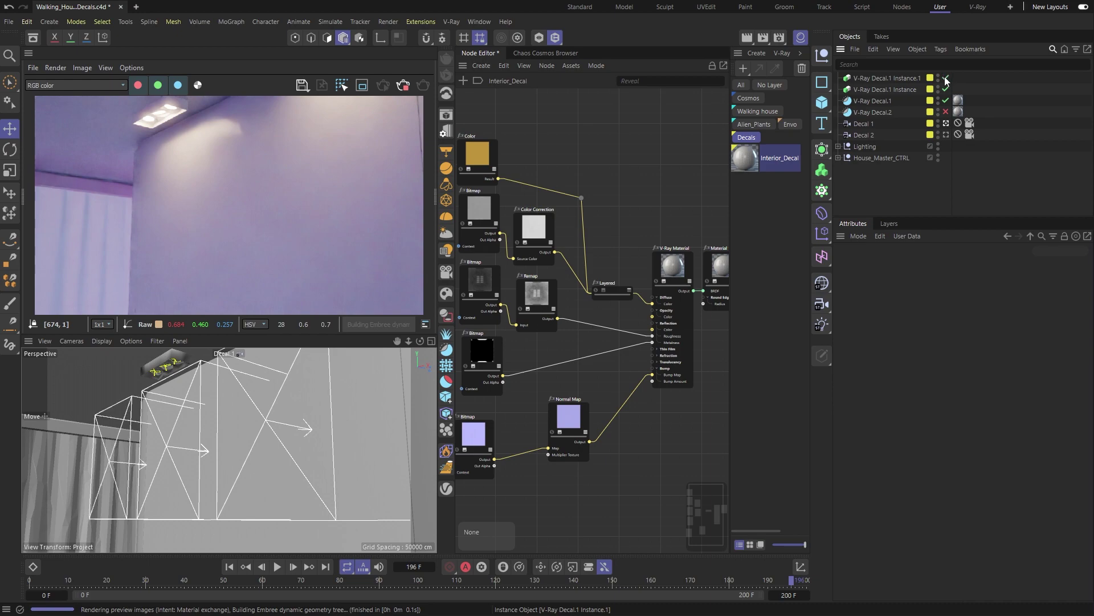
{"action": "left_click", "coordinate": [884, 102]}
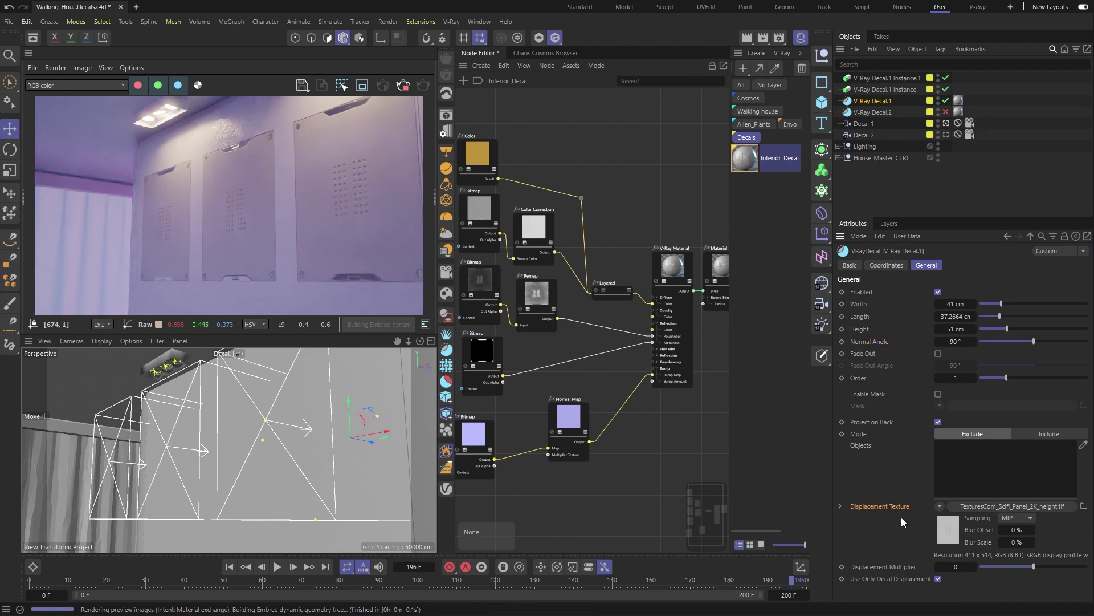
{"action": "left_click_drag", "start_coordinate": [1035, 567], "coordinate": [1079, 569]}
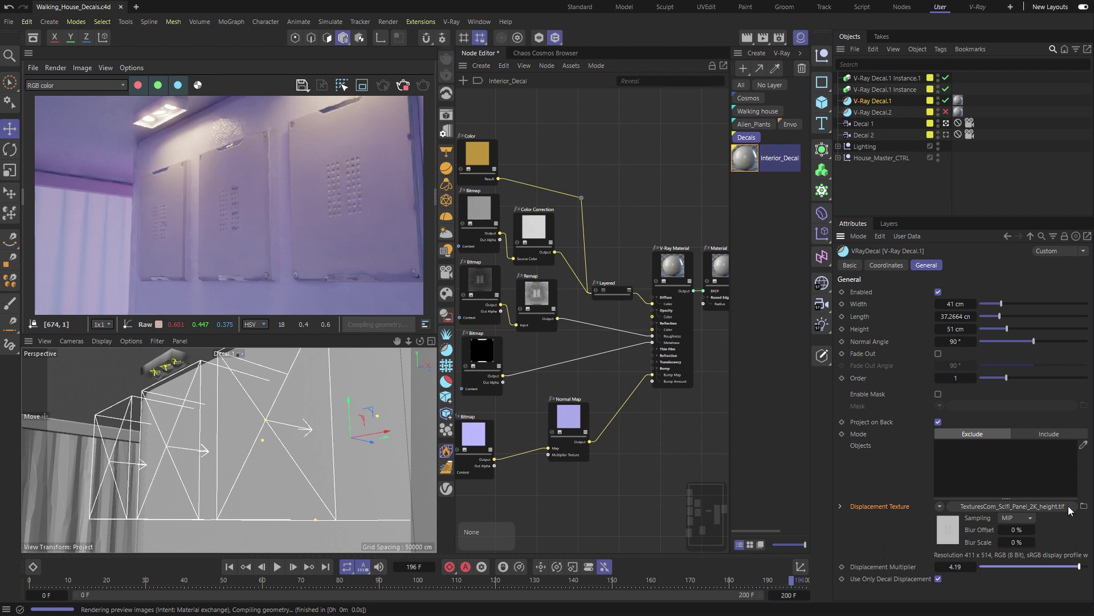
Through the Decal 2 camera, enable only V-Ray Decal.2 and set its Normal Angle to 105°
{"action": "left_click", "coordinate": [946, 134]}
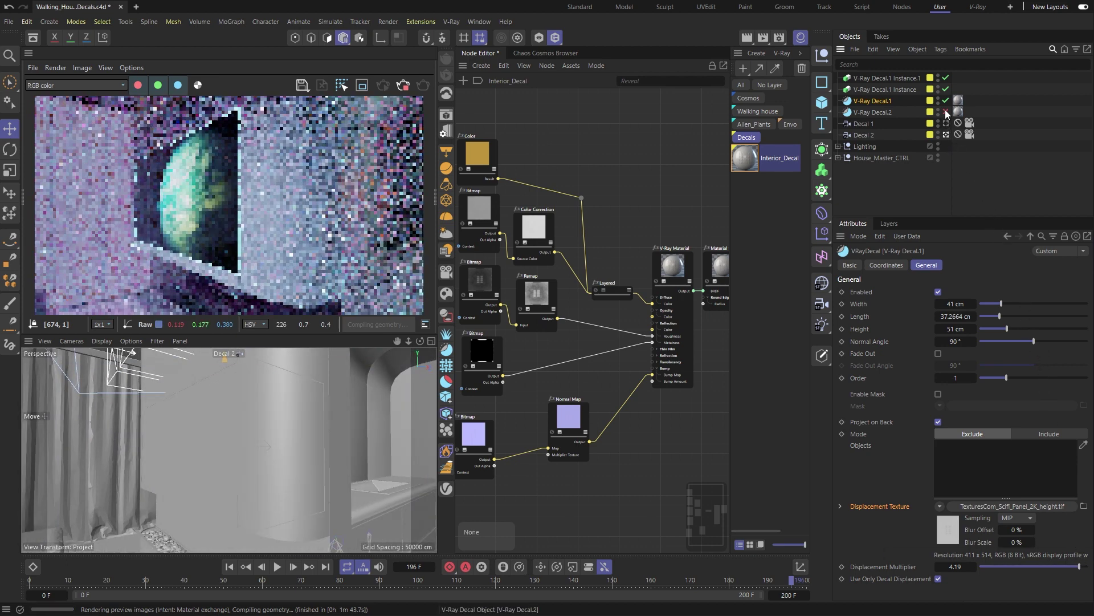
{"action": "left_click", "coordinate": [946, 111]}
{"action": "left_click", "coordinate": [945, 101]}
{"action": "left_click", "coordinate": [946, 77]}
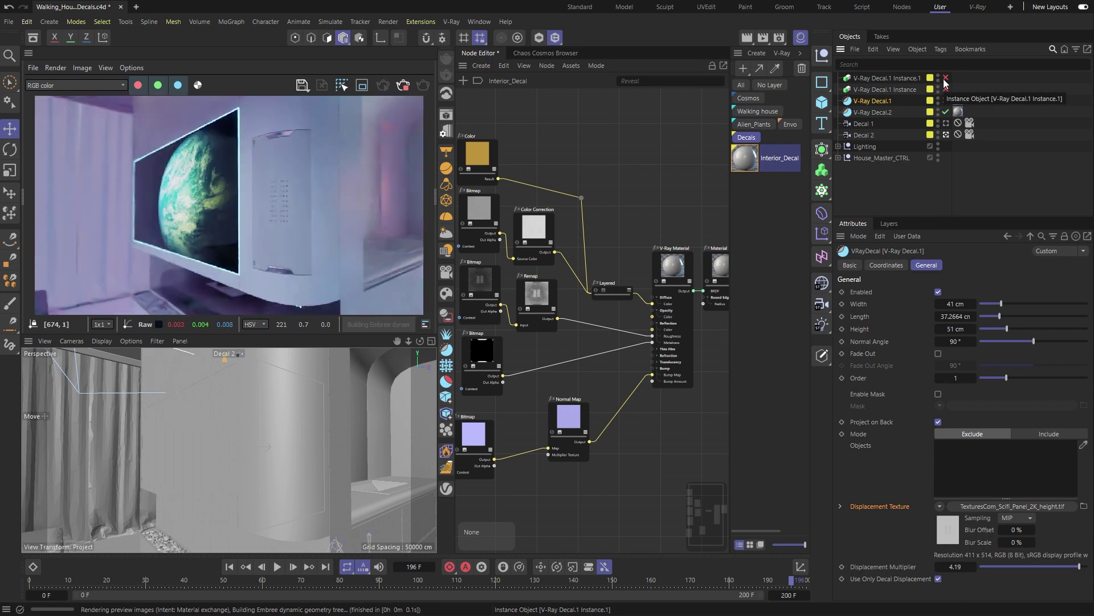
{"action": "left_click", "coordinate": [894, 113]}
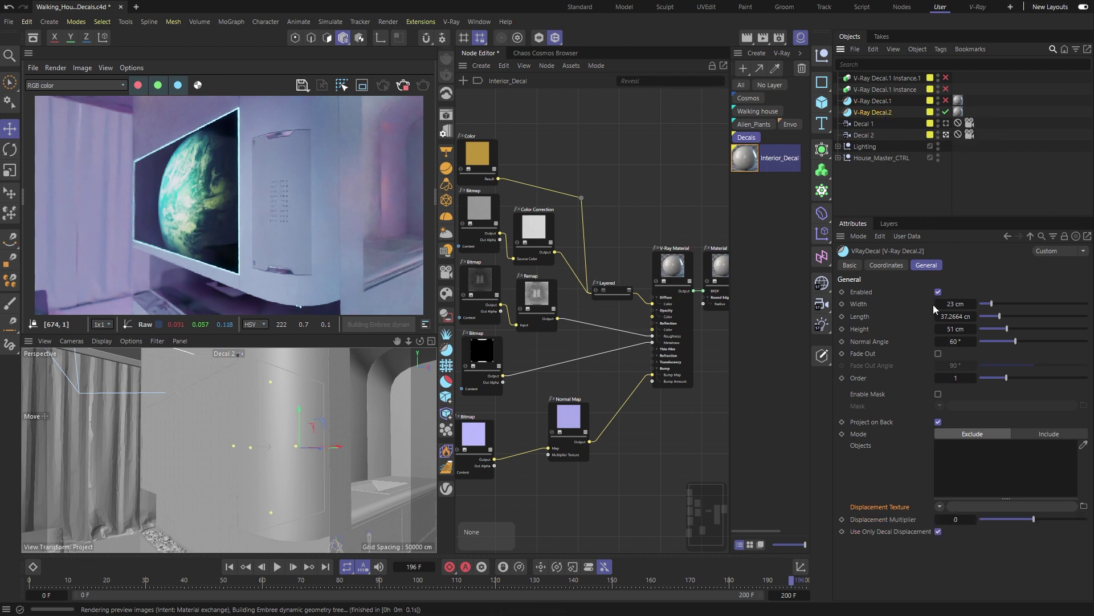
{"action": "left_click_drag", "start_coordinate": [1016, 345], "coordinate": [1043, 345]}
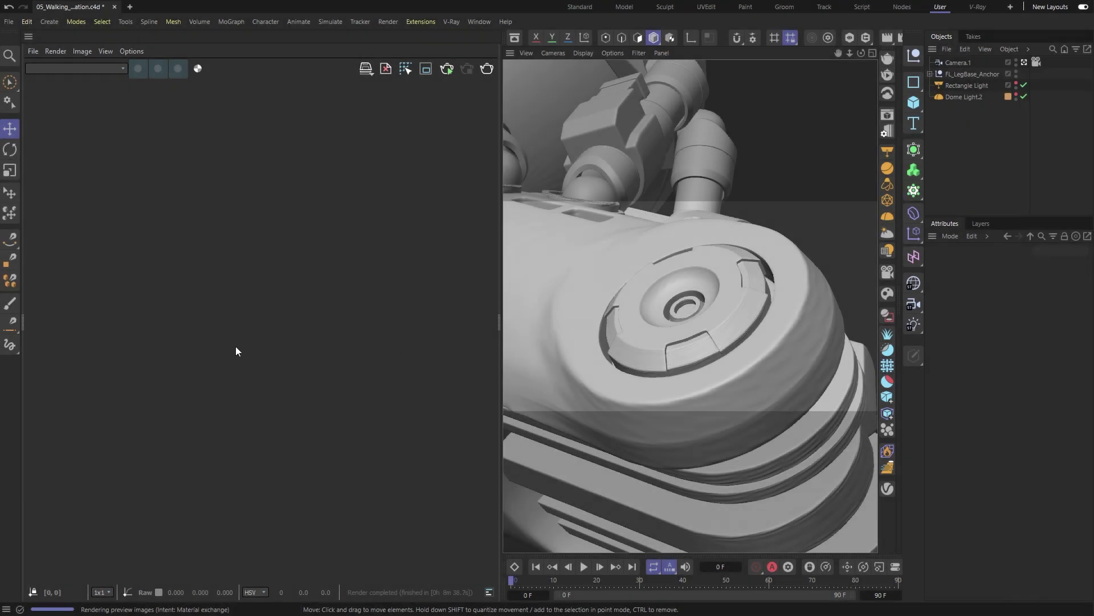
Compare the v-ray 6 and V-Ray 5 robot-joint renders with an A/B split centred on the joint
{"action": "left_click_drag", "start_coordinate": [23, 319], "coordinate": [104, 304]}
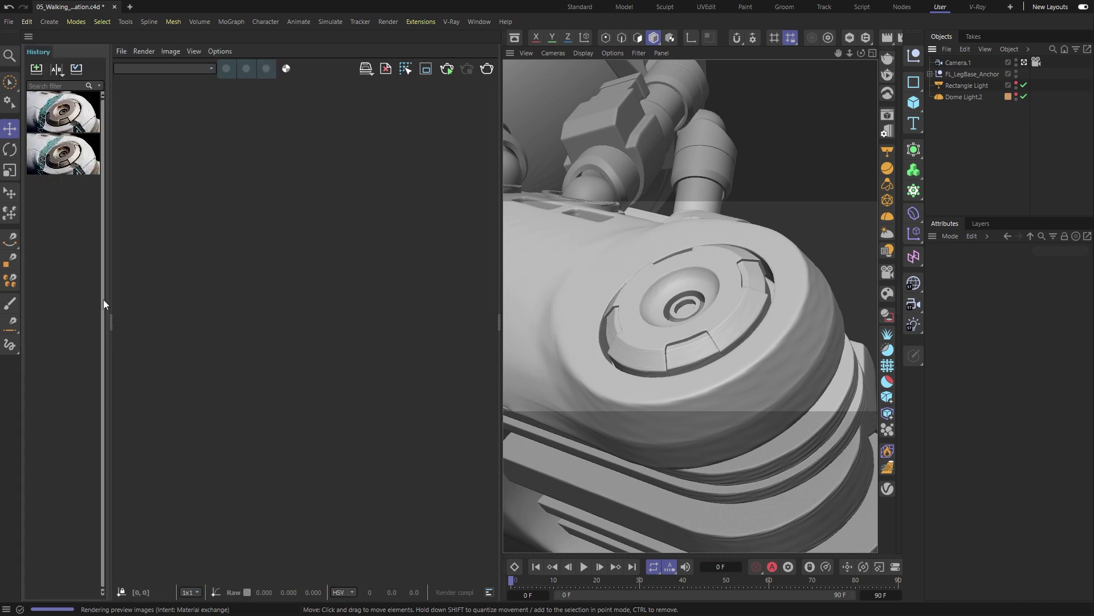
{"action": "left_click", "coordinate": [86, 111]}
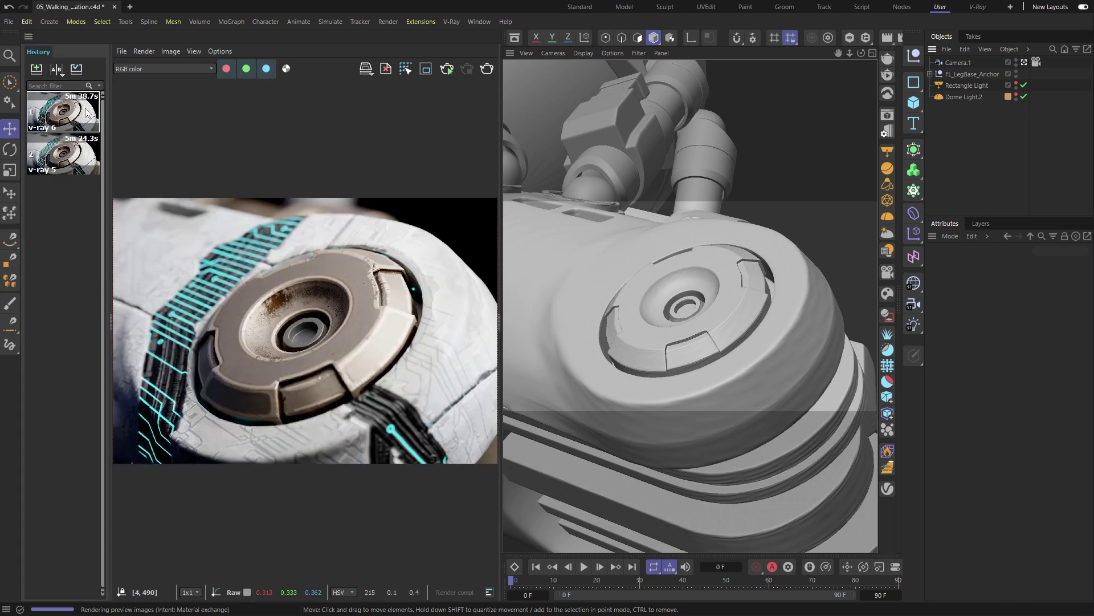
{"action": "left_click", "coordinate": [56, 68]}
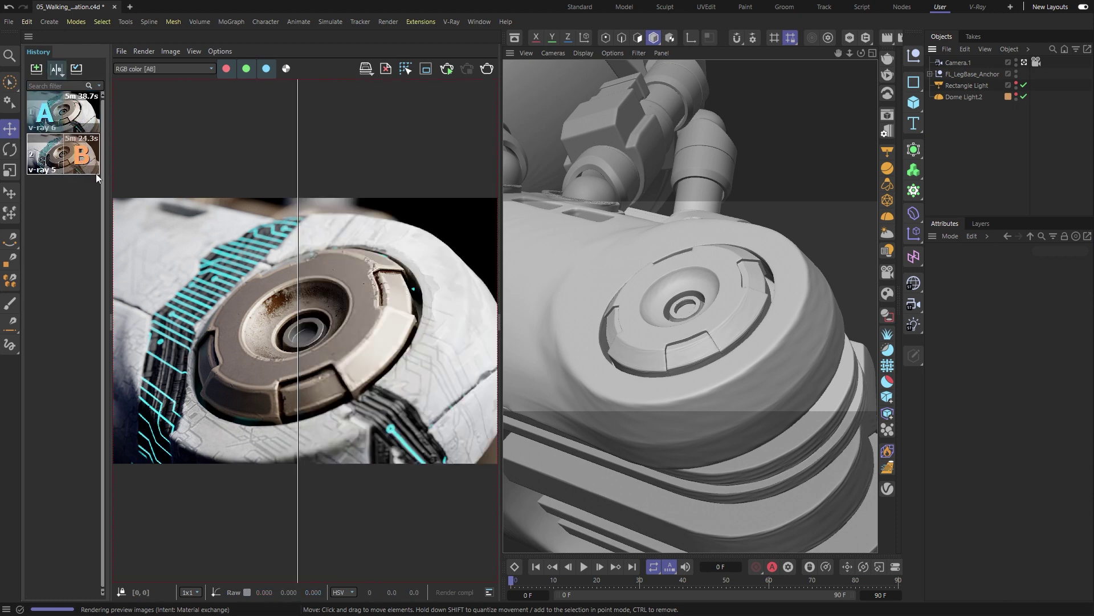
{"action": "left_click_drag", "start_coordinate": [109, 181], "coordinate": [8, 185]}
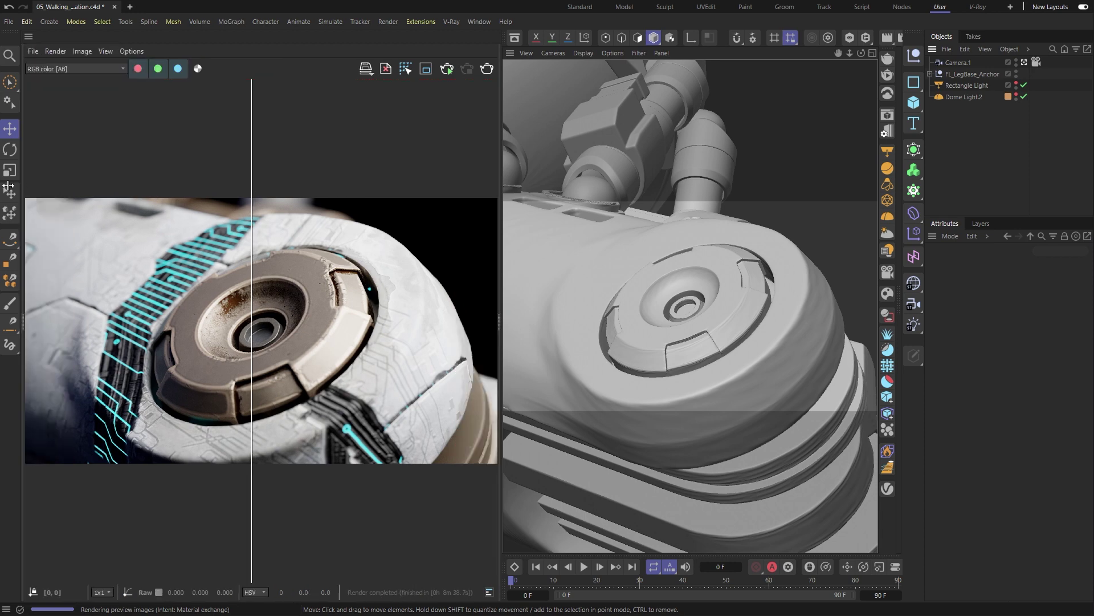
{"action": "left_click_drag", "start_coordinate": [252, 211], "coordinate": [407, 262]}
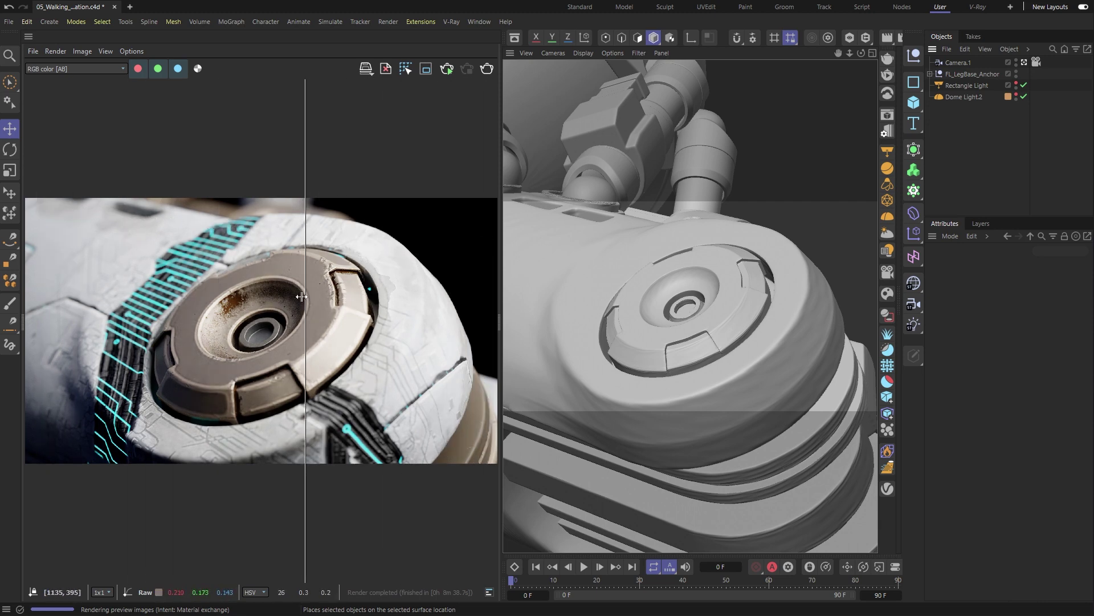
{"action": "left_click_drag", "start_coordinate": [301, 296], "coordinate": [204, 356]}
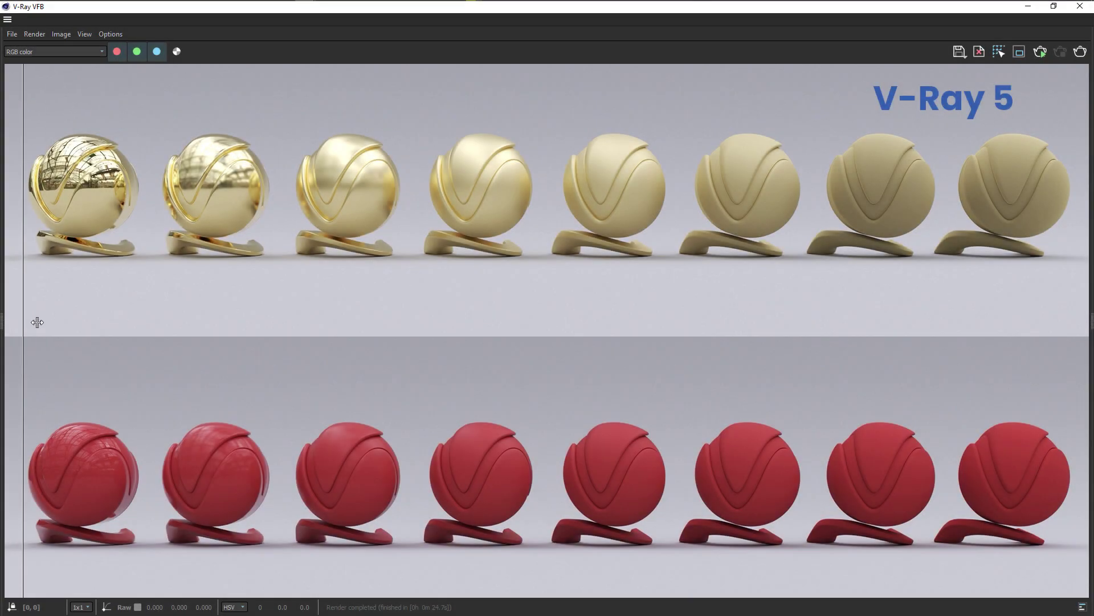
Drag the A/B split across the frame to reveal the V-Ray 6 half of the sphere comparison
{"action": "left_click_drag", "start_coordinate": [37, 322], "coordinate": [1087, 337]}
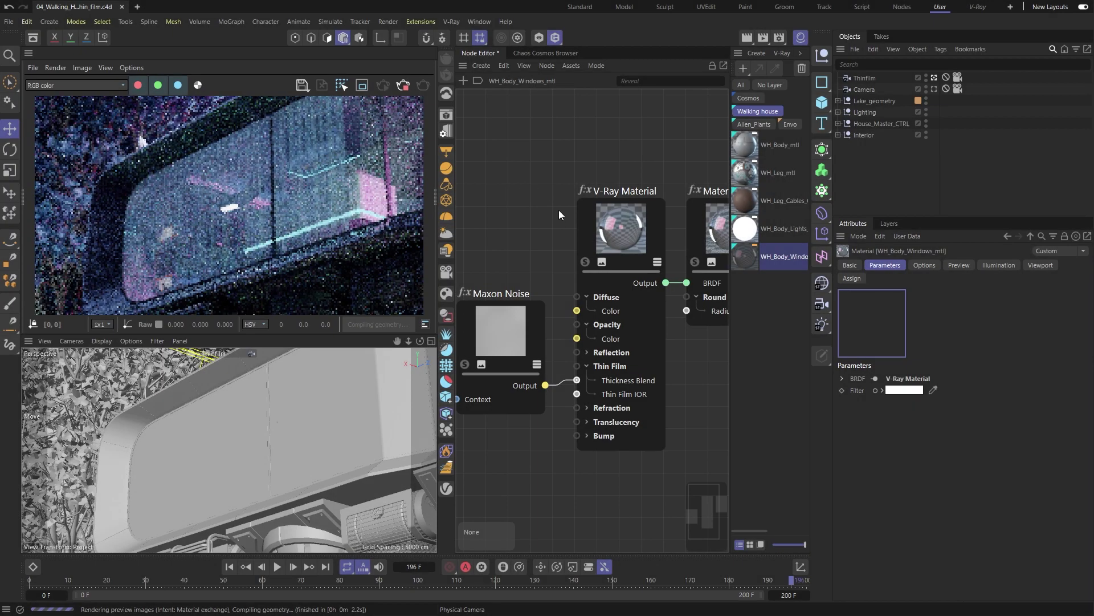
Select the window's V-Ray Material node to bring up its settings
{"action": "left_click", "coordinate": [625, 227]}
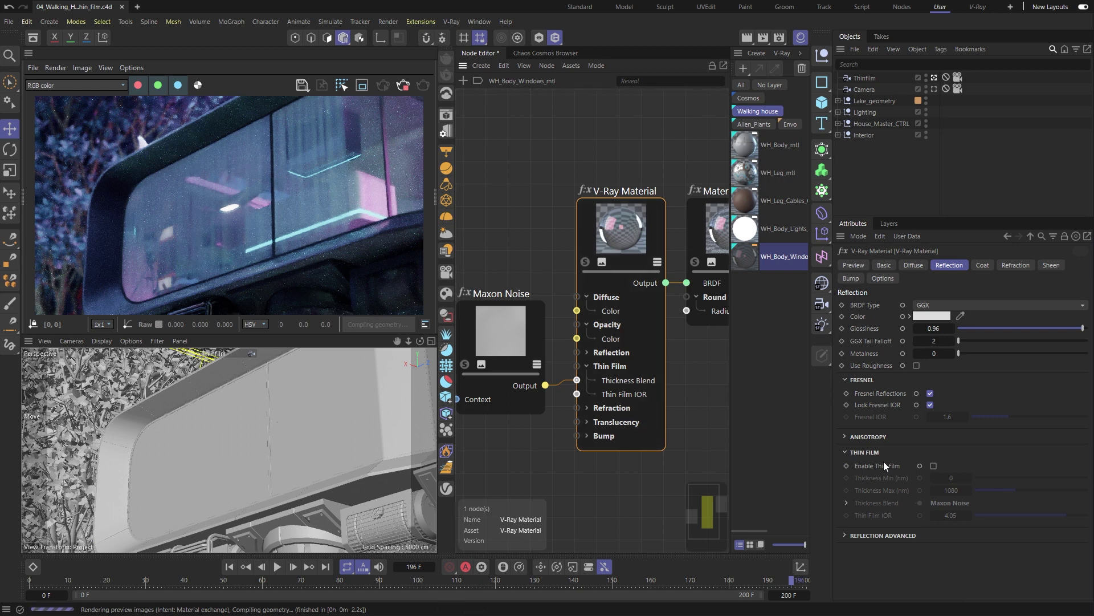
Enable thin film on the window glass, raise its minimum thickness and lower its Thin Film IOR
{"action": "left_click", "coordinate": [933, 466]}
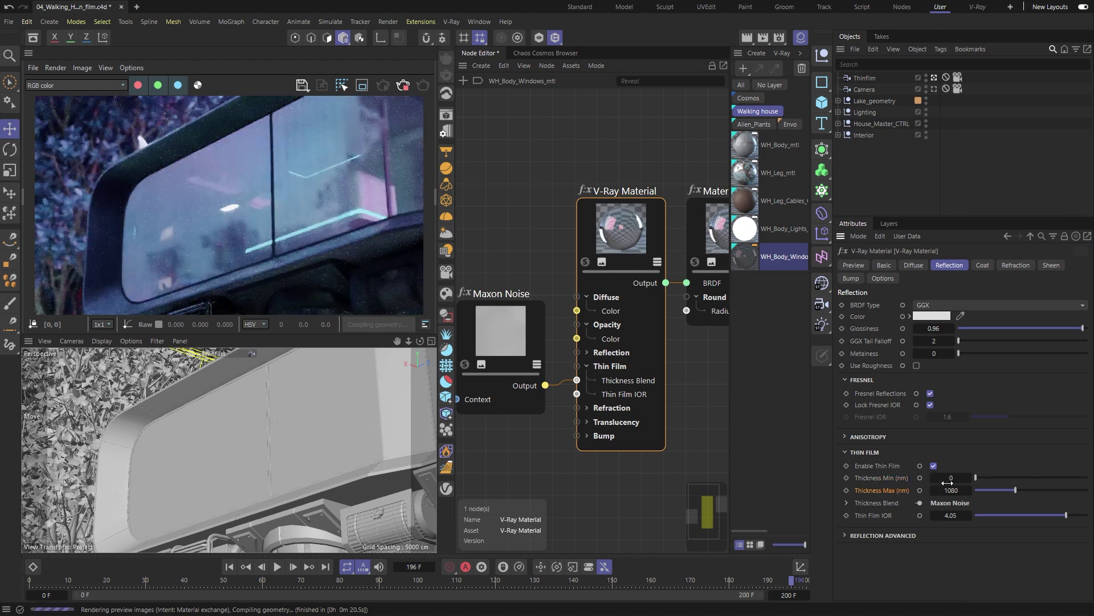
{"action": "mouse_move", "coordinate": [992, 474]}
{"action": "left_mouse_down"}
{"action": "mouse_move", "coordinate": [969, 477]}
{"action": "mouse_move", "coordinate": [1044, 490]}
{"action": "mouse_move", "coordinate": [1004, 491]}
{"action": "left_mouse_up"}
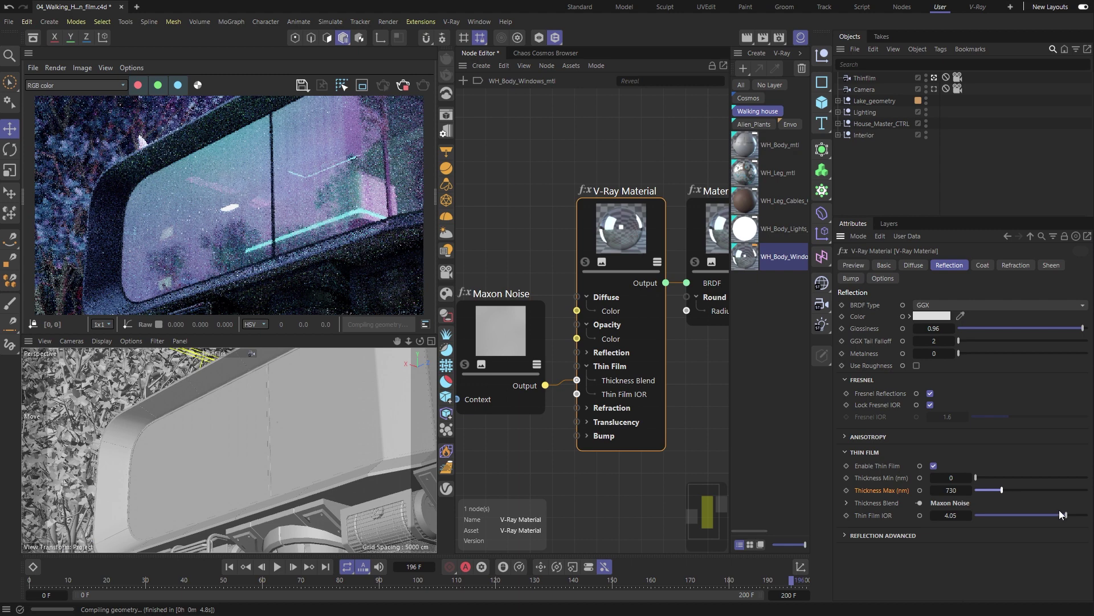
{"action": "left_click_drag", "start_coordinate": [1059, 511], "coordinate": [1053, 515]}
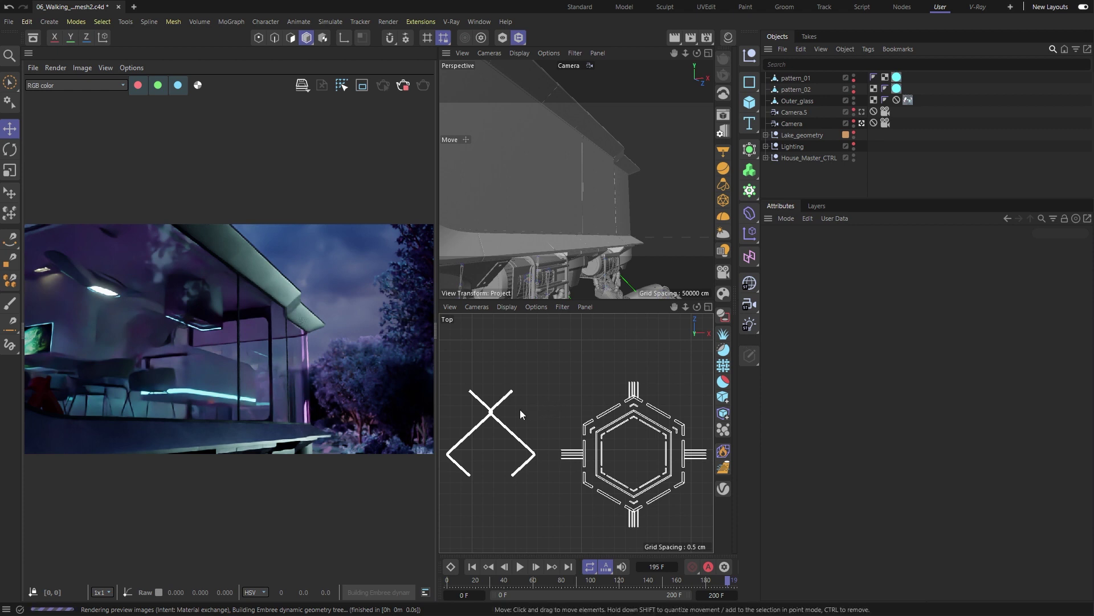
Build a V-Ray Enmesh from the X-shaped pattern_01 over Outer_glass with pattern_02's glowing material
{"action": "left_click", "coordinate": [489, 413]}
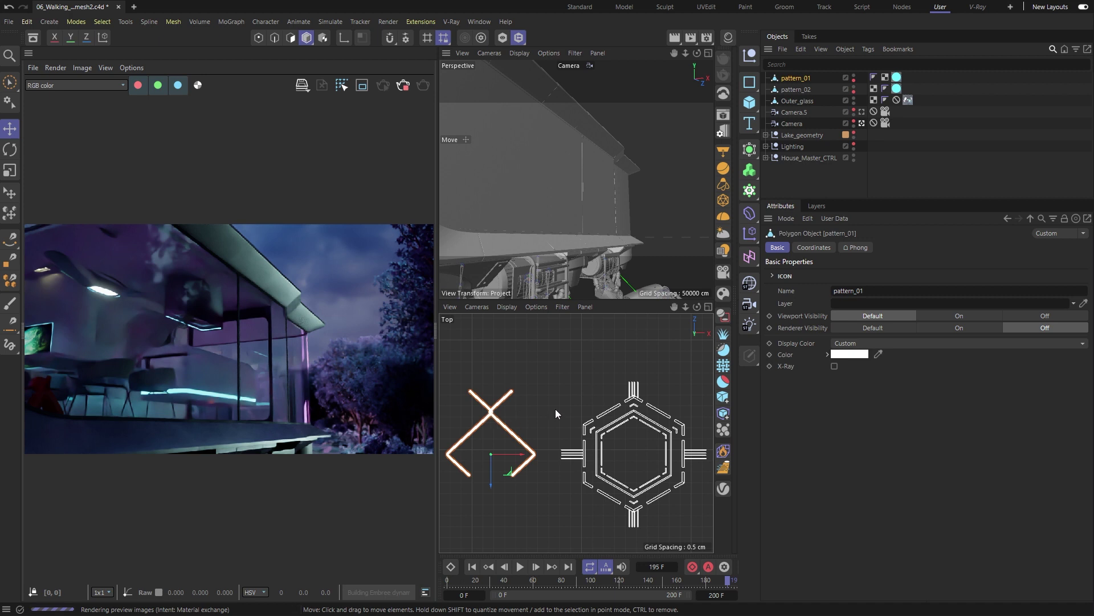
{"action": "left_click", "coordinate": [722, 366]}
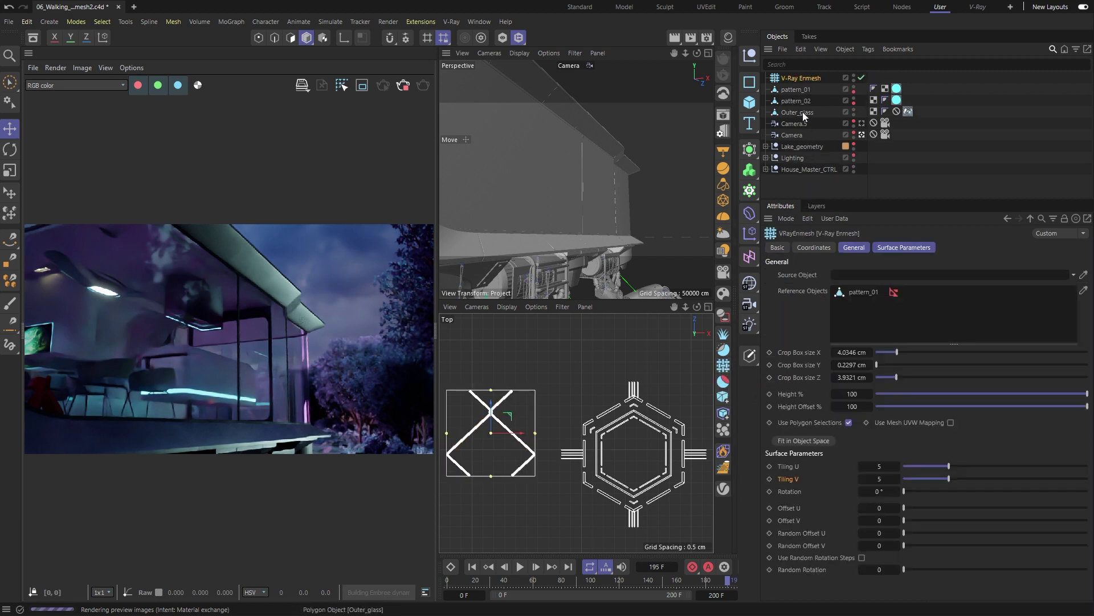
{"action": "left_click_drag", "start_coordinate": [802, 112], "coordinate": [857, 274]}
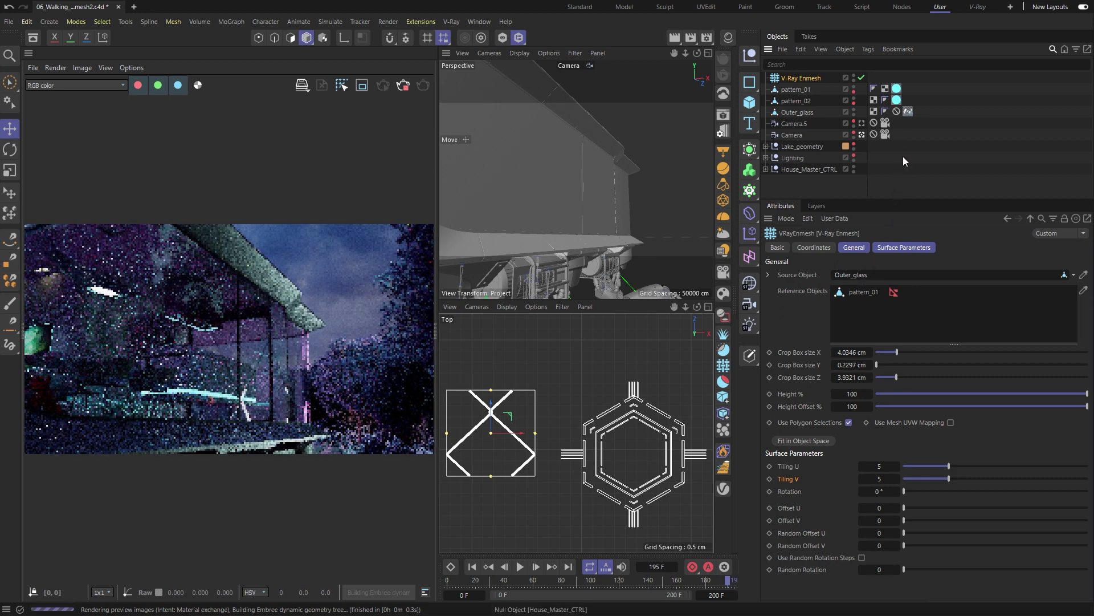
{"action": "left_click_drag", "start_coordinate": [902, 98], "coordinate": [874, 77], "text": "ctrl"}
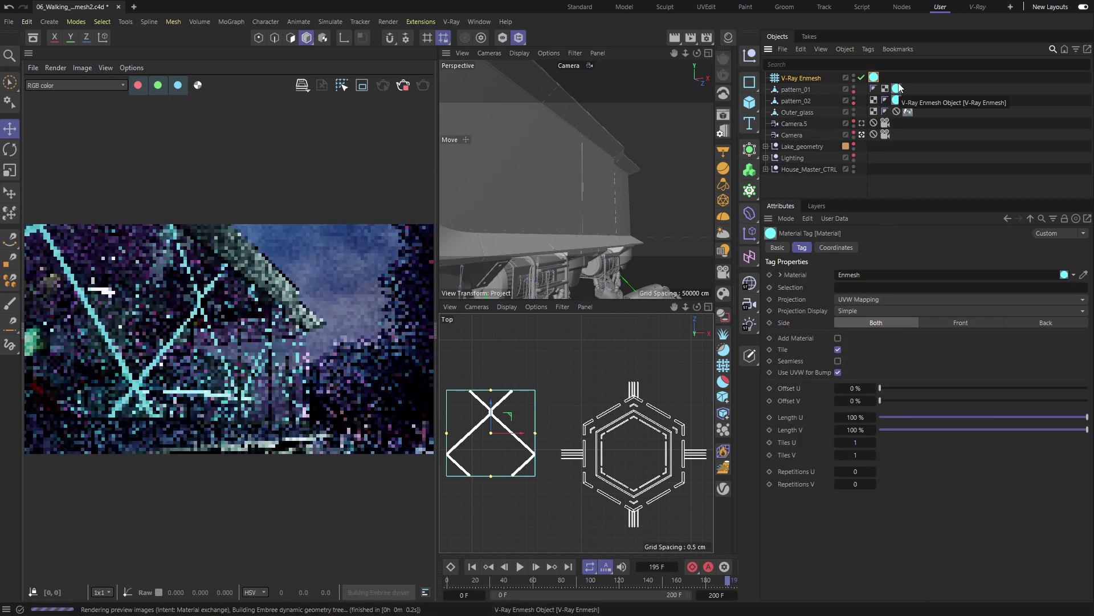
Tile the Enmesh 40 times in U and V and swap pattern_01 for hexagon pattern_02, fitted in object space
{"action": "left_click", "coordinate": [805, 76]}
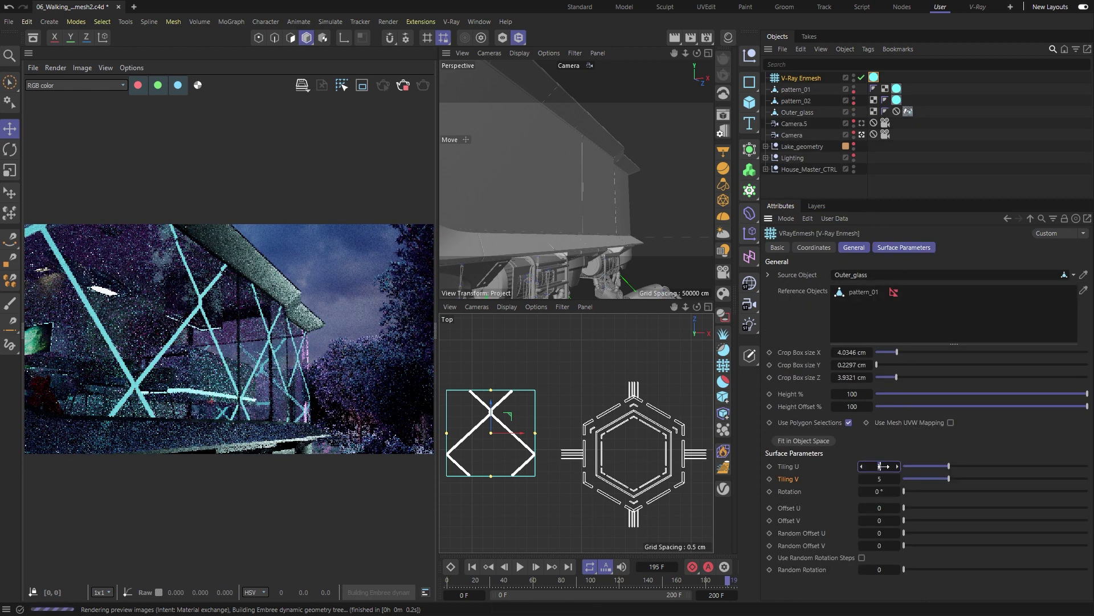
{"action": "left_click_drag", "start_coordinate": [882, 465], "coordinate": [923, 466]}
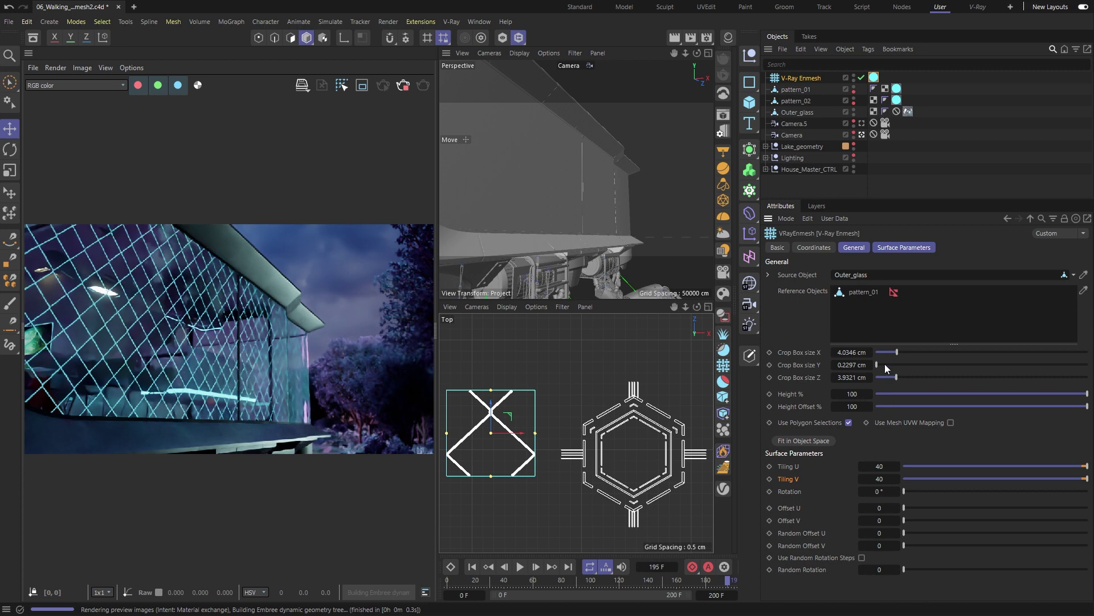
{"action": "right_click", "coordinate": [861, 294]}
{"action": "left_click", "coordinate": [877, 333]}
{"action": "left_click_drag", "start_coordinate": [797, 101], "coordinate": [878, 324]}
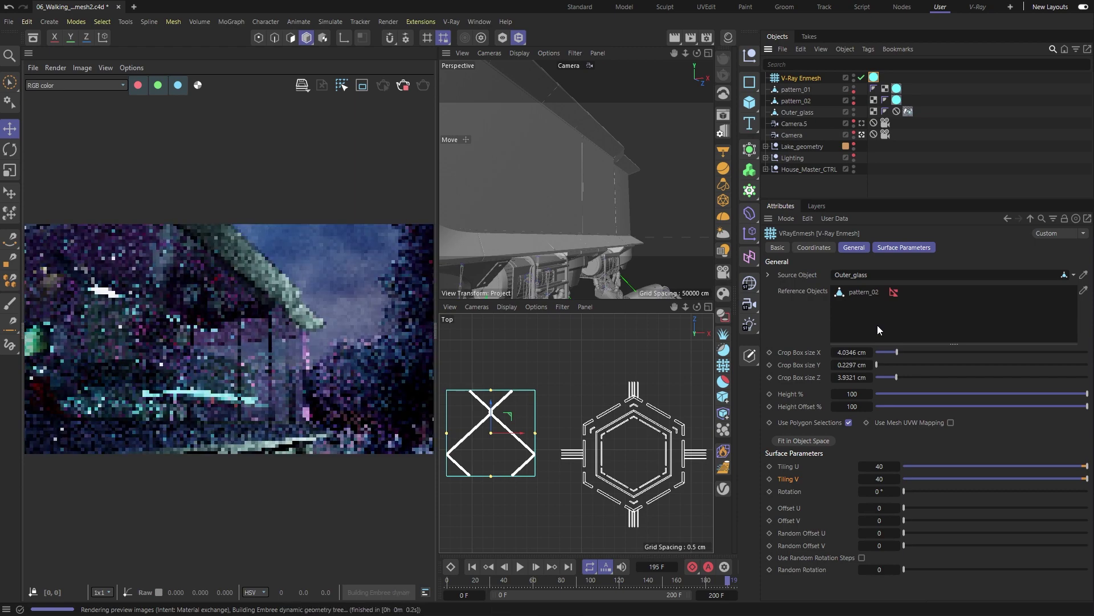
{"action": "left_click", "coordinate": [815, 441]}
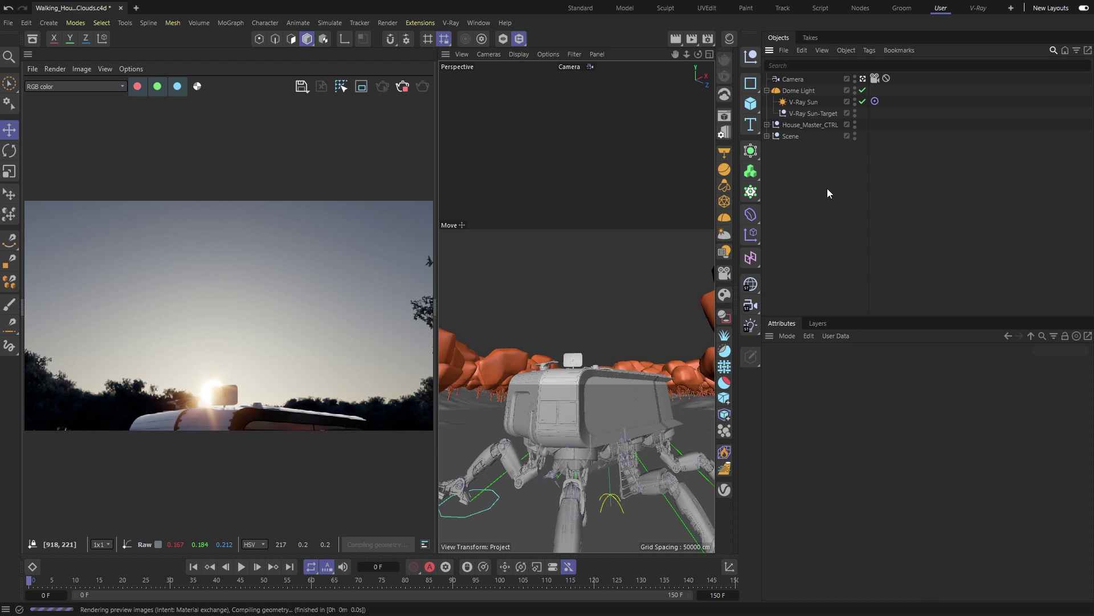
Turn on V-Ray Sun clouds with 75% density and 39% variety
{"action": "left_click", "coordinate": [795, 102]}
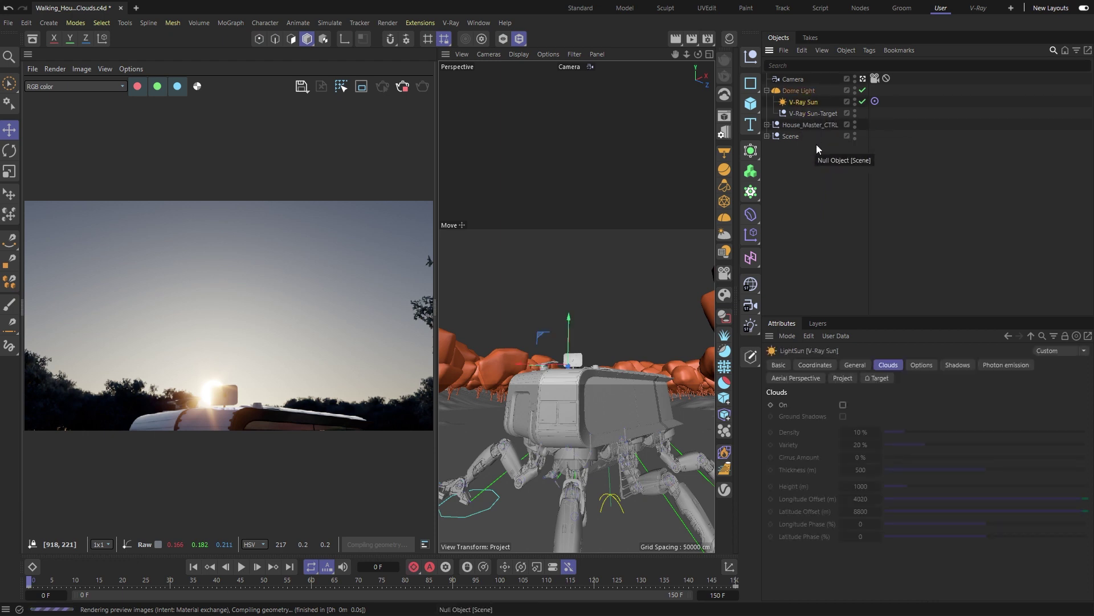
{"action": "left_click", "coordinate": [843, 405]}
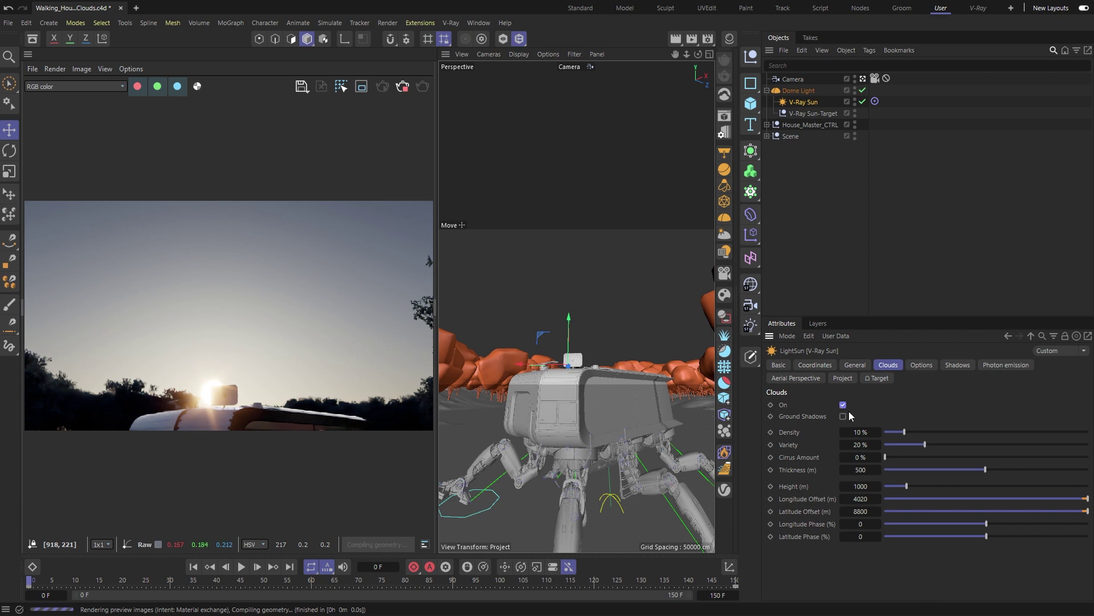
{"action": "left_click_drag", "start_coordinate": [904, 433], "coordinate": [1060, 433]}
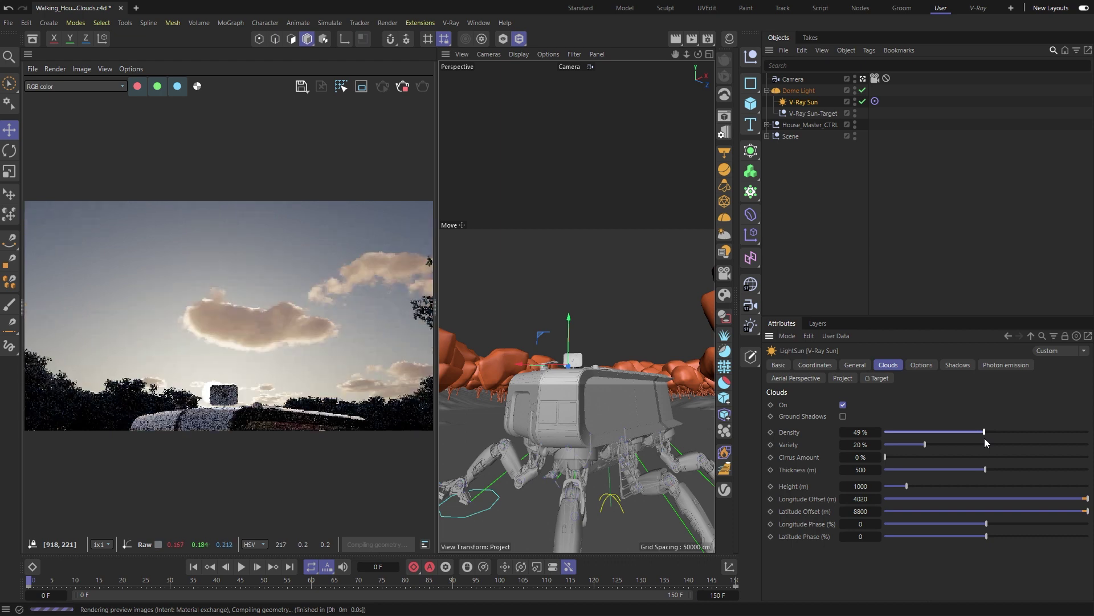
{"action": "left_click_drag", "start_coordinate": [985, 438], "coordinate": [1038, 434]}
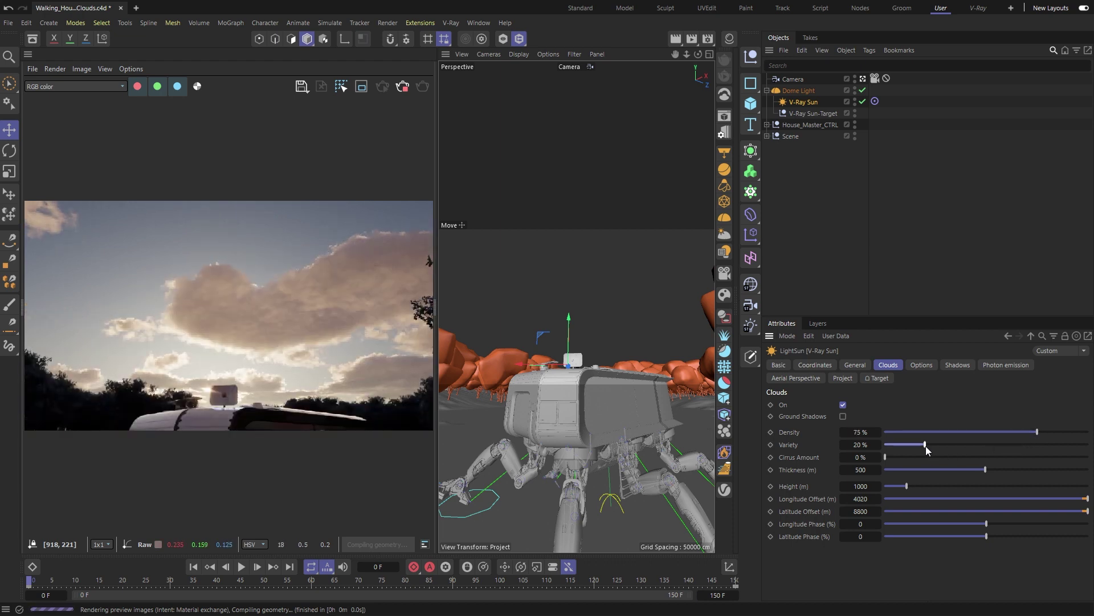
{"action": "left_click_drag", "start_coordinate": [926, 446], "coordinate": [964, 449]}
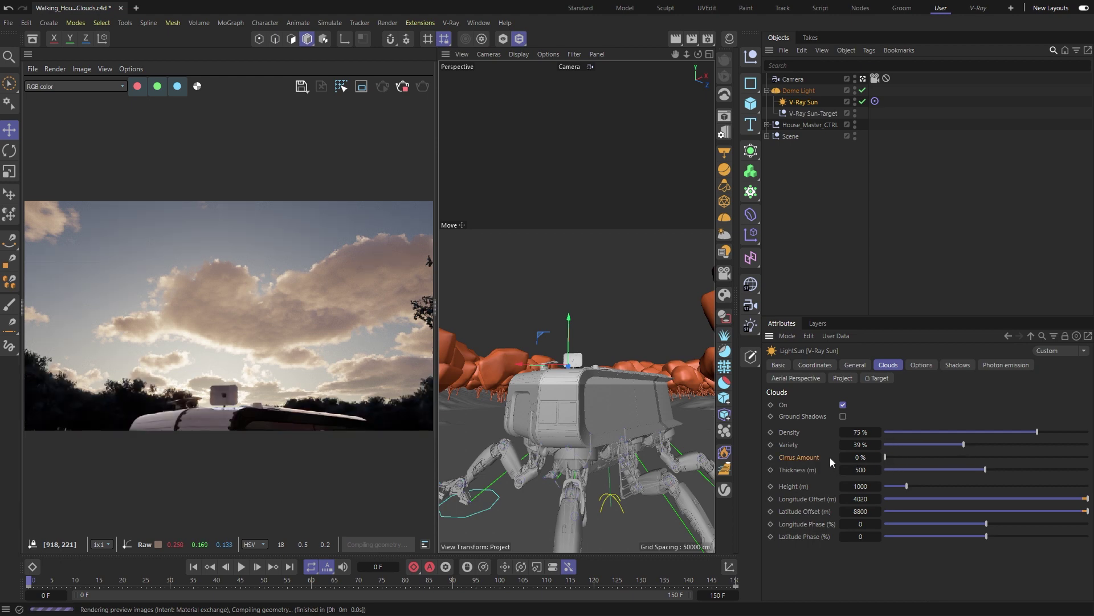
Set cloud cirrus amount to 81%, thickness to 626.5 m and height to 1485 m
{"action": "left_click_drag", "start_coordinate": [886, 457], "coordinate": [1051, 456]}
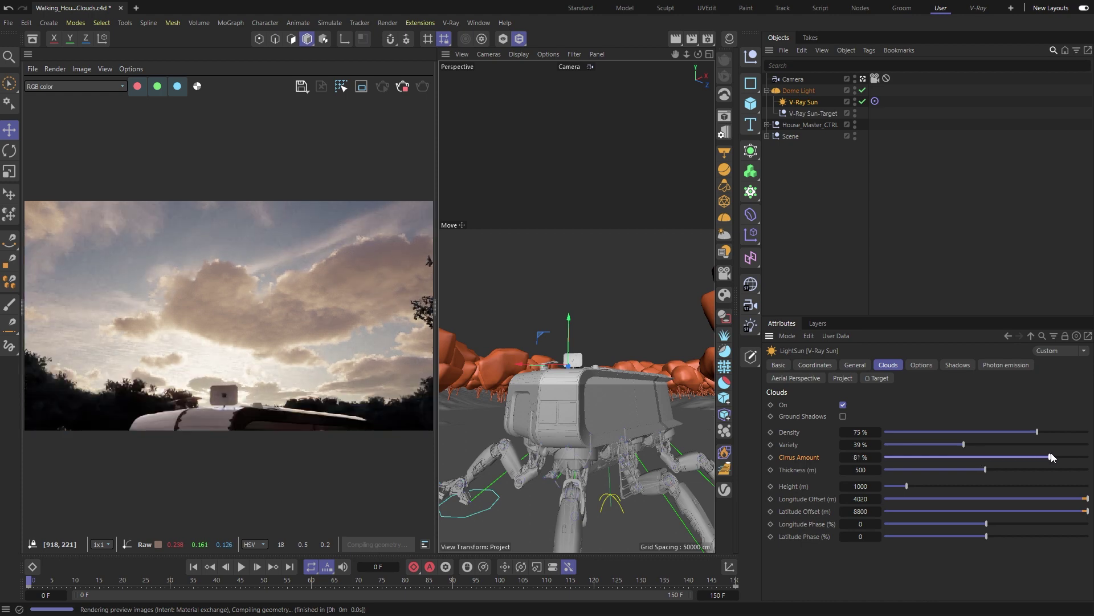
{"action": "left_click_drag", "start_coordinate": [986, 470], "coordinate": [918, 470]}
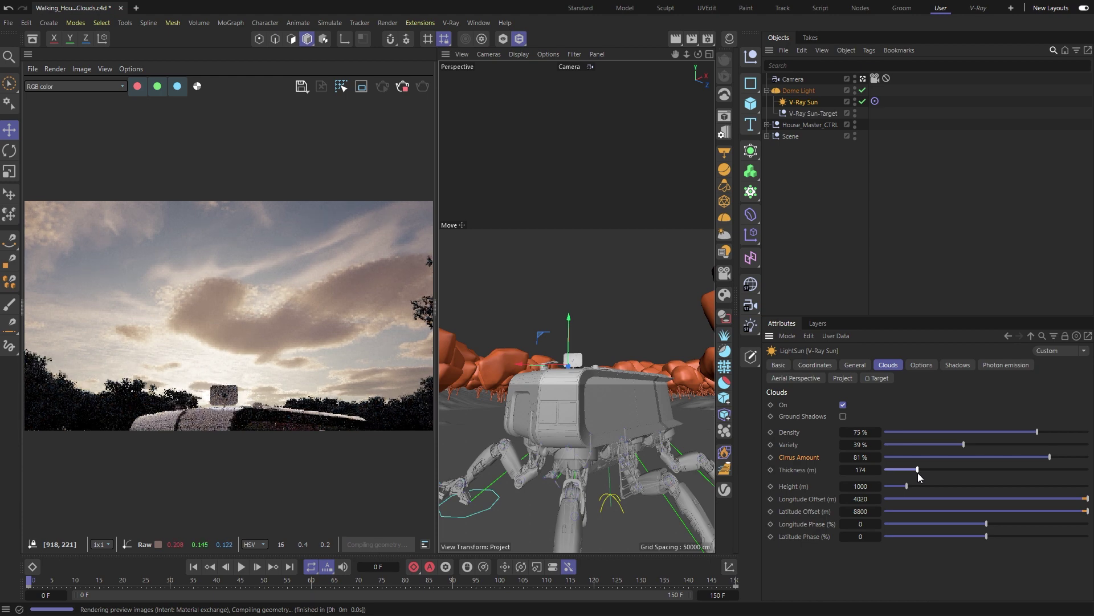
{"action": "left_click_drag", "start_coordinate": [919, 476], "coordinate": [1012, 470]}
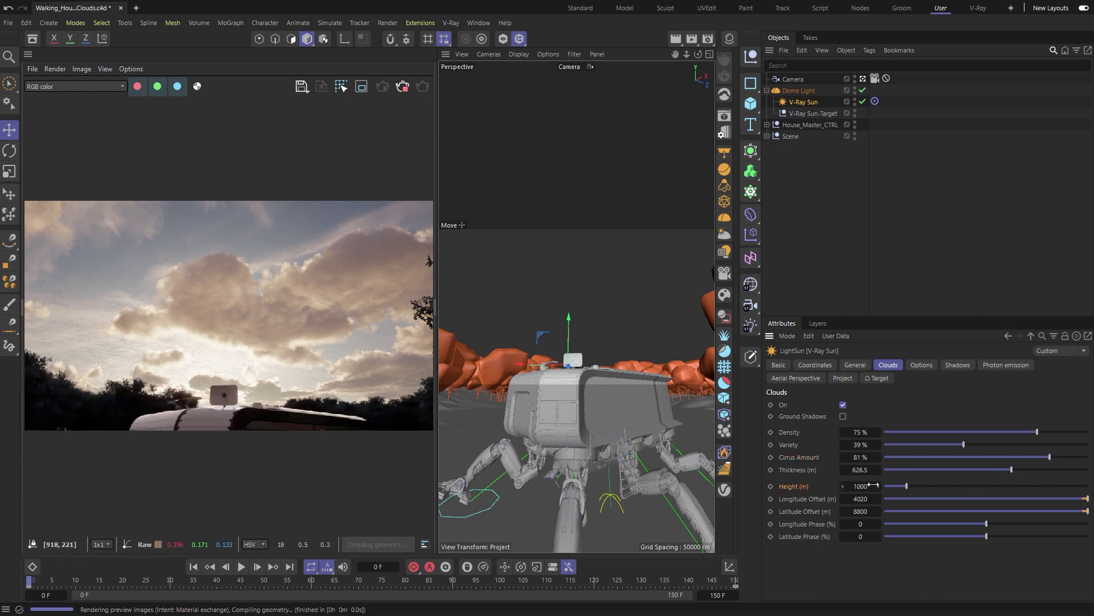
{"action": "left_click_drag", "start_coordinate": [906, 485], "coordinate": [978, 488]}
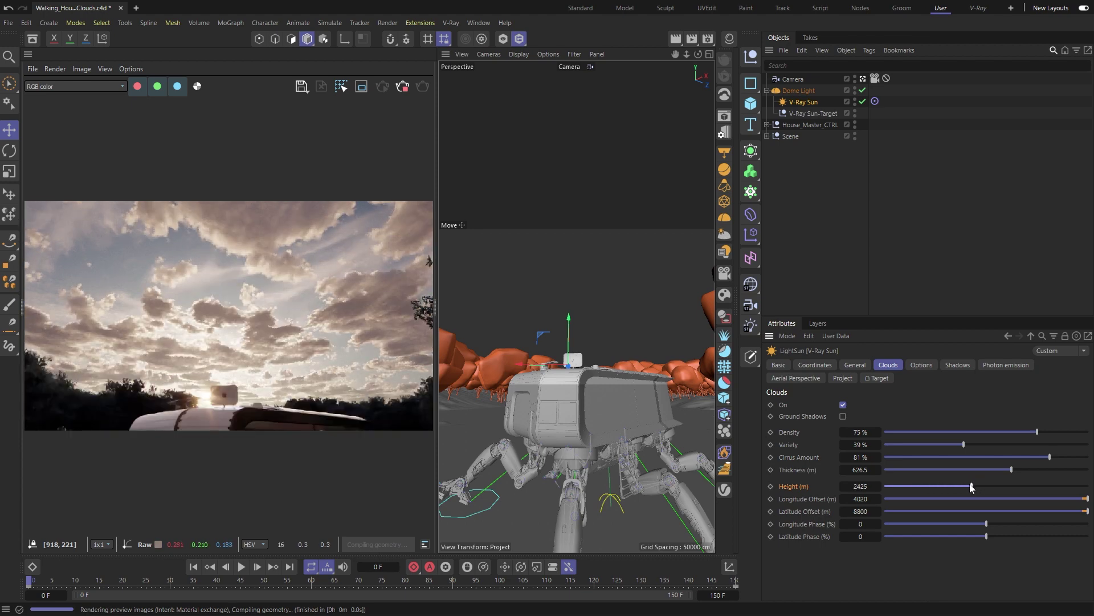
{"action": "left_click_drag", "start_coordinate": [978, 488], "coordinate": [930, 486]}
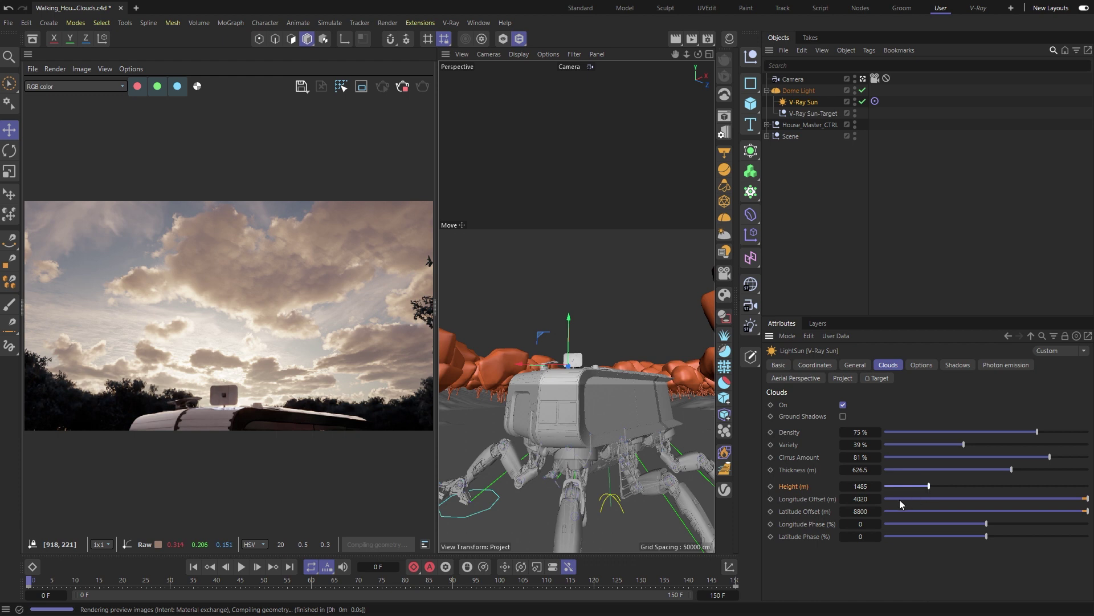
Keyframe the cloud longitude and latitude offsets at frame 0
{"action": "left_click", "coordinate": [830, 500]}
{"action": "left_click", "coordinate": [770, 511]}
{"action": "left_click", "coordinate": [770, 499]}
At frame 150, key longitude offset 2000 and latitude offset 9000
{"action": "left_click_drag", "start_coordinate": [587, 580], "coordinate": [750, 590]}
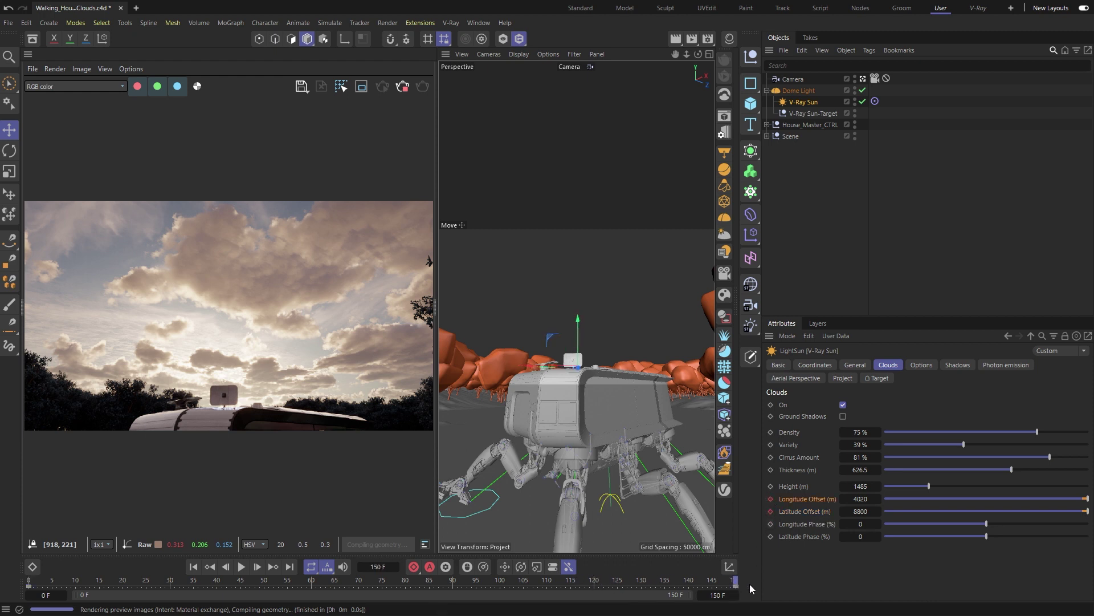
{"action": "double_click", "coordinate": [865, 500]}
{"action": "type", "text": "2000"}
{"action": "left_click", "coordinate": [772, 499]}
{"action": "double_click", "coordinate": [860, 512]}
{"action": "type", "text": "9000"}
{"action": "left_click", "coordinate": [770, 511]}
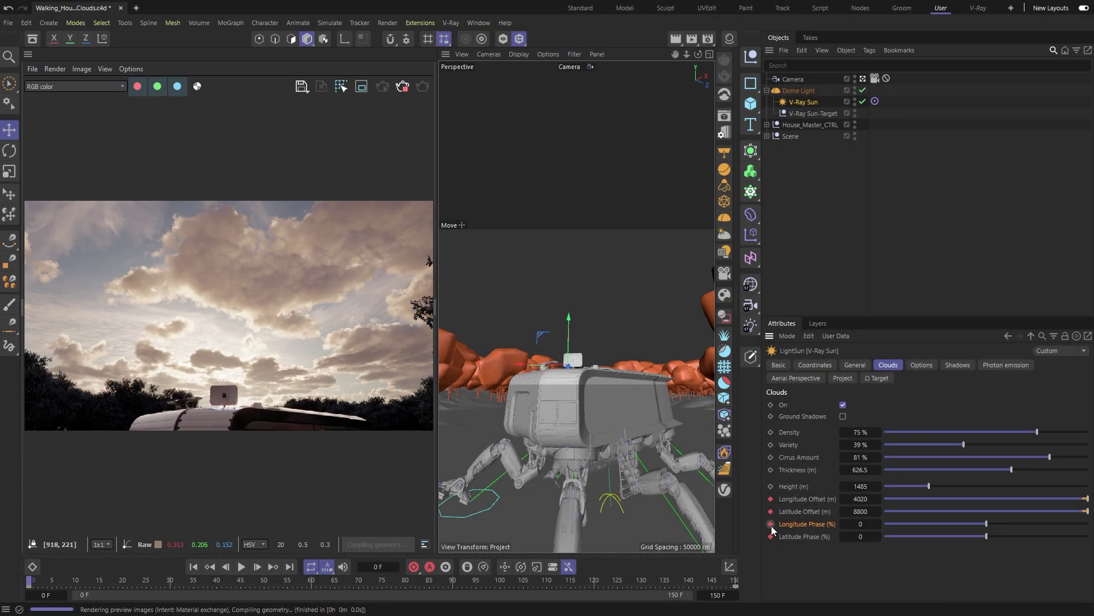
Keyframe the cloud phase and preview the drift at frames 73 and 119
{"action": "left_click", "coordinate": [771, 524]}
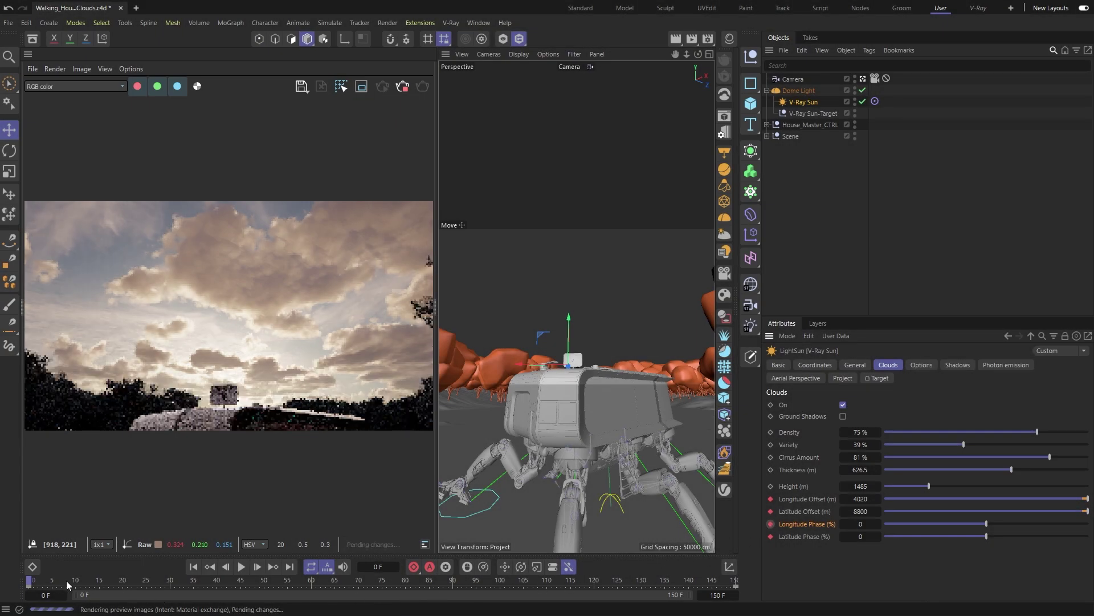
{"action": "left_click_drag", "start_coordinate": [66, 580], "coordinate": [374, 588]}
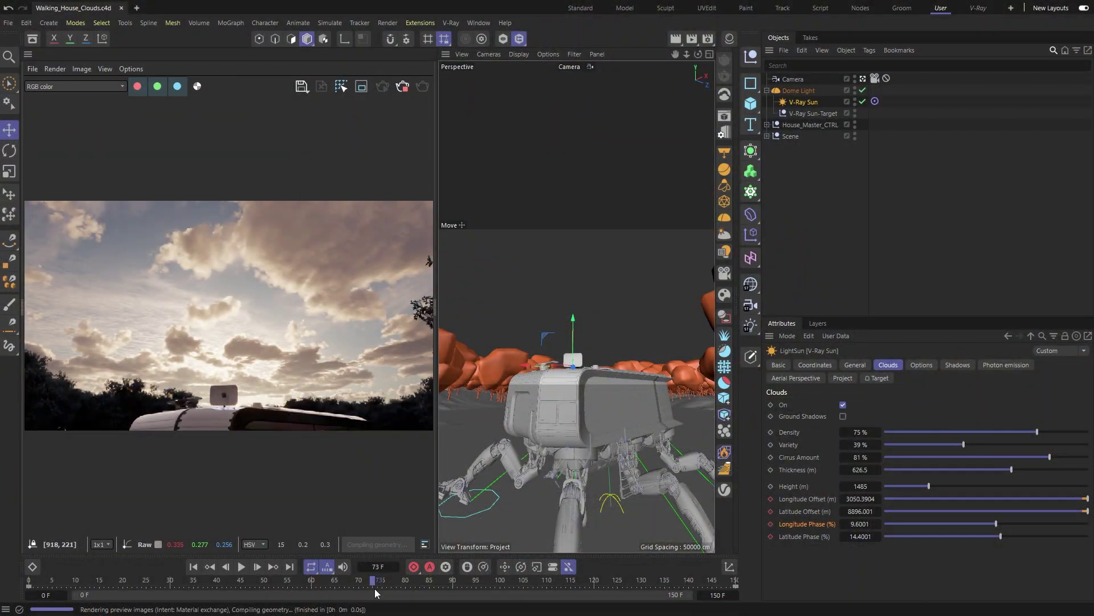
{"action": "left_click_drag", "start_coordinate": [374, 586], "coordinate": [590, 585]}
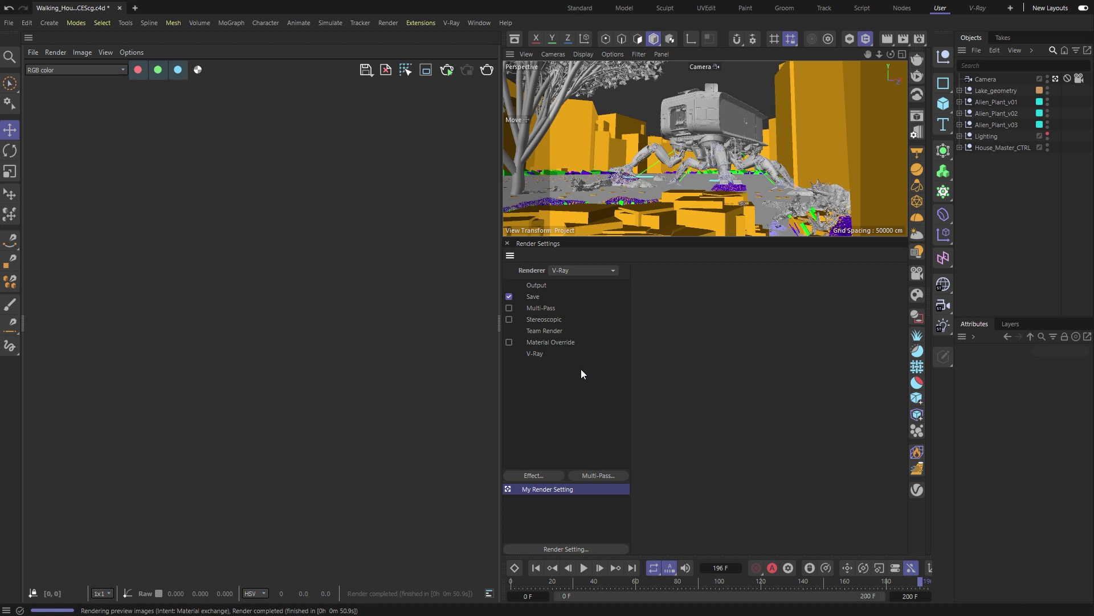
Set V-Ray Color Management's Rendering RGB Primaries to ACEScg
{"action": "left_click", "coordinate": [582, 360]}
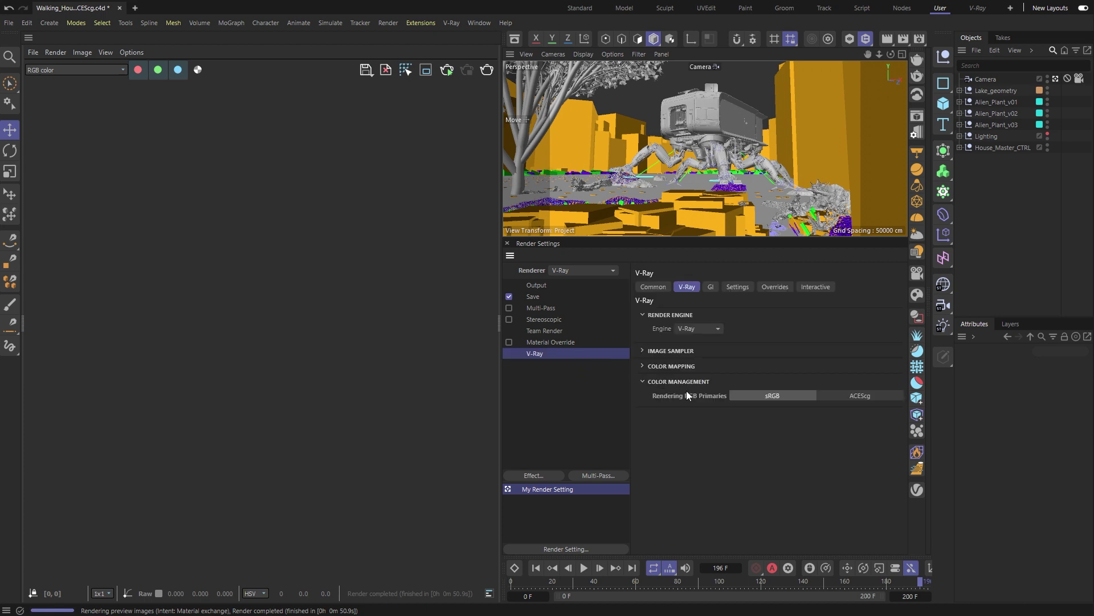
{"action": "left_click", "coordinate": [847, 397]}
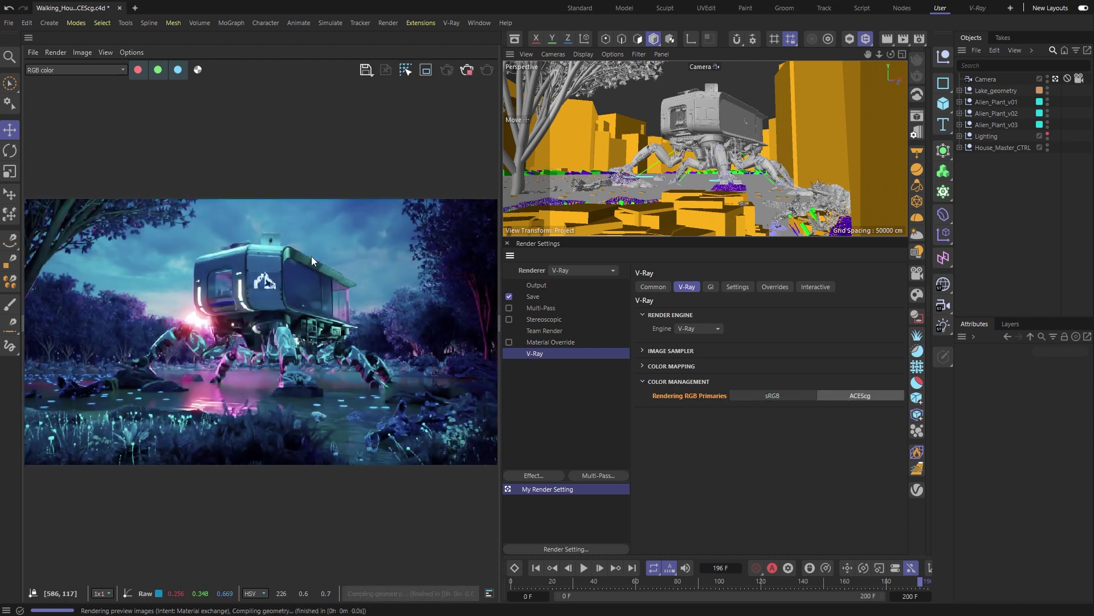